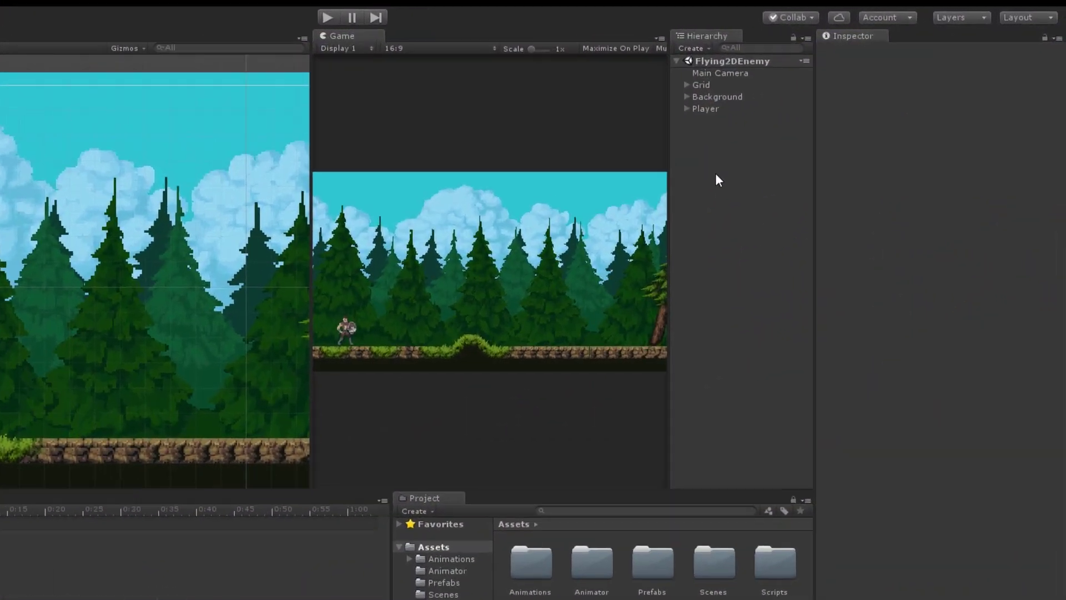
# - Create an empty GameObject named FlyingEnemy
pyautogui.rightClick(700, 132)
pyautogui.click(755, 257)
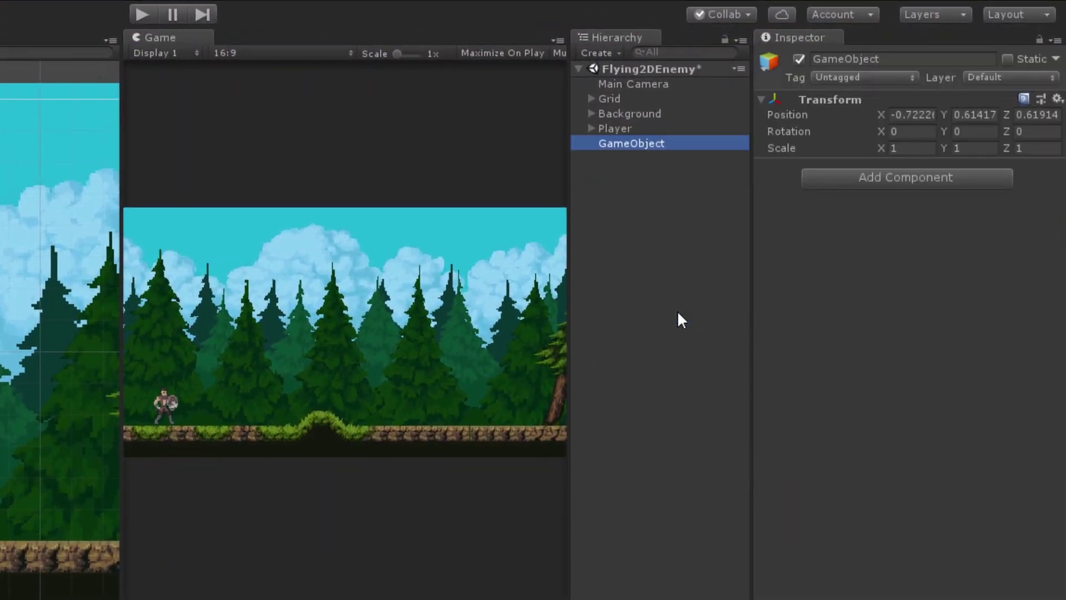
pyautogui.click(931, 64)
pyautogui.write('Fl')
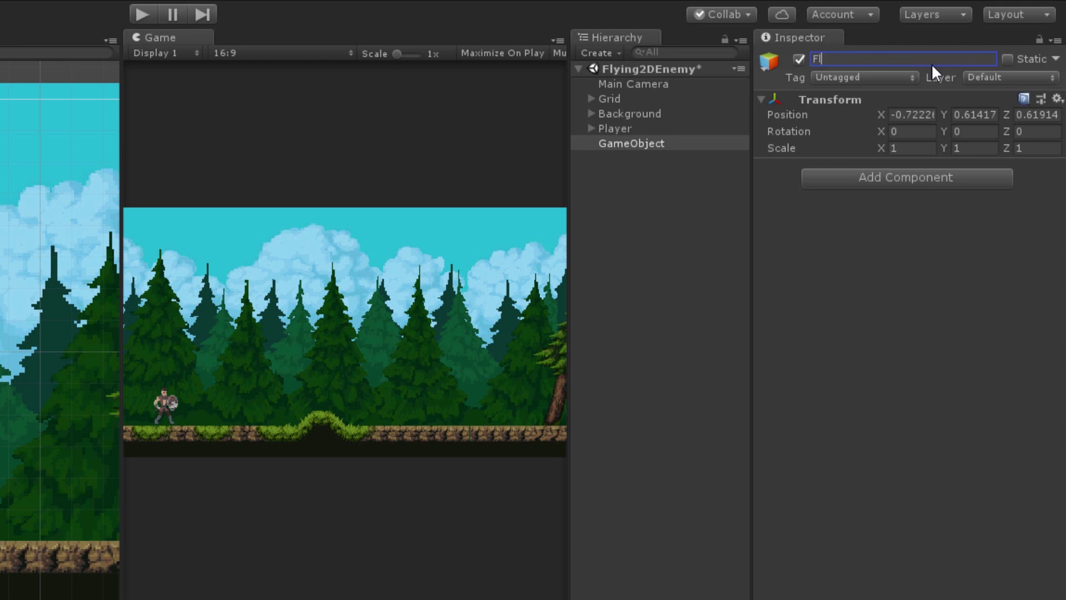
pyautogui.write('yingEnemy')
pyautogui.press('Return')
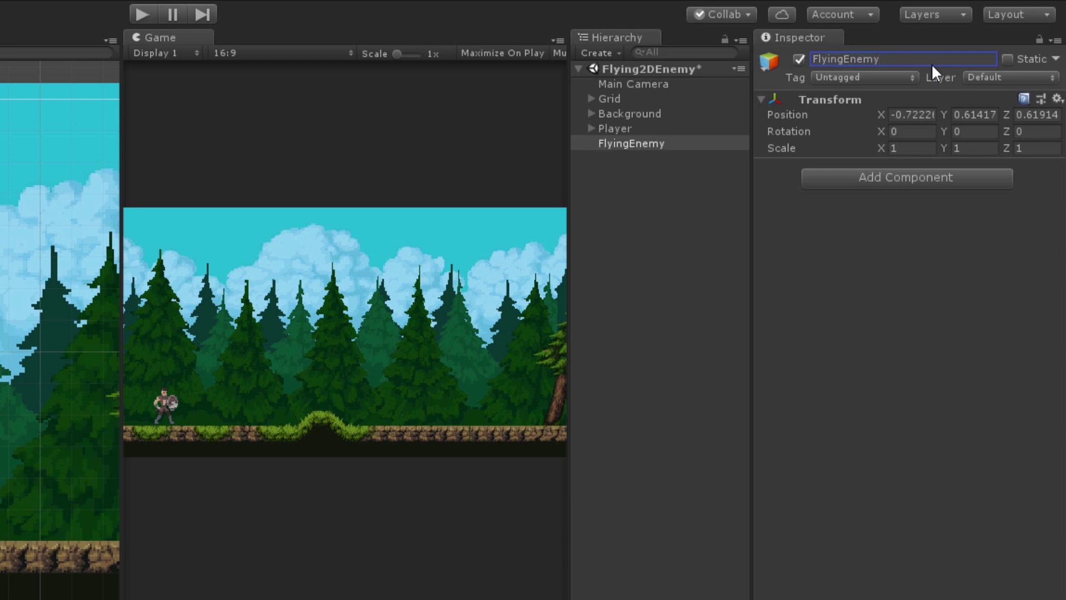
# - Add an empty child under FlyingEnemy and duplicate it to make more children
pyautogui.click(631, 143)
pyautogui.rightClick(632, 143)
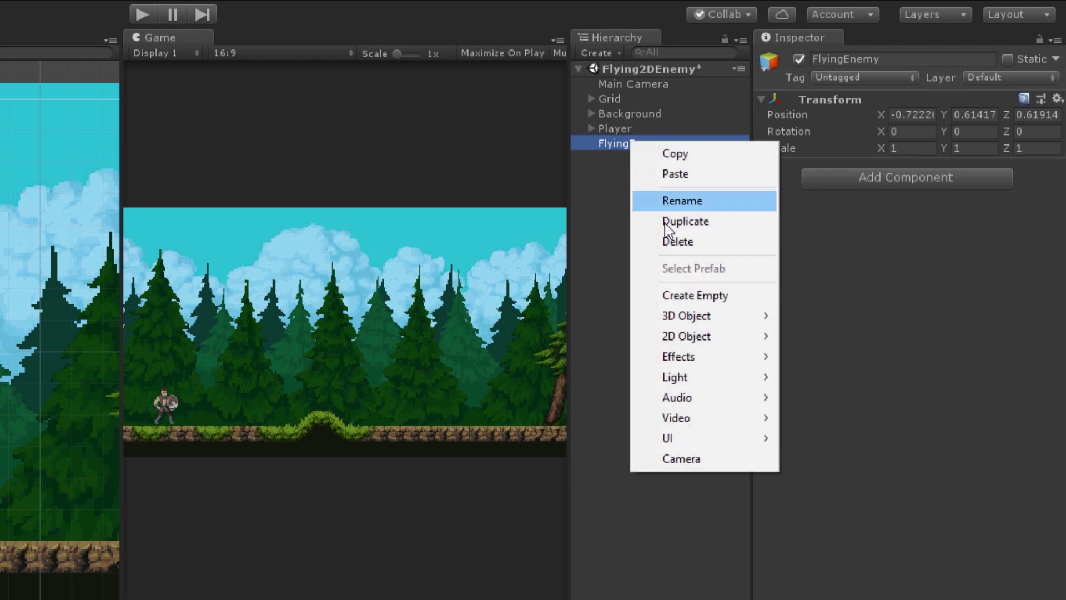
pyautogui.click(687, 295)
pyautogui.hotkey('ctrl', 'd')
pyautogui.hotkey('ctrl', 'd')
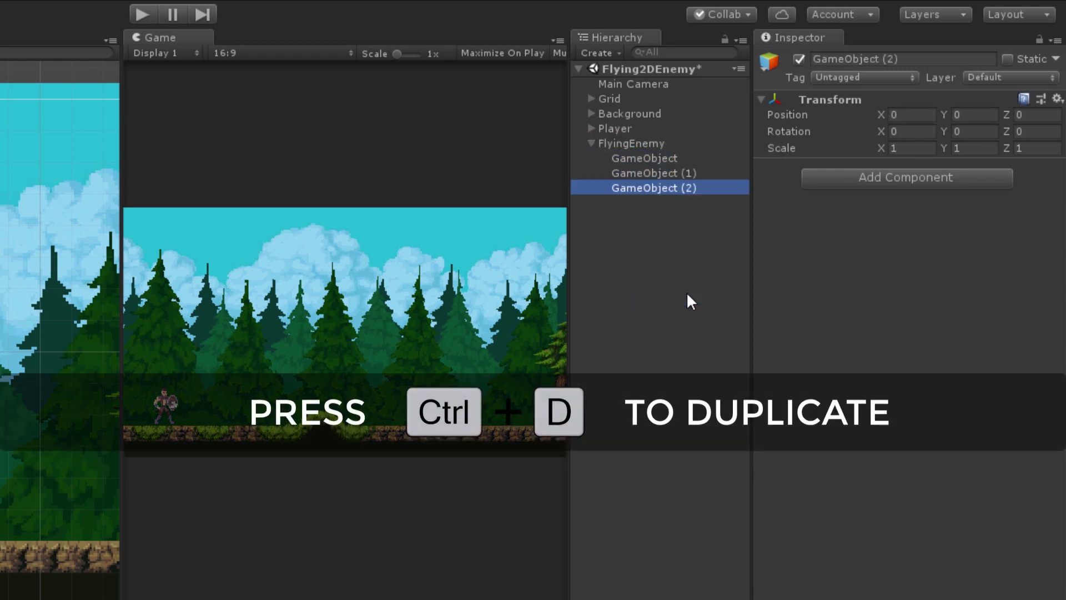
pyautogui.hotkey('ctrl', 'd')
pyautogui.hotkey('ctrl', 'd')
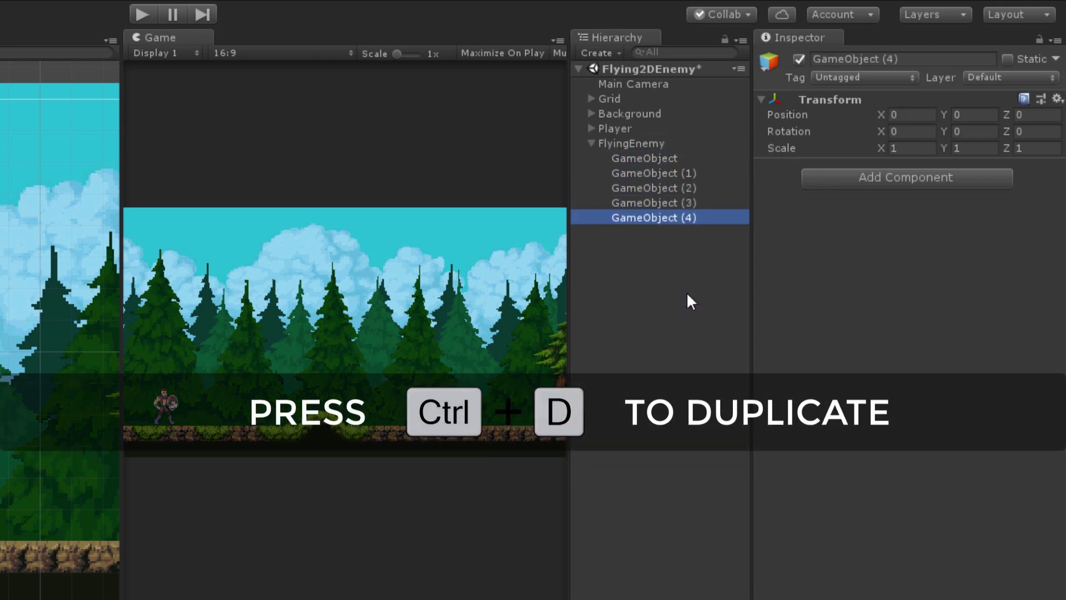
# - Rename the first two children to Sprite and Collider
pyautogui.click(701, 156)
pyautogui.click(909, 59)
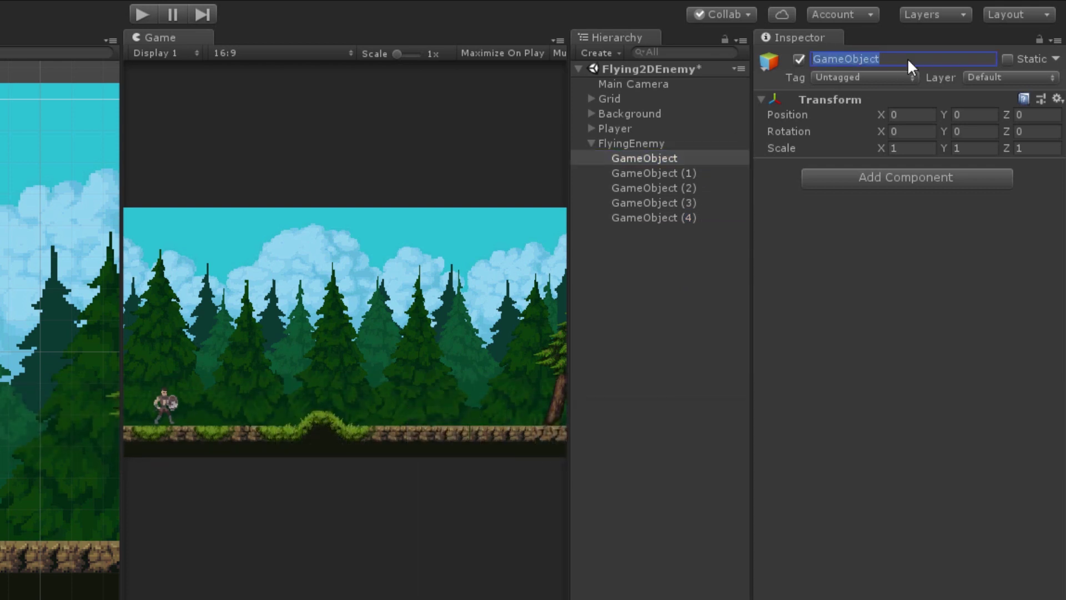
pyautogui.write('Sprite')
pyautogui.press('Return')
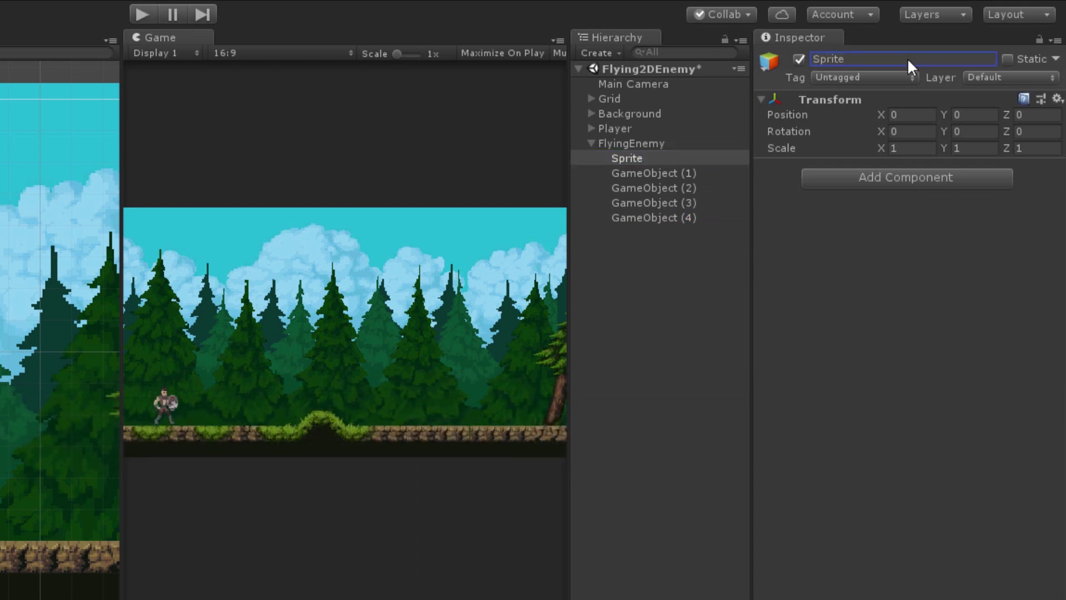
pyautogui.click(708, 172)
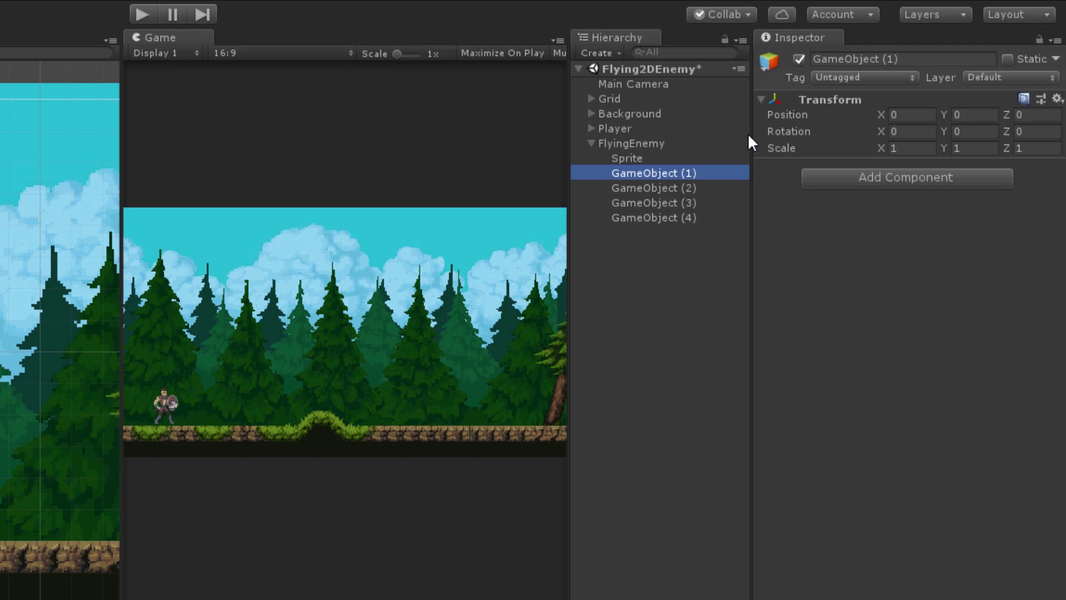
pyautogui.click(896, 58)
pyautogui.write('Collider')
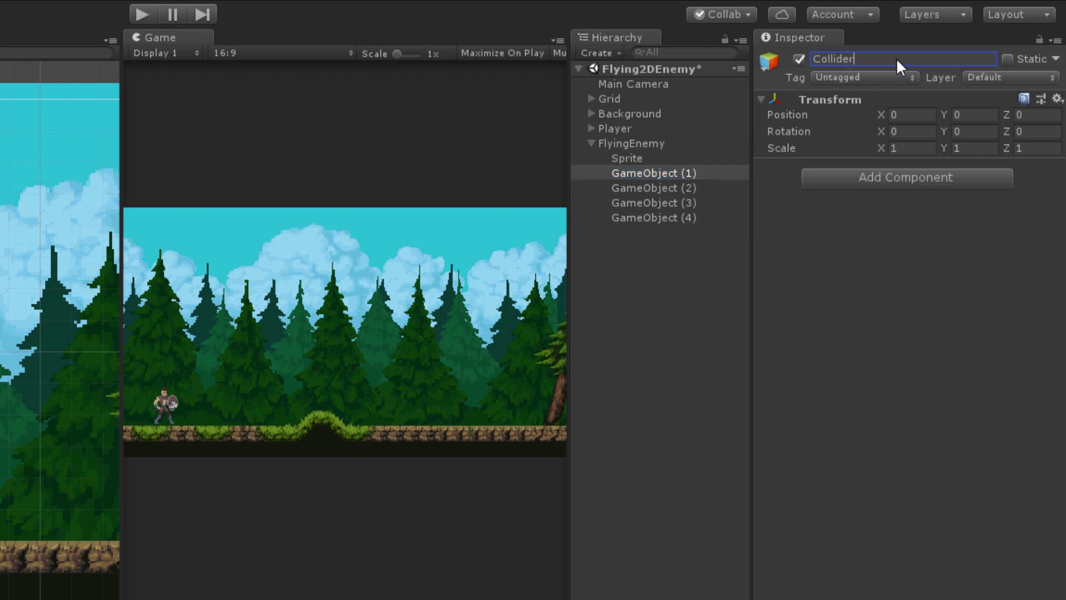
pyautogui.press('Return')
# - Rename the remaining children to AgroZone, HotZone and ExplosionDamage
pyautogui.click(716, 192)
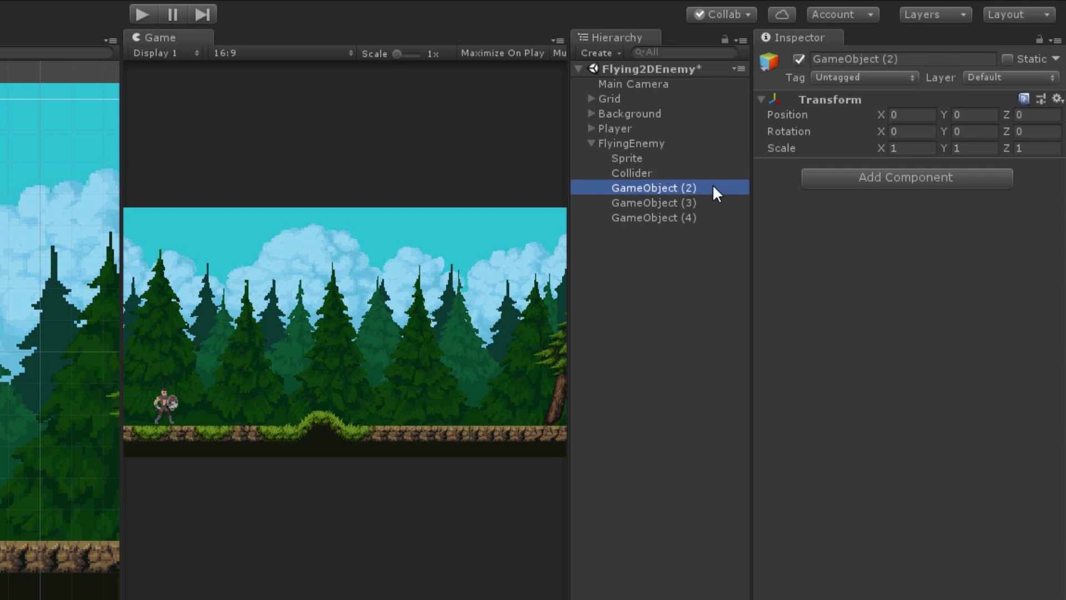
pyautogui.click(915, 61)
pyautogui.write('AgroZon')
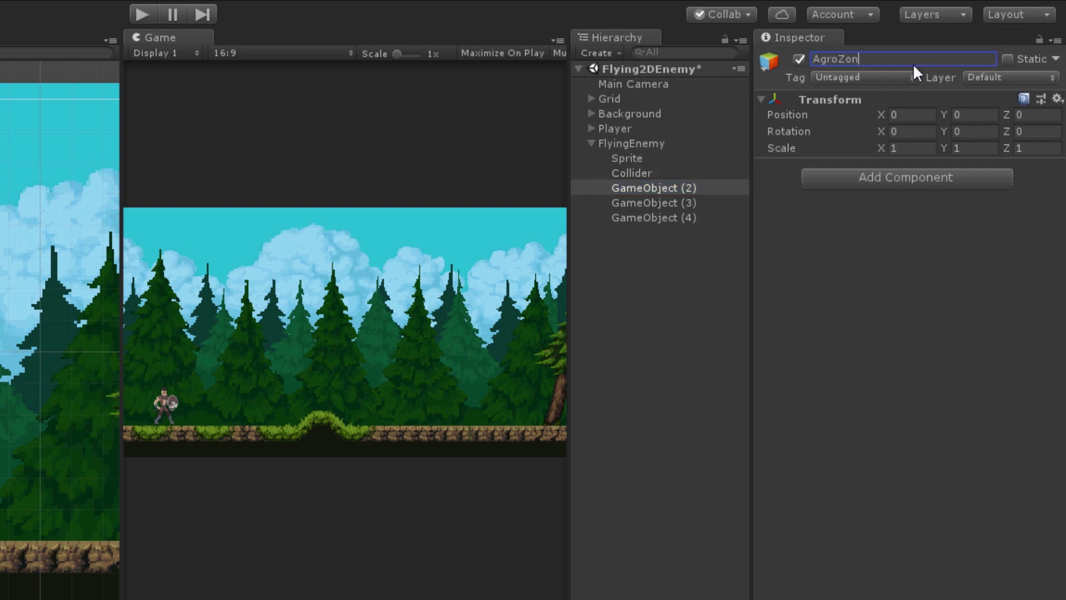
pyautogui.write('e')
pyautogui.press('Return')
pyautogui.click(697, 204)
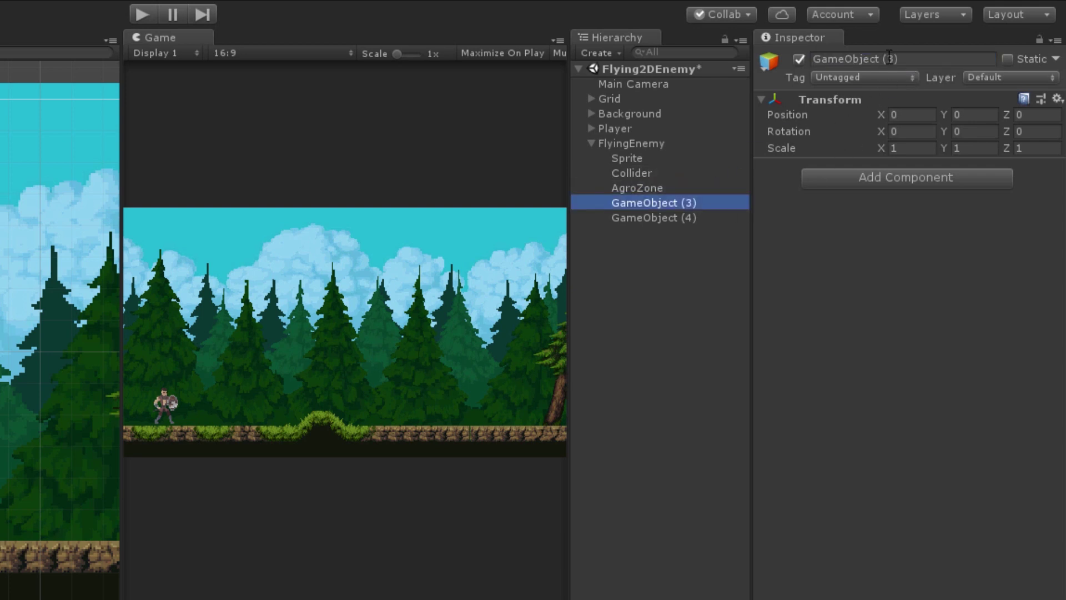
pyautogui.click(921, 59)
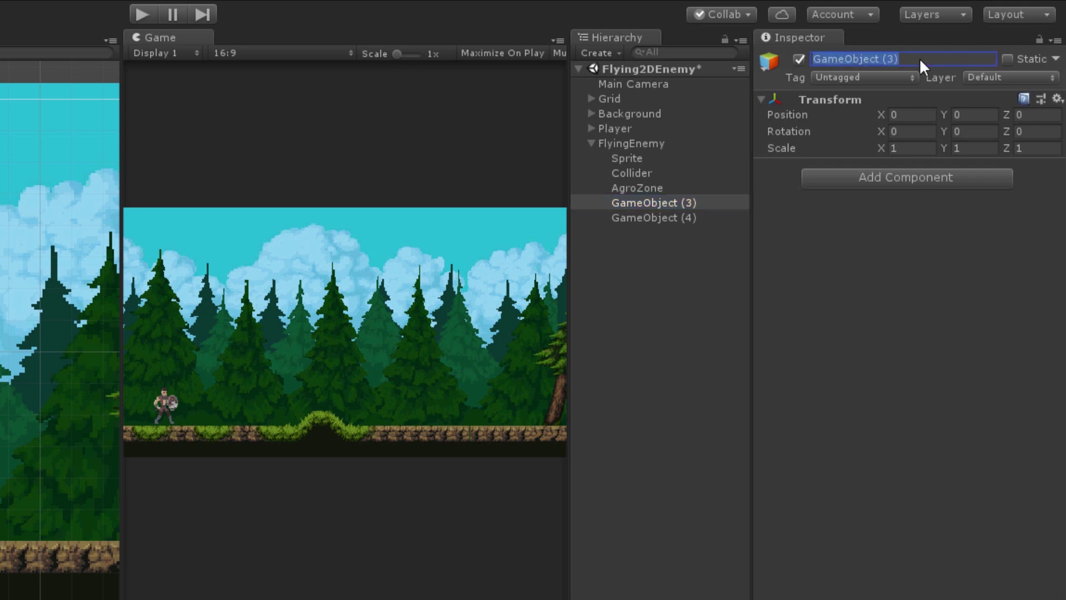
pyautogui.write('HotZone')
pyautogui.press('Return')
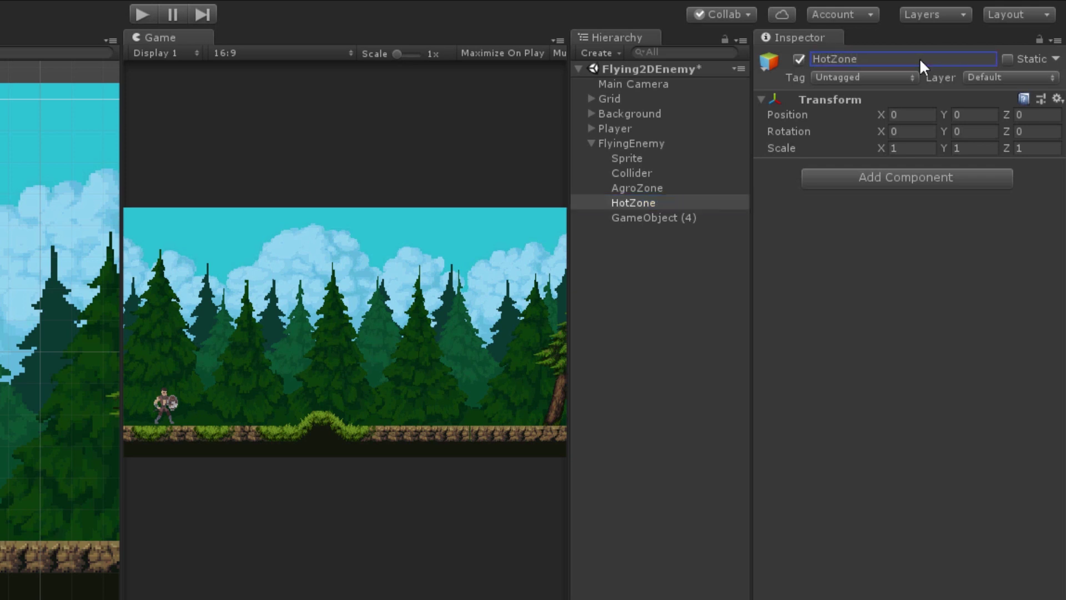
pyautogui.click(719, 218)
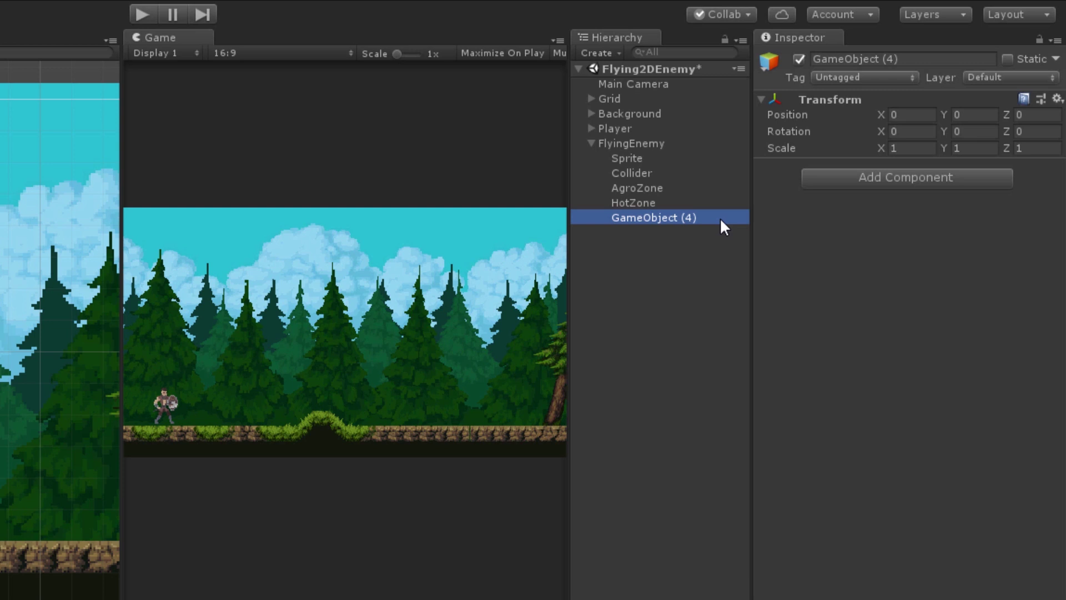
pyautogui.click(896, 59)
pyautogui.write('Explo')
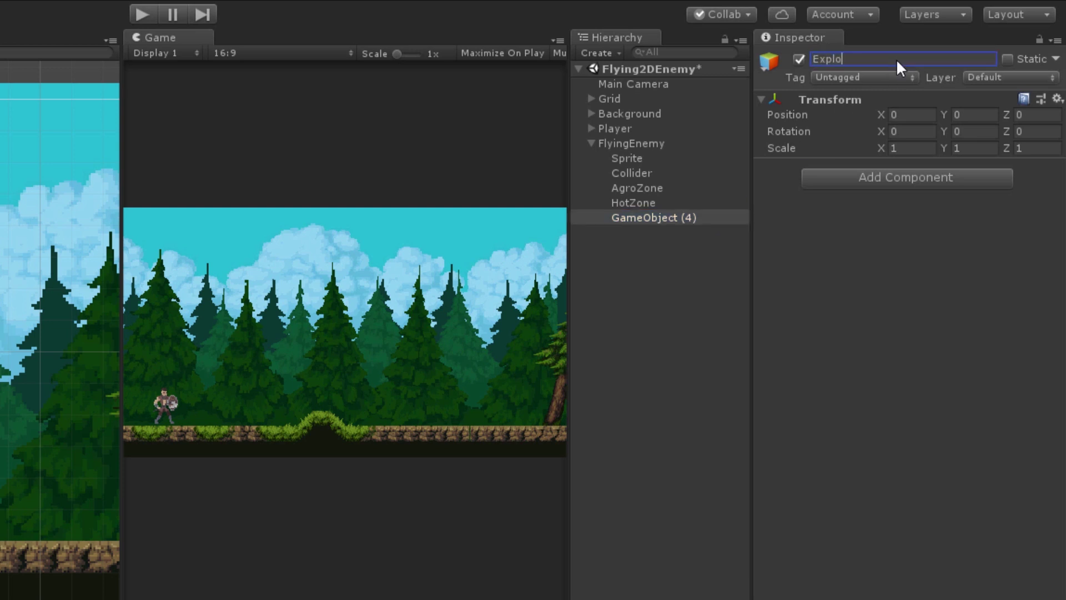
pyautogui.write('sionDamage')
pyautogui.press('Return')
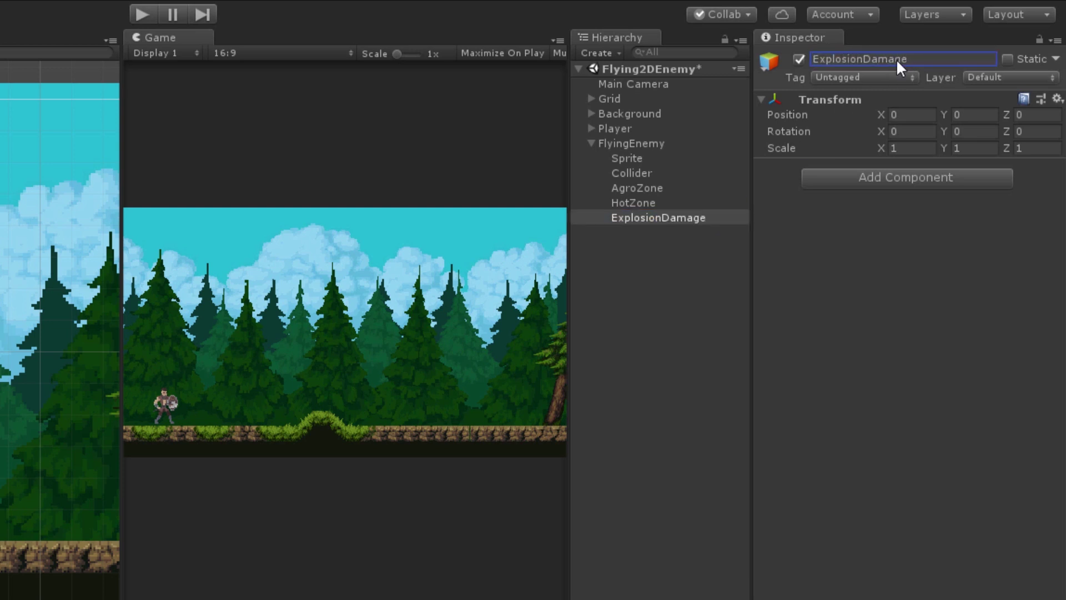
pyautogui.click(839, 267)
# - Add a Rigidbody 2D and an Animator component to FlyingEnemy
pyautogui.click(658, 145)
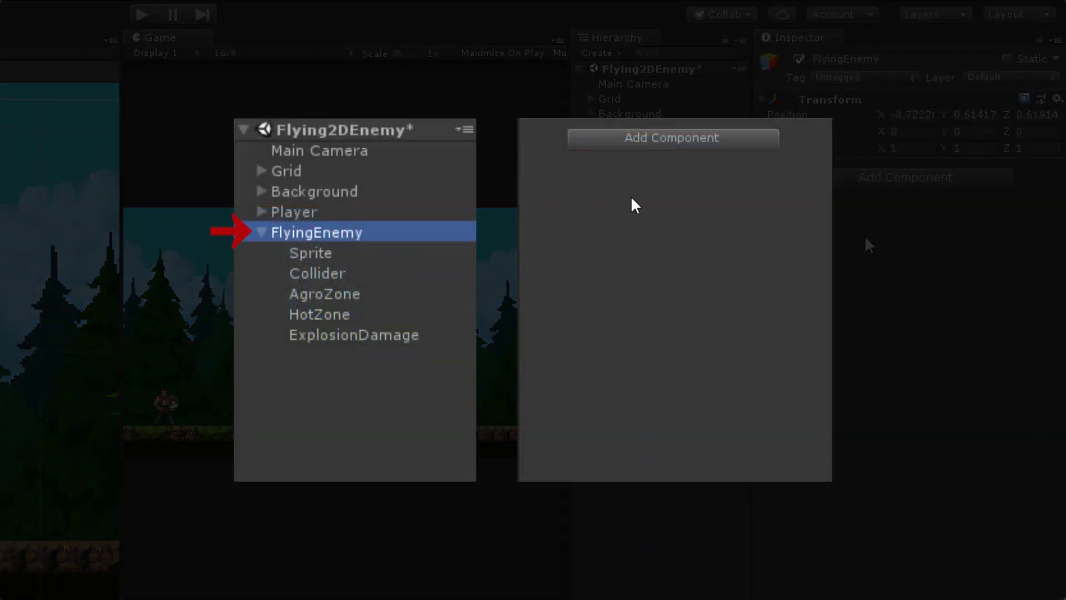
pyautogui.click(891, 177)
pyautogui.write('rigid')
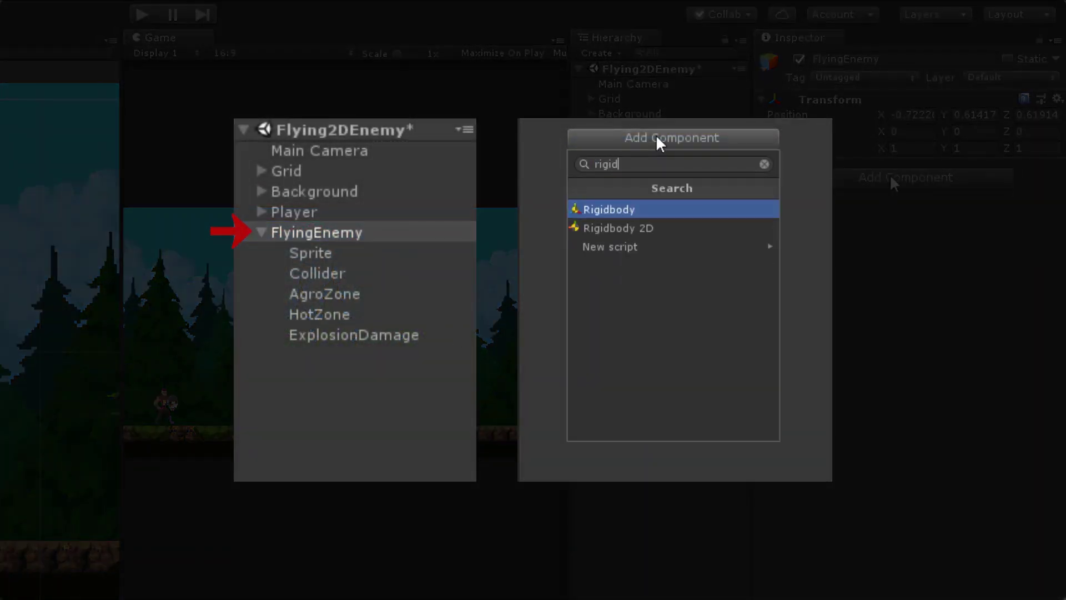
pyautogui.press('Down')
pyautogui.press('Return')
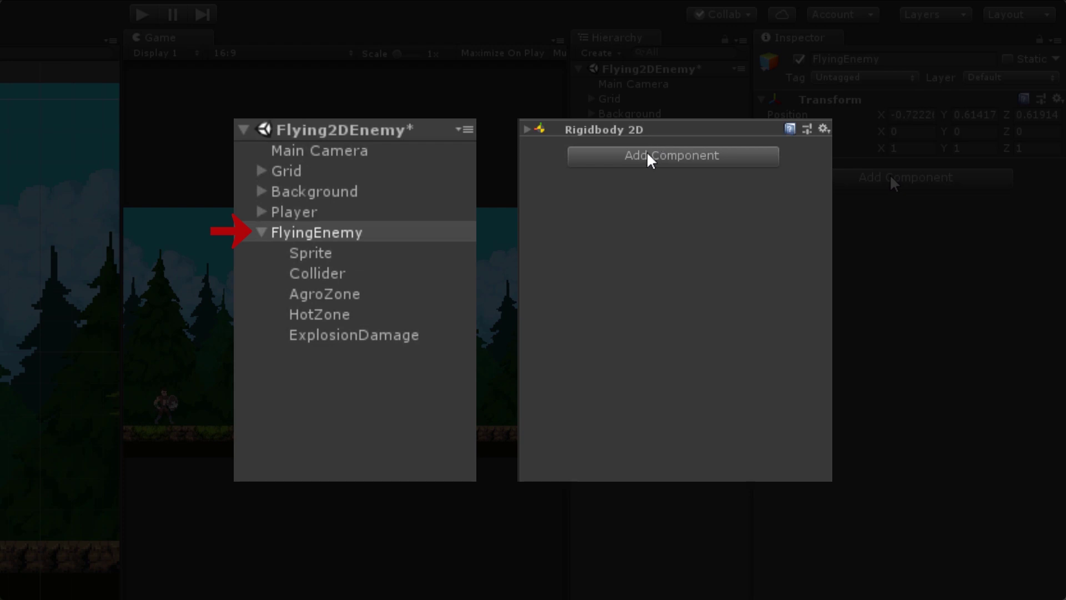
pyautogui.click(648, 157)
pyautogui.write('animat')
pyautogui.press('Down')
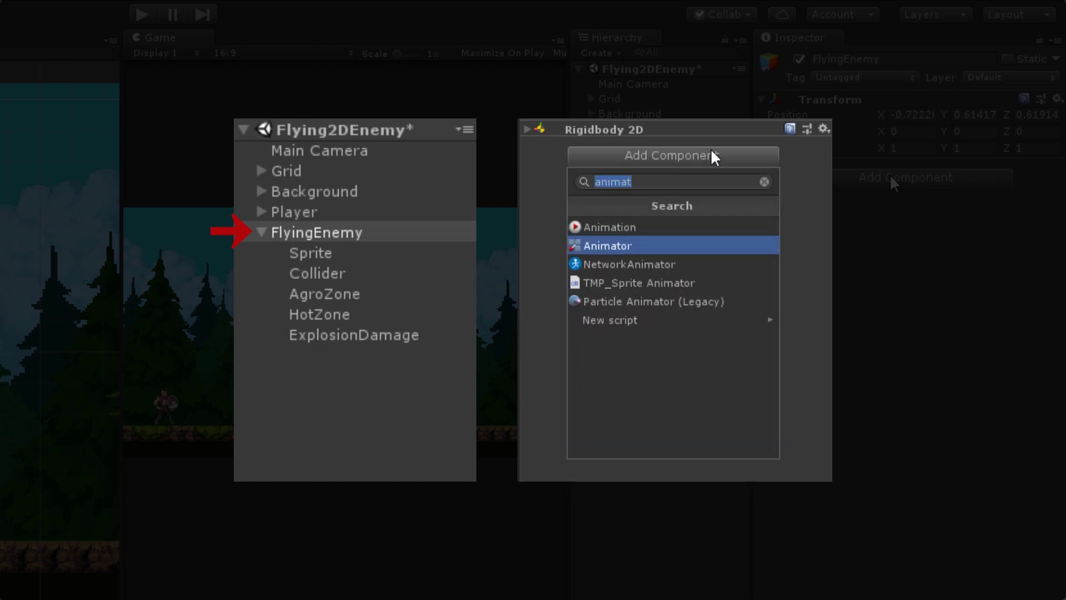
pyautogui.press('Return')
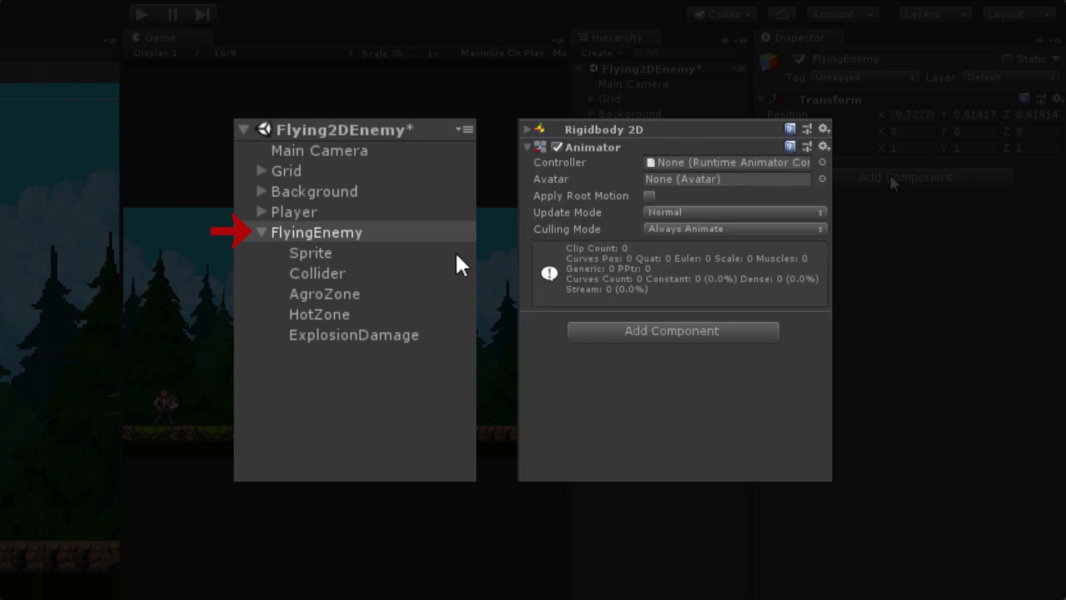
# - Add a Sprite Renderer to the Sprite child
pyautogui.click(366, 257)
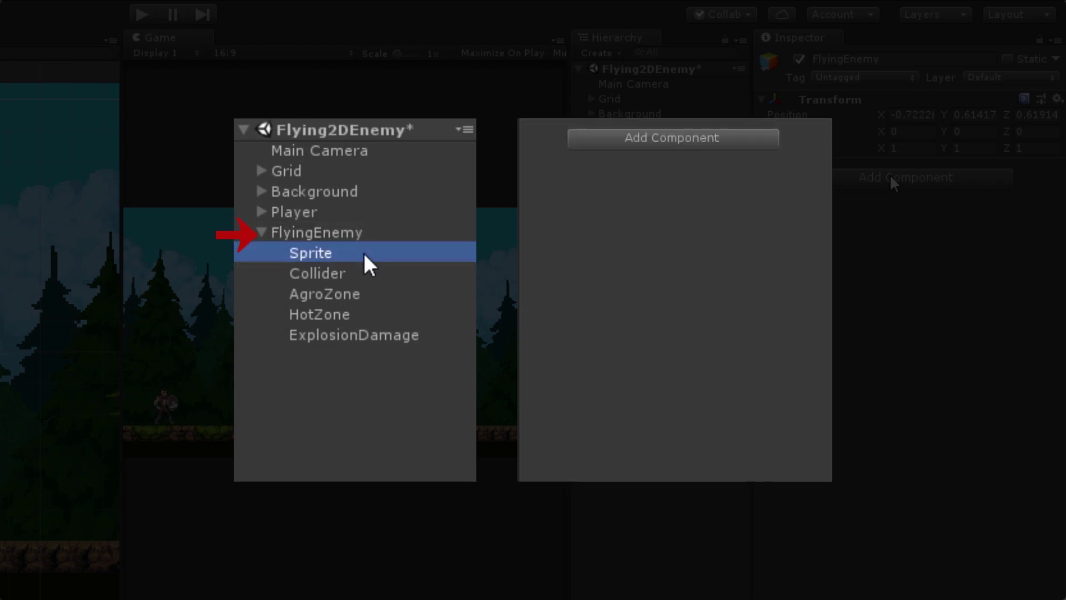
pyautogui.click(726, 147)
pyautogui.write('Sprite')
pyautogui.press('Down')
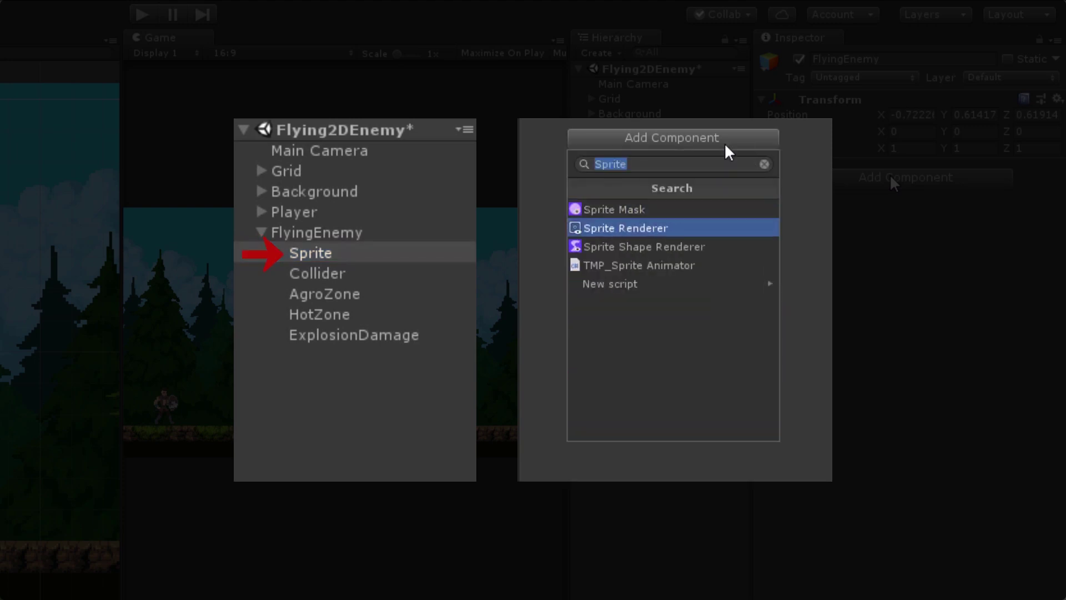
pyautogui.press('Return')
# - Add a Box Collider 2D to the Collider child
pyautogui.click(315, 281)
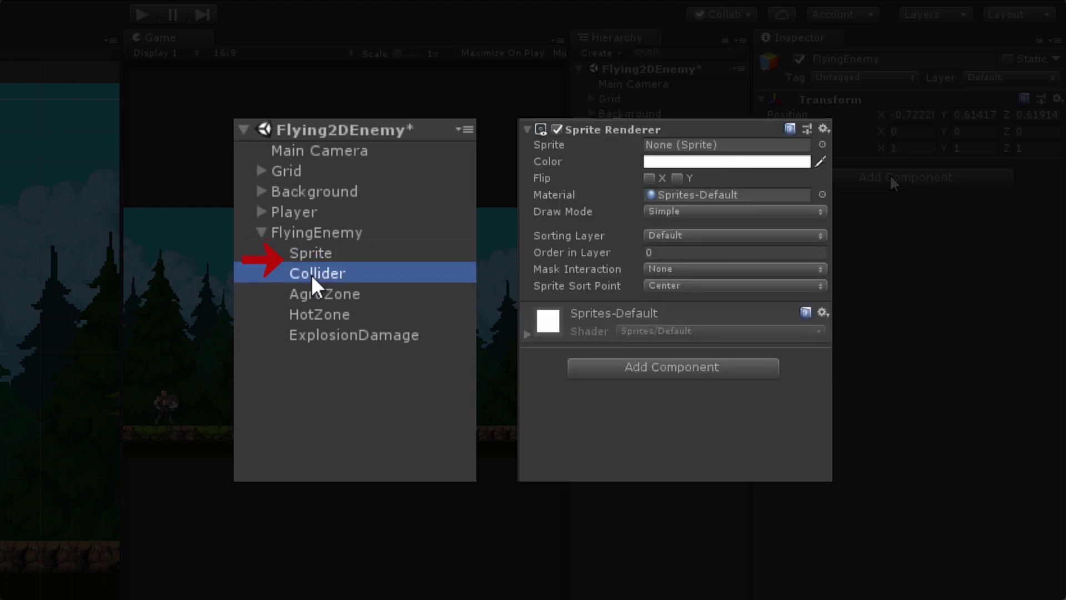
pyautogui.click(726, 147)
pyautogui.write('box ')
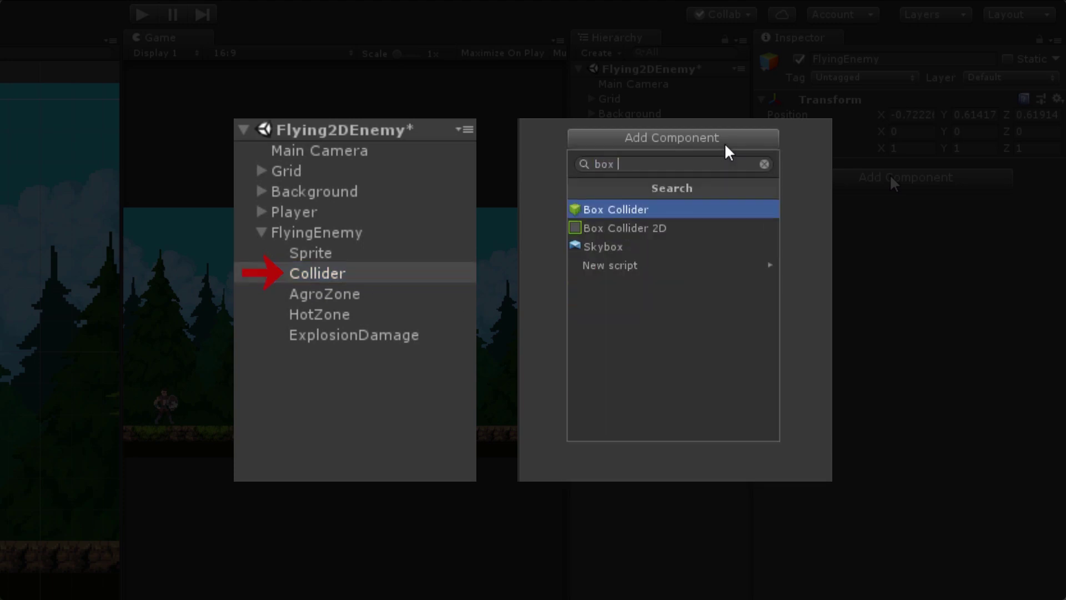
pyautogui.write('2d')
pyautogui.press('Down')
pyautogui.press('Return')
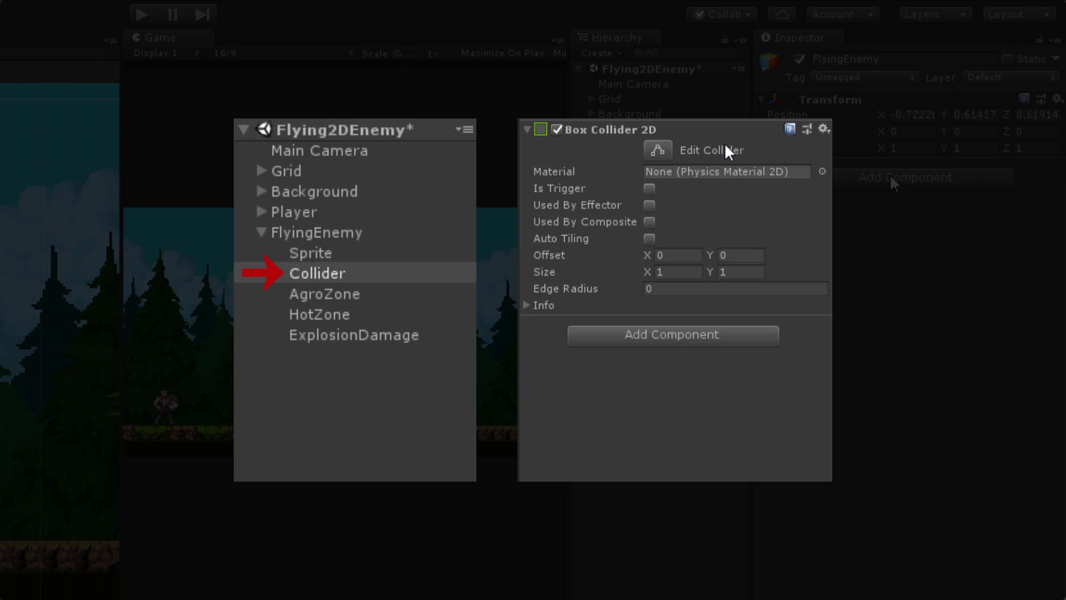
pyautogui.click(382, 296)
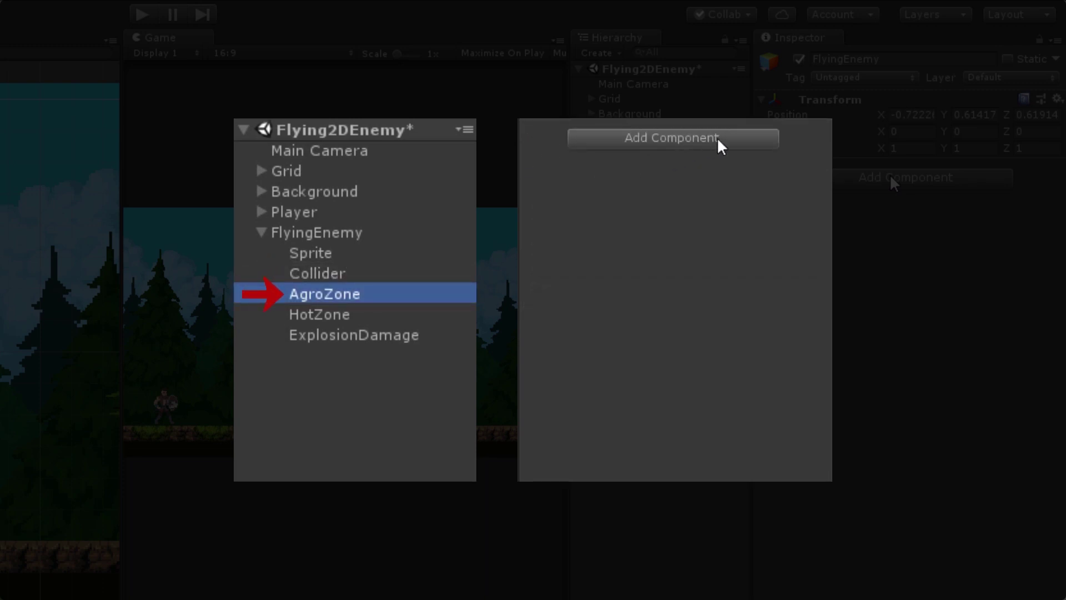
# - Add a Circle Collider 2D to AgroZone, HotZone and ExplosionDamage using the 'circle' search
pyautogui.click(720, 145)
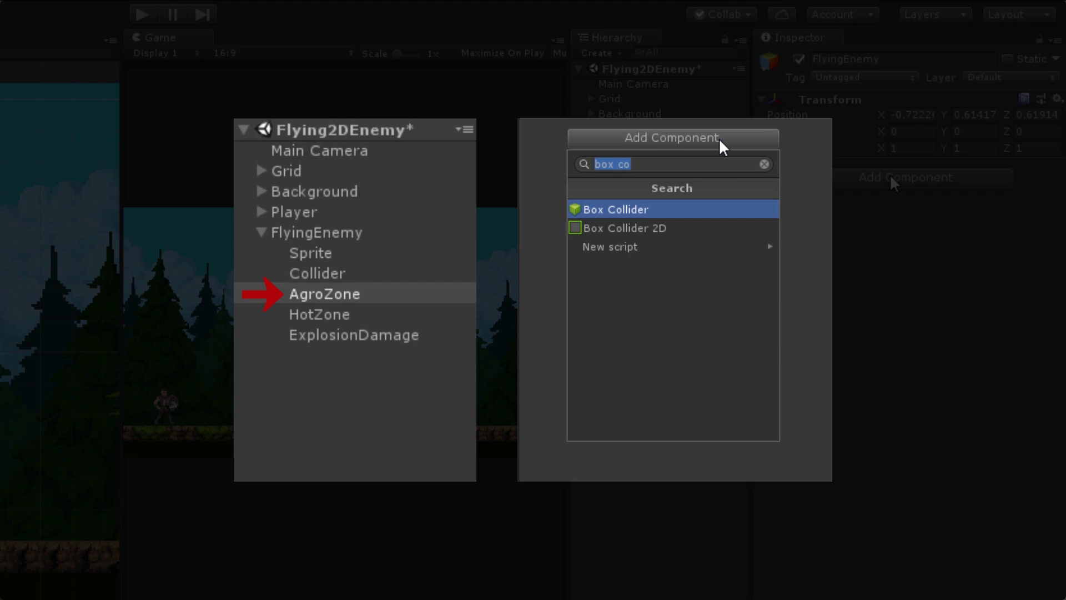
pyautogui.write('circle')
pyautogui.press('Return')
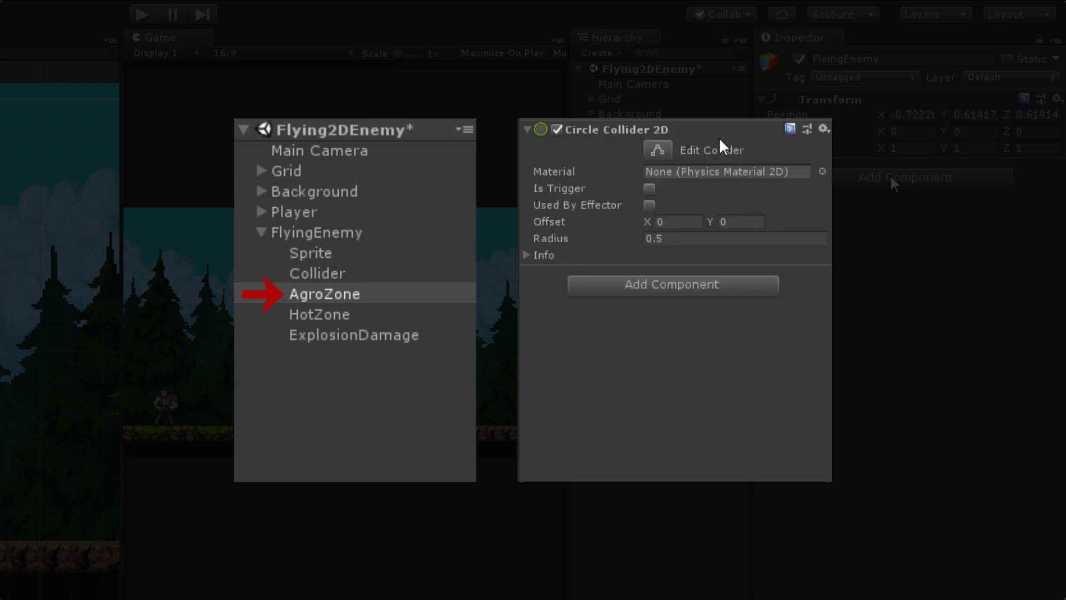
pyautogui.click(328, 317)
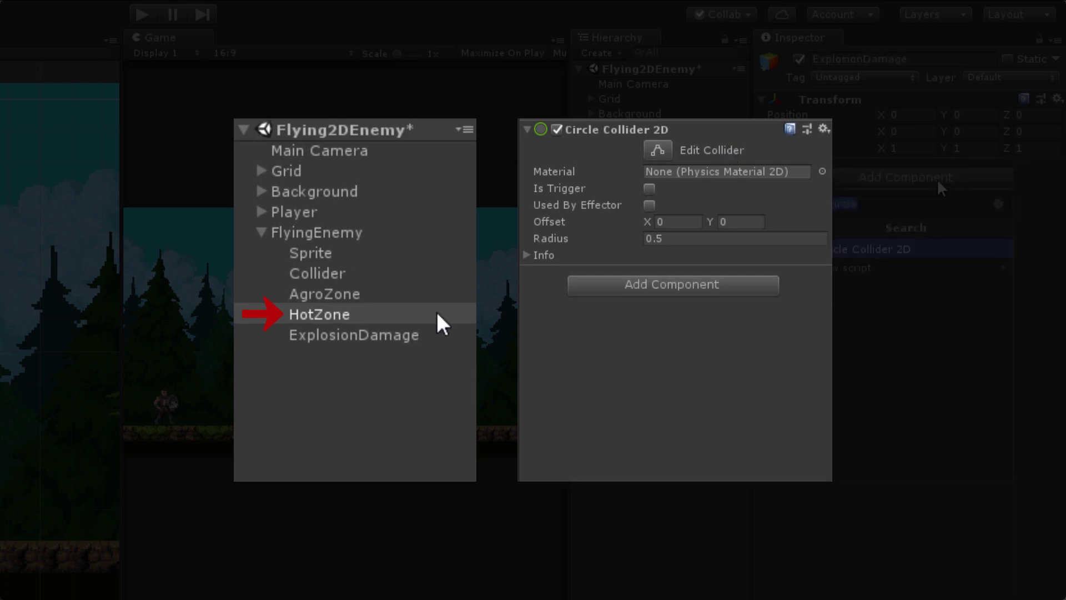
pyautogui.press('Return')
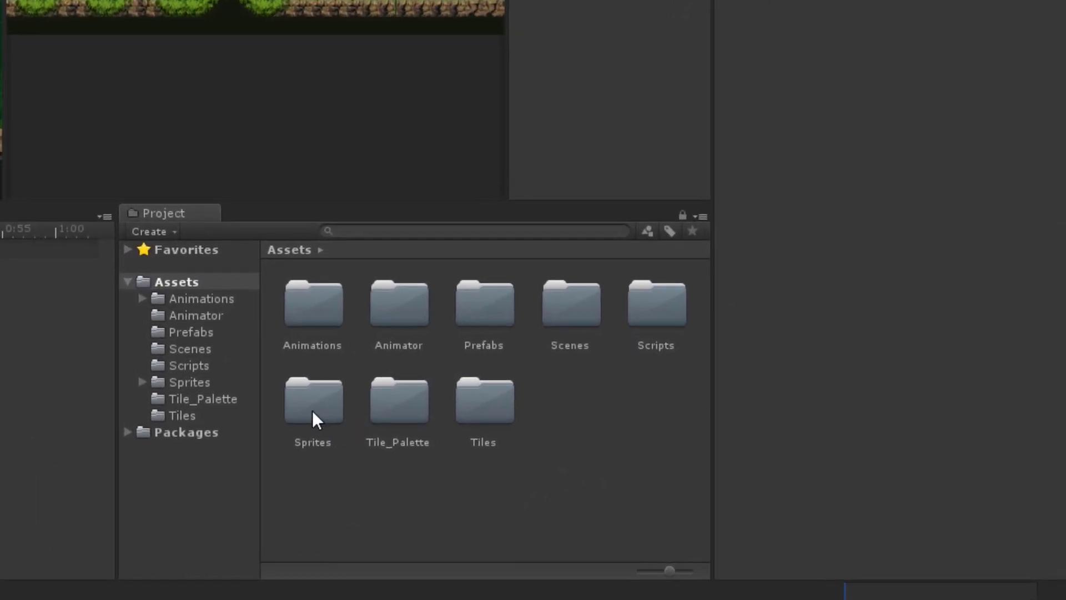
# - Assign a Dragon_sprite_sheet_noback frame from Assets/Sprites to the Sprite child's Sprite Renderer
pyautogui.doubleClick(312, 411)
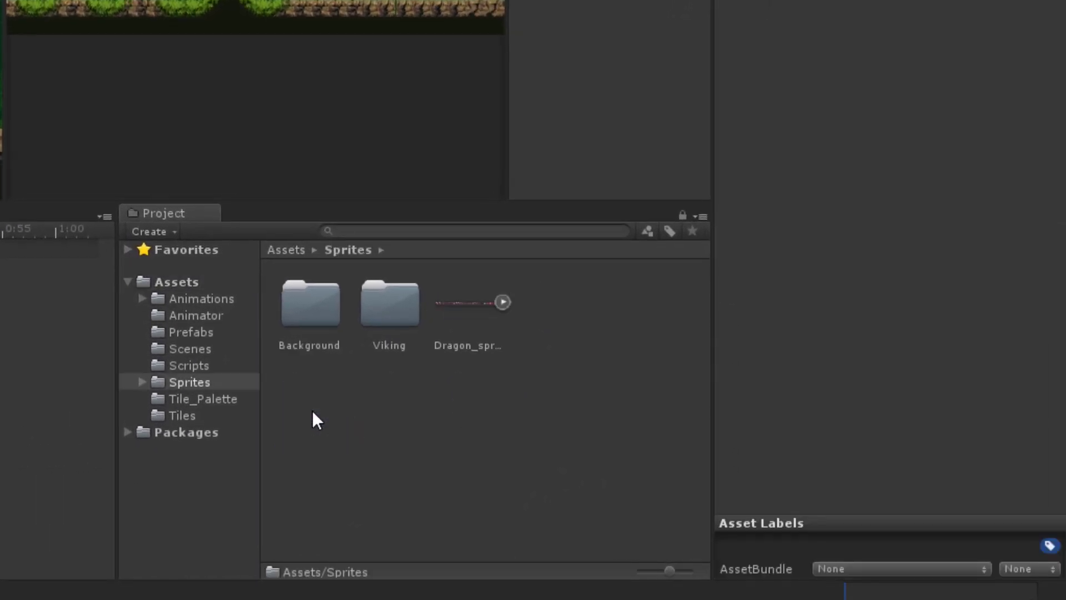
pyautogui.click(470, 314)
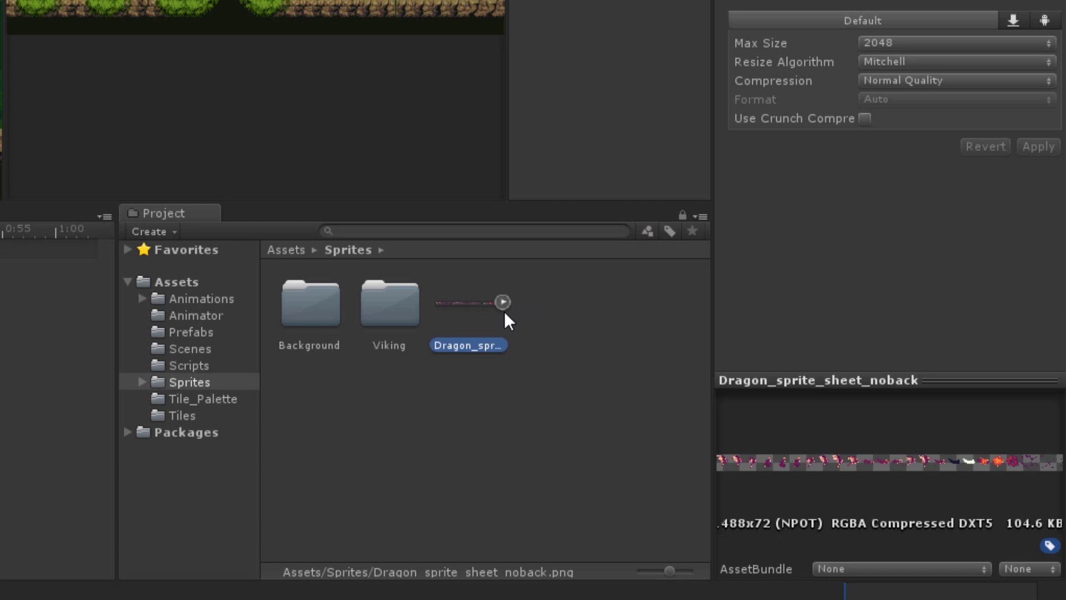
pyautogui.click(508, 302)
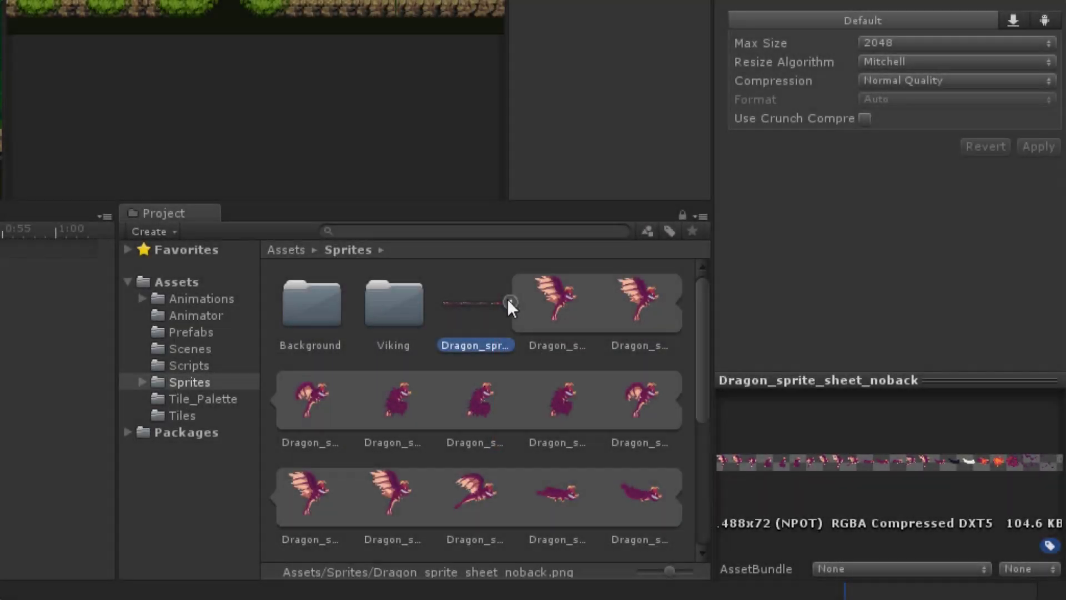
pyautogui.click(804, 106)
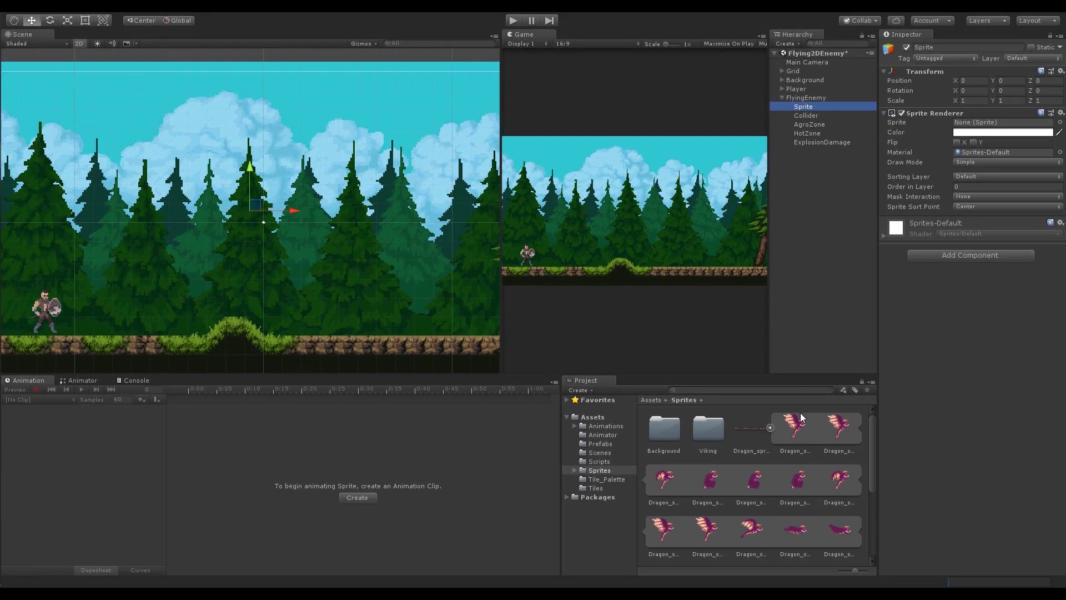
pyautogui.moveTo(800, 415); pyautogui.dragTo(986, 126)
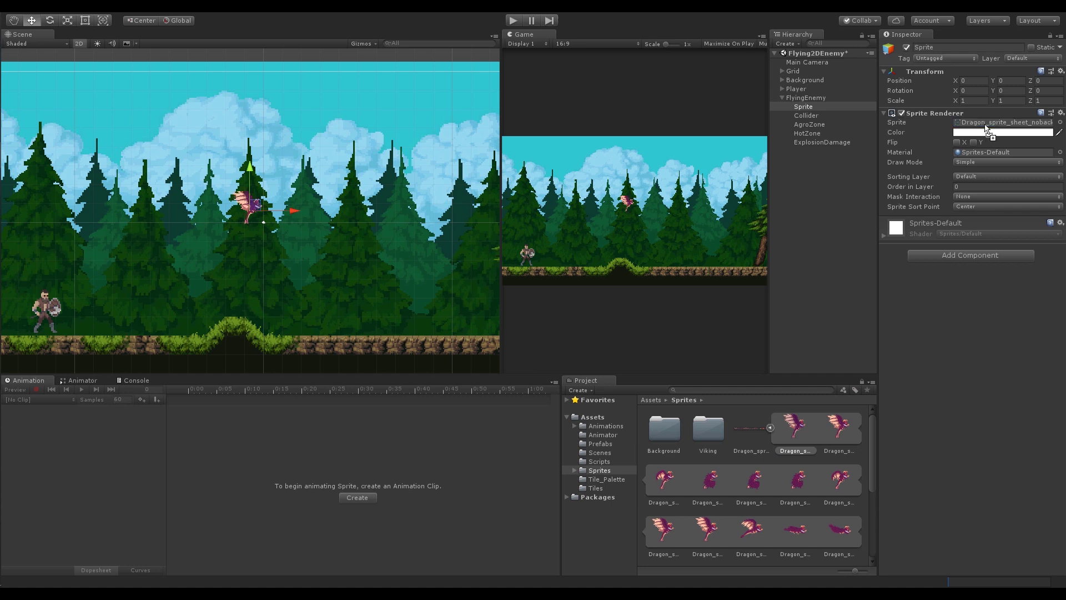
pyautogui.click(831, 116)
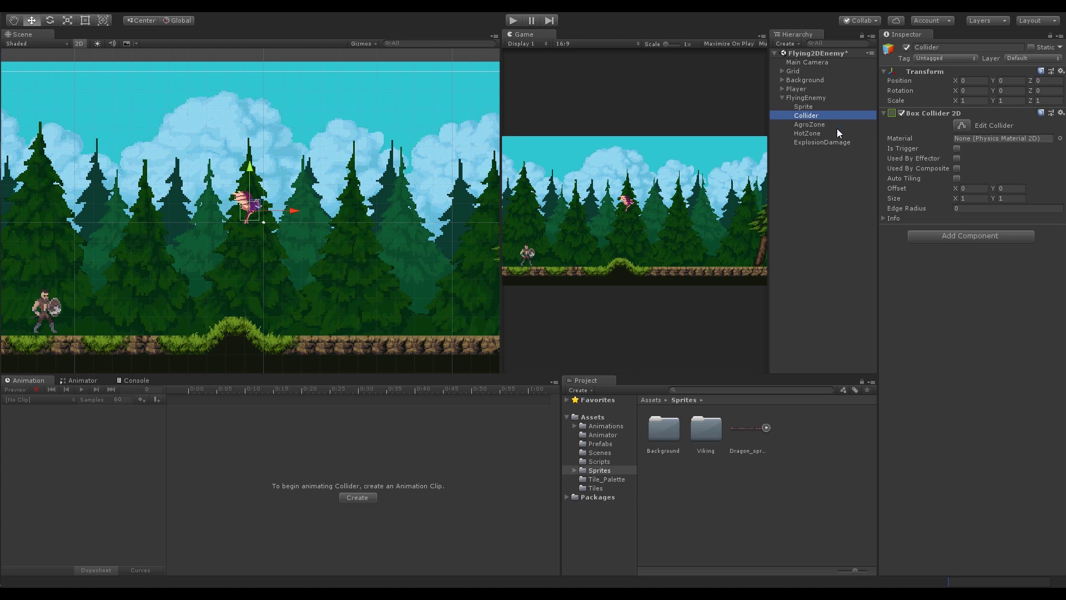
# - Drag the Circle Collider 2D radii to 4.22 (AgroZone), 8.96 (HotZone) and 2.1 (ExplosionDamage)
pyautogui.click(832, 124)
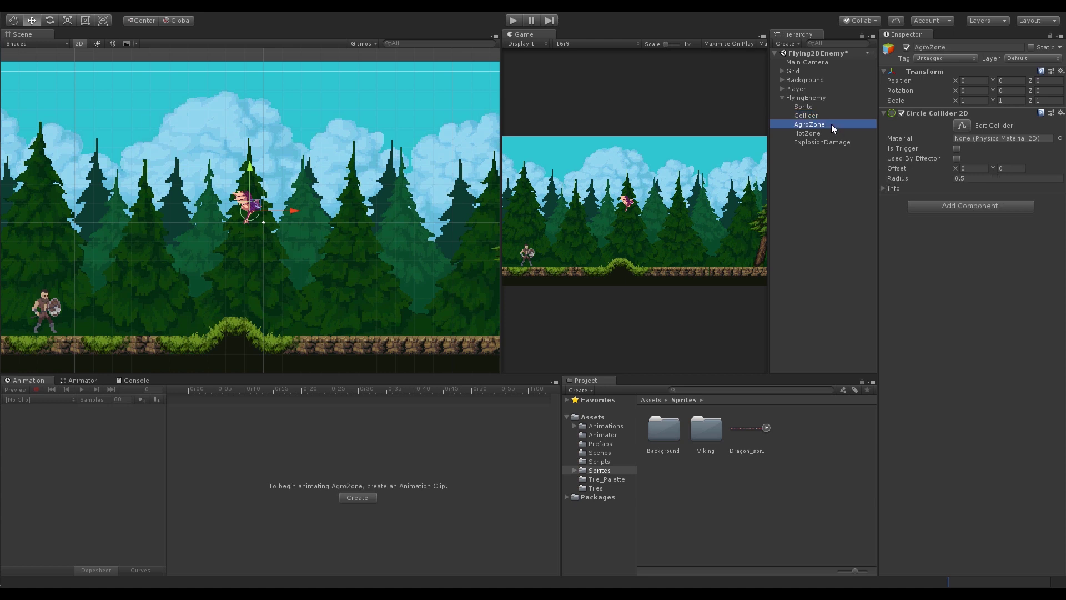
pyautogui.moveTo(895, 178); pyautogui.dragTo(107, 185)
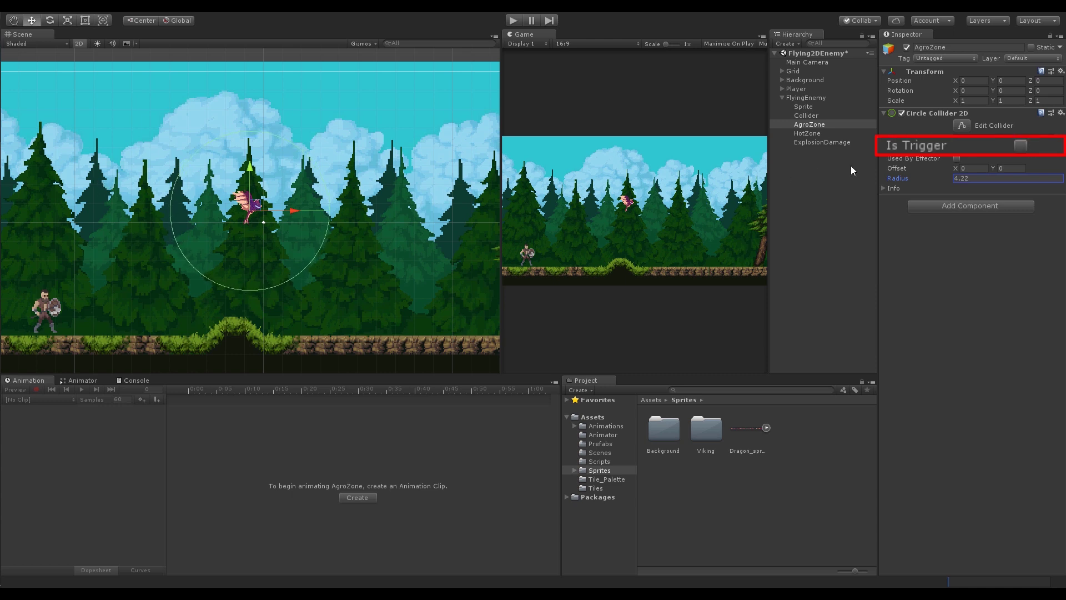
pyautogui.click(807, 133)
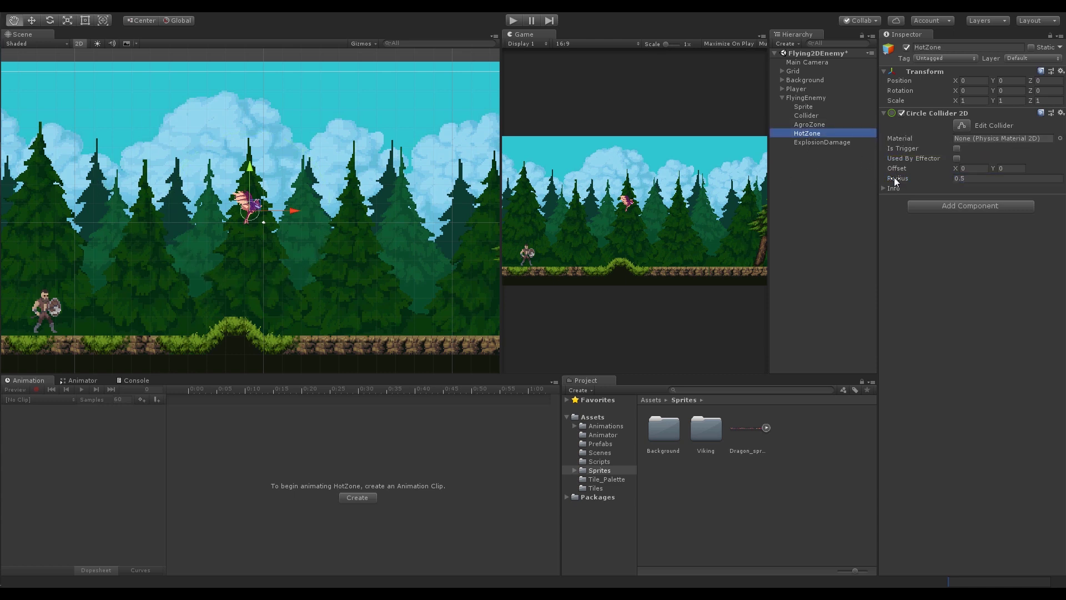
pyautogui.moveTo(894, 178); pyautogui.dragTo(441, 186)
pyautogui.scroll(-3, 338, 199)
pyautogui.moveTo(338, 199); pyautogui.dragTo(322, 199)
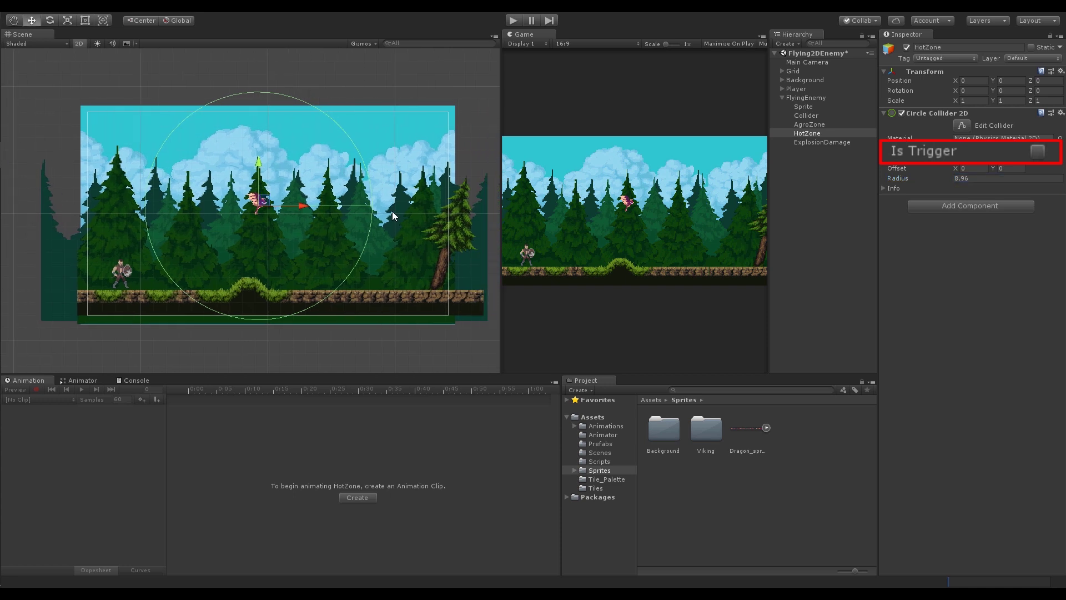
pyautogui.click(853, 142)
pyautogui.click(903, 178)
pyautogui.moveTo(904, 179); pyautogui.dragTo(1026, 178)
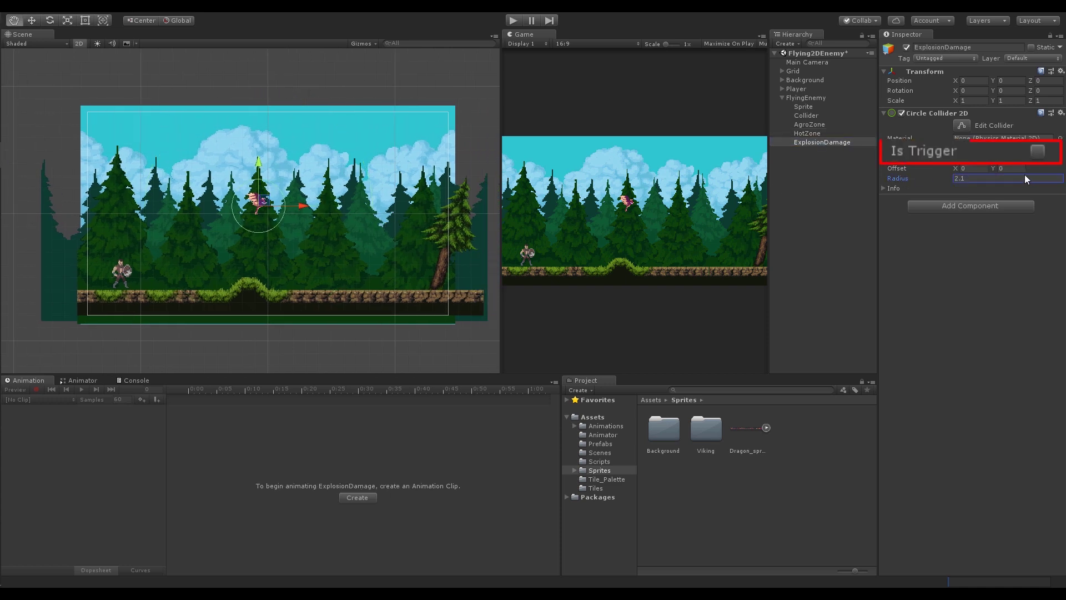
pyautogui.click(823, 98)
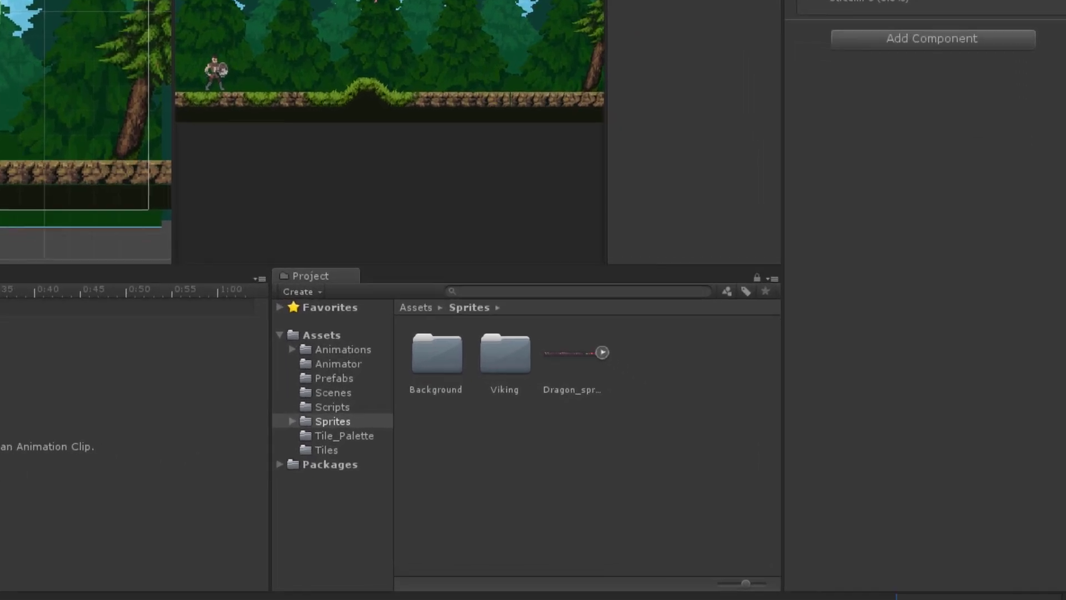
# - Create FlyingEnemyController in Assets/Animator and drop it into FlyingEnemy's Animator Controller field
pyautogui.click(276, 313)
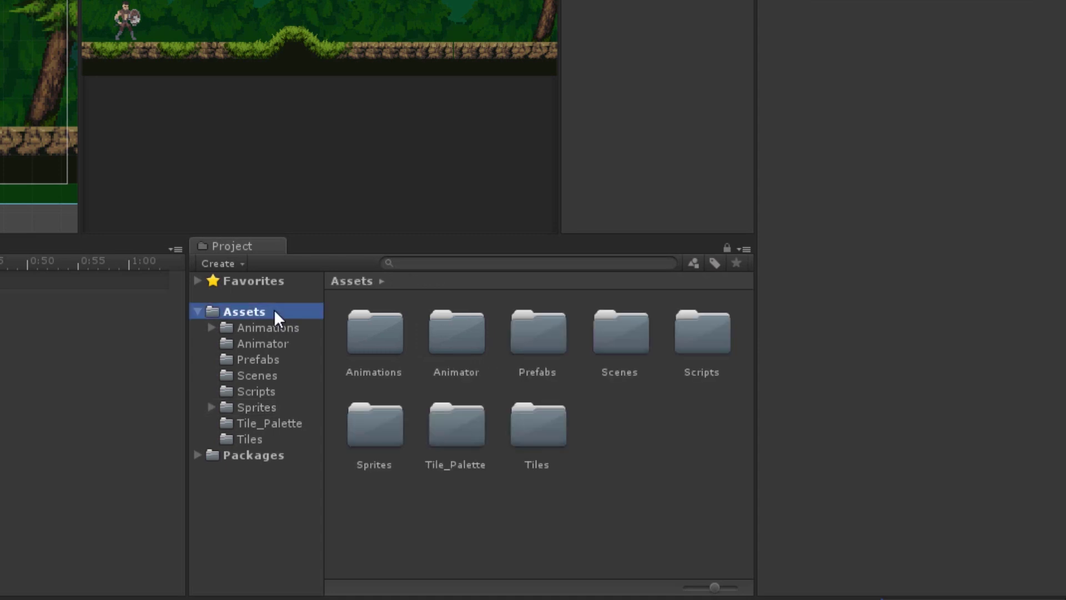
pyautogui.doubleClick(451, 341)
pyautogui.rightClick(492, 337)
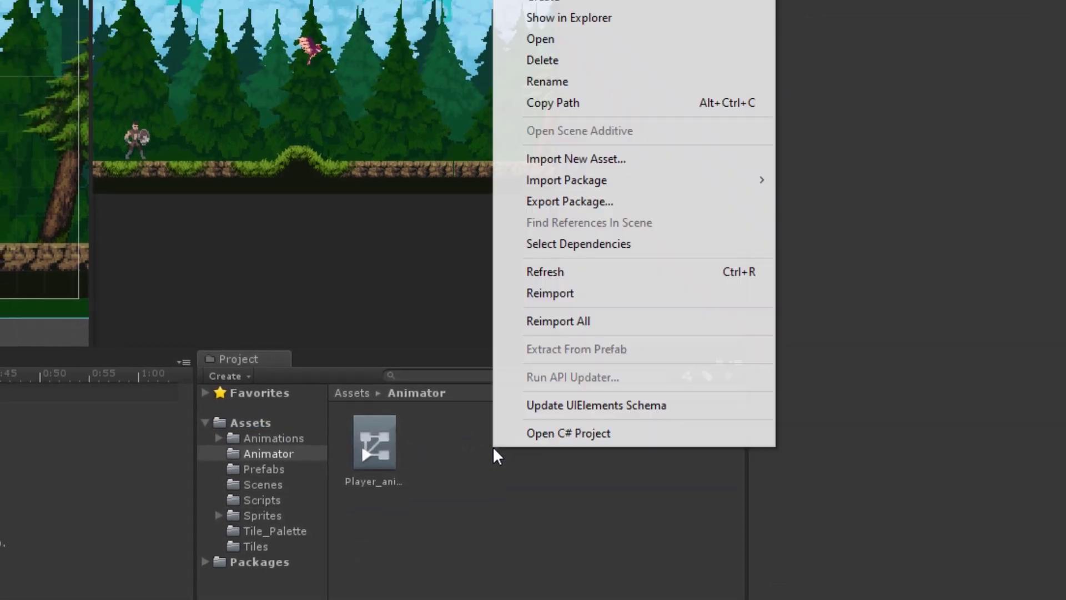
pyautogui.moveTo(568, 50)
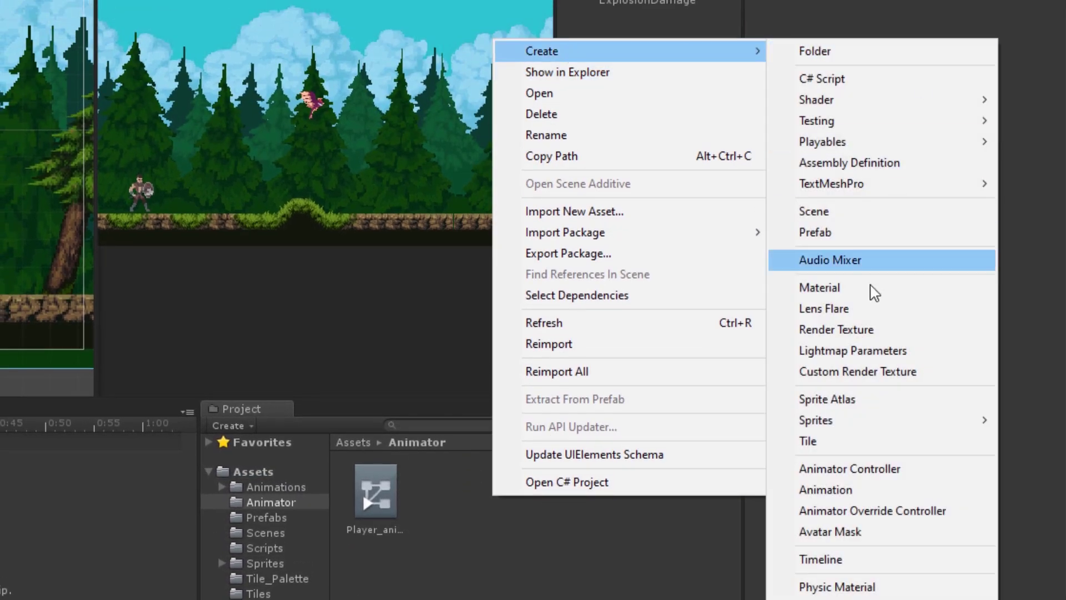
pyautogui.click(849, 468)
pyautogui.write('FlyingEnemy')
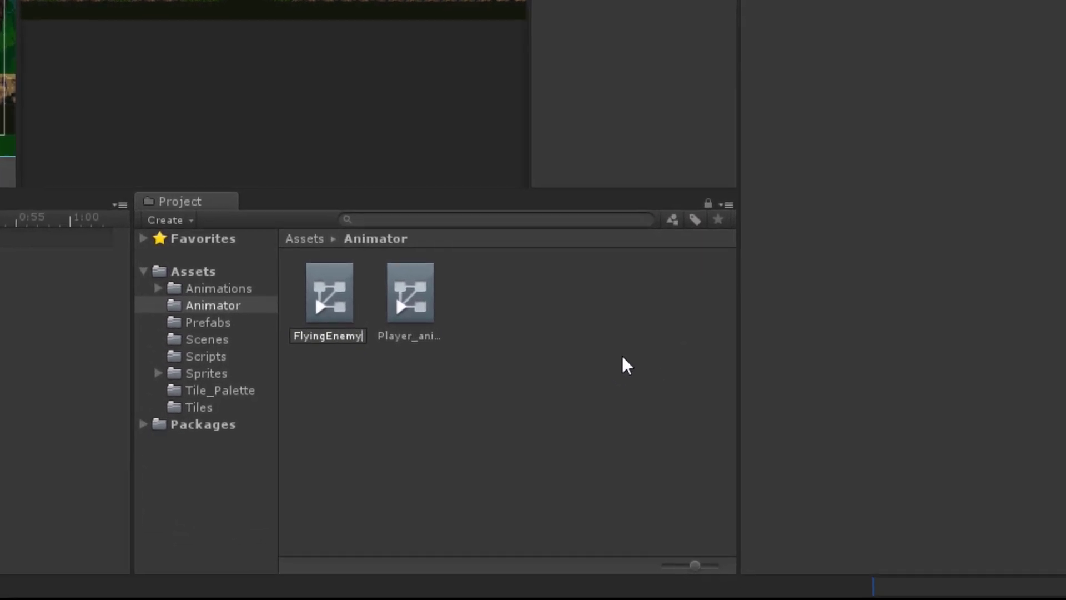
pyautogui.write('Controller')
pyautogui.press('Return')
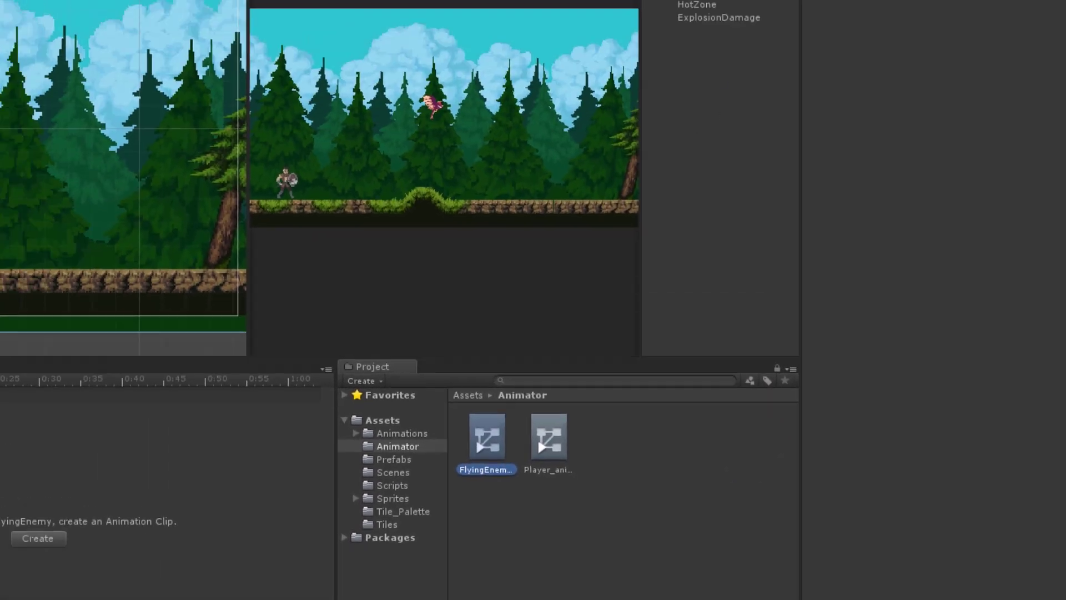
pyautogui.click(771, 87)
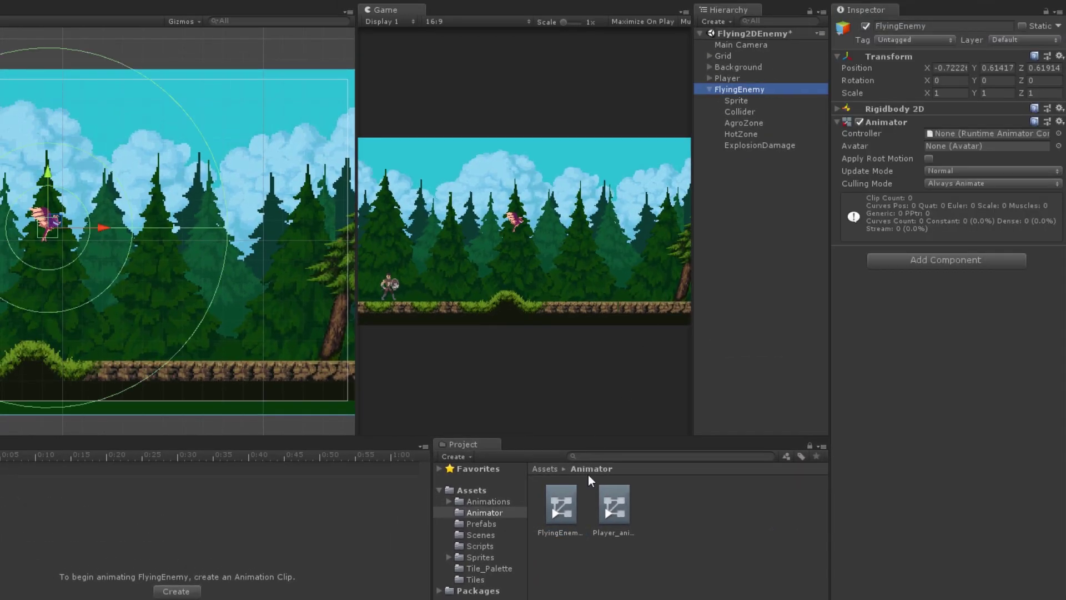
pyautogui.moveTo(577, 517); pyautogui.dragTo(961, 136)
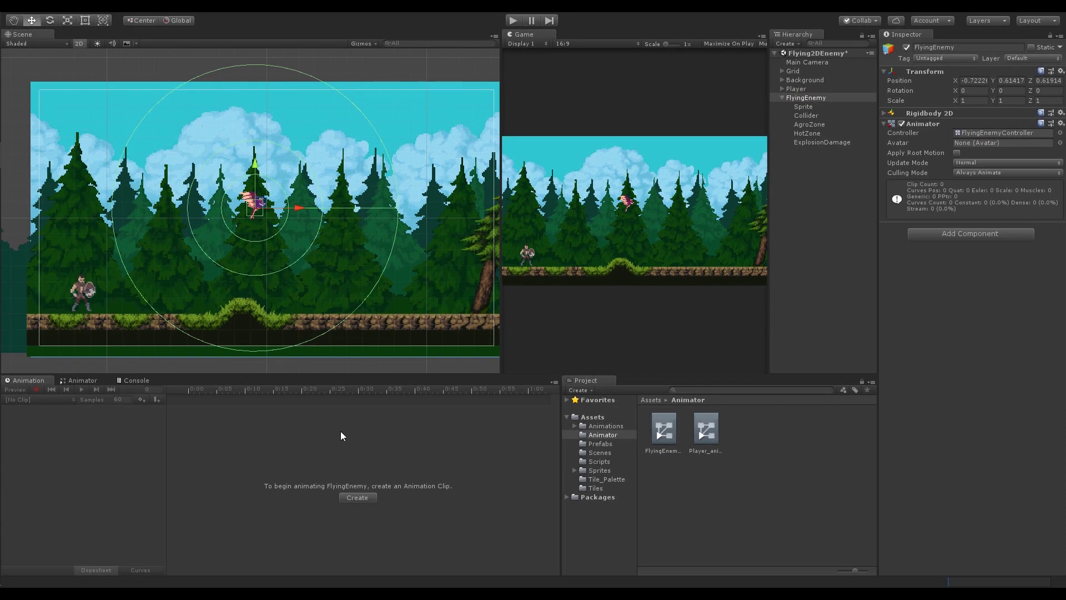
# - Save a new Idle clip inside a new FlyingEnemy_animation folder
pyautogui.click(365, 497)
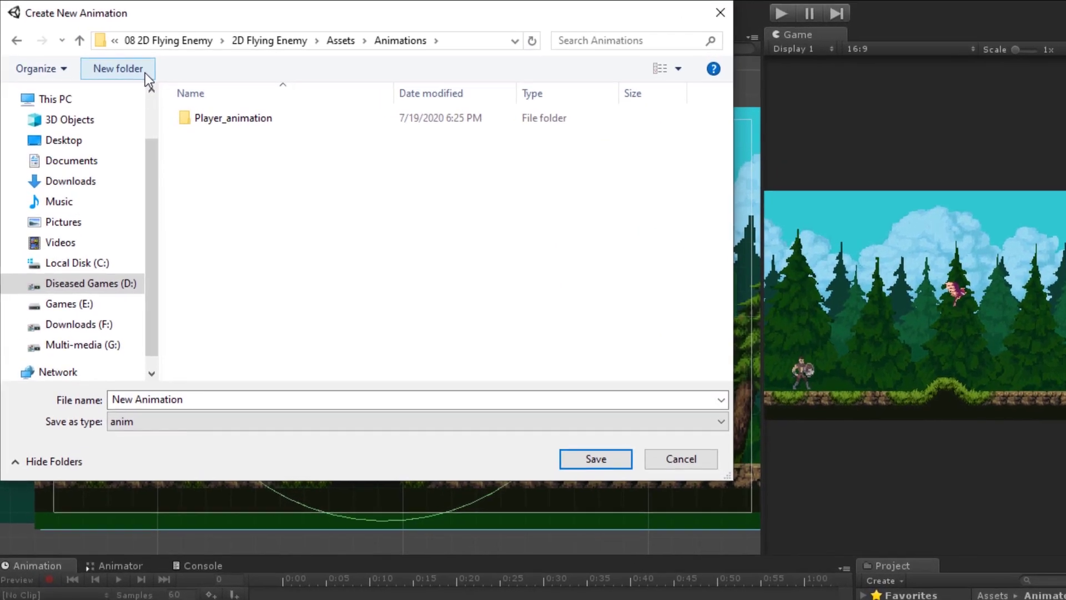
pyautogui.click(92, 57)
pyautogui.write('FlyingEnemy_animation')
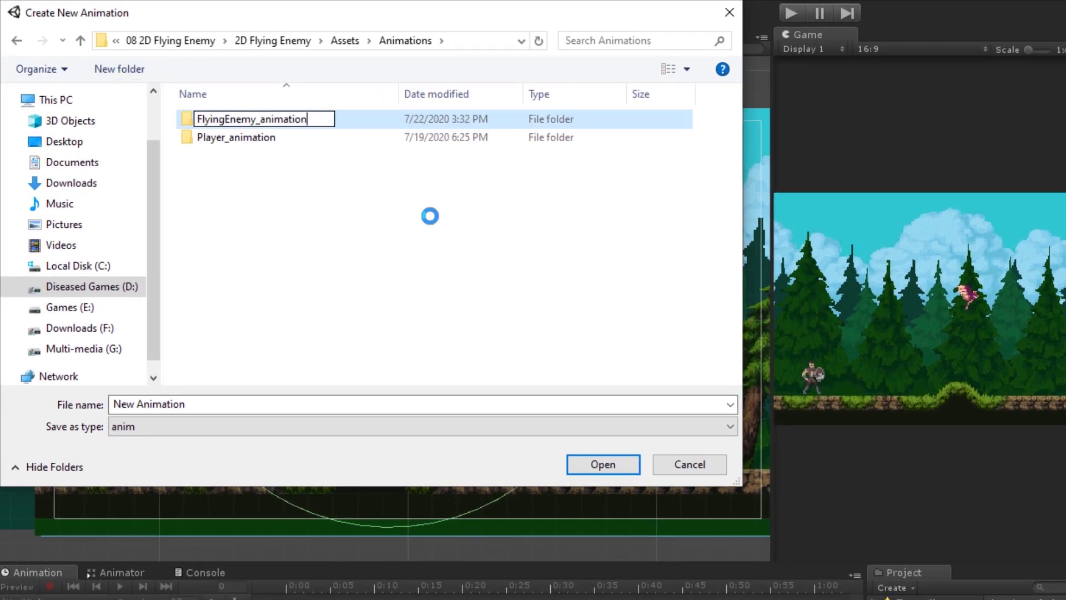
pyautogui.press('Return')
pyautogui.press('Return')
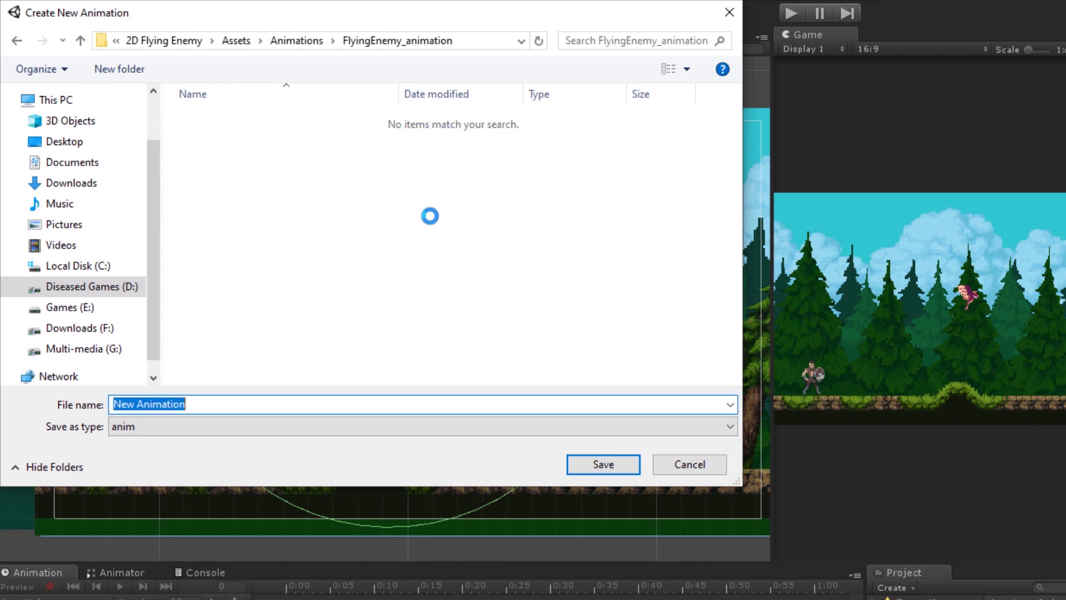
pyautogui.write('Id')
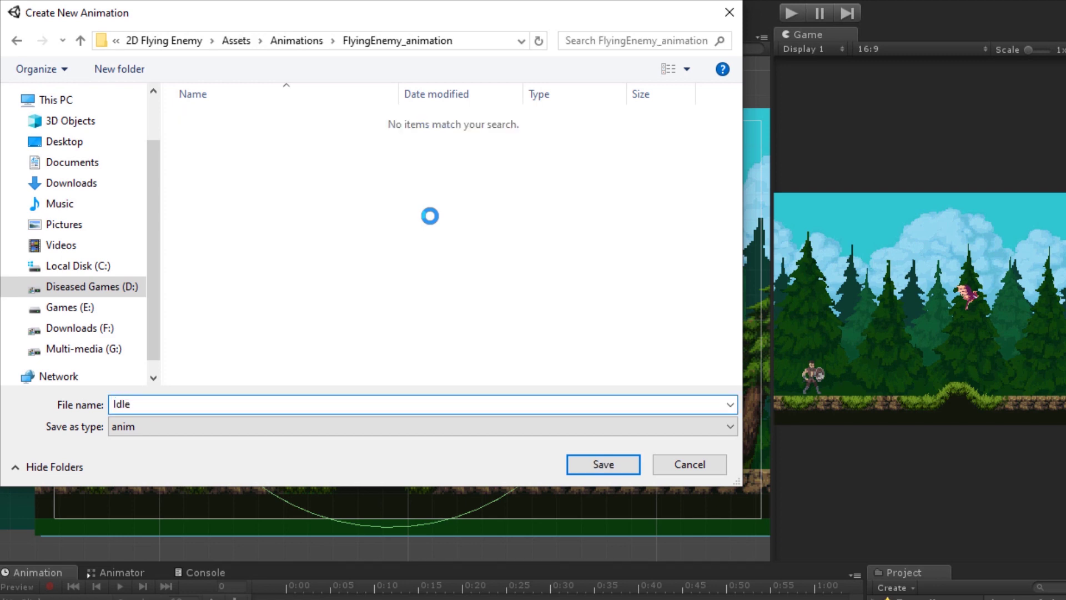
pyautogui.write('le')
pyautogui.click(600, 465)
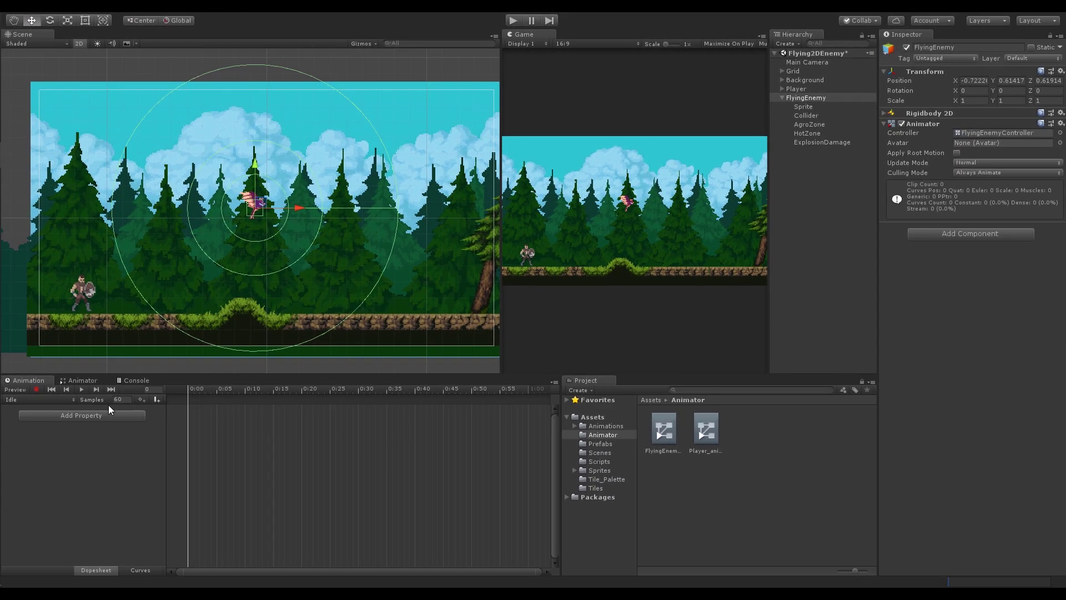
# - Create a second animation clip named Patrol
pyautogui.click(39, 399)
pyautogui.click(34, 425)
pyautogui.write('Patrol')
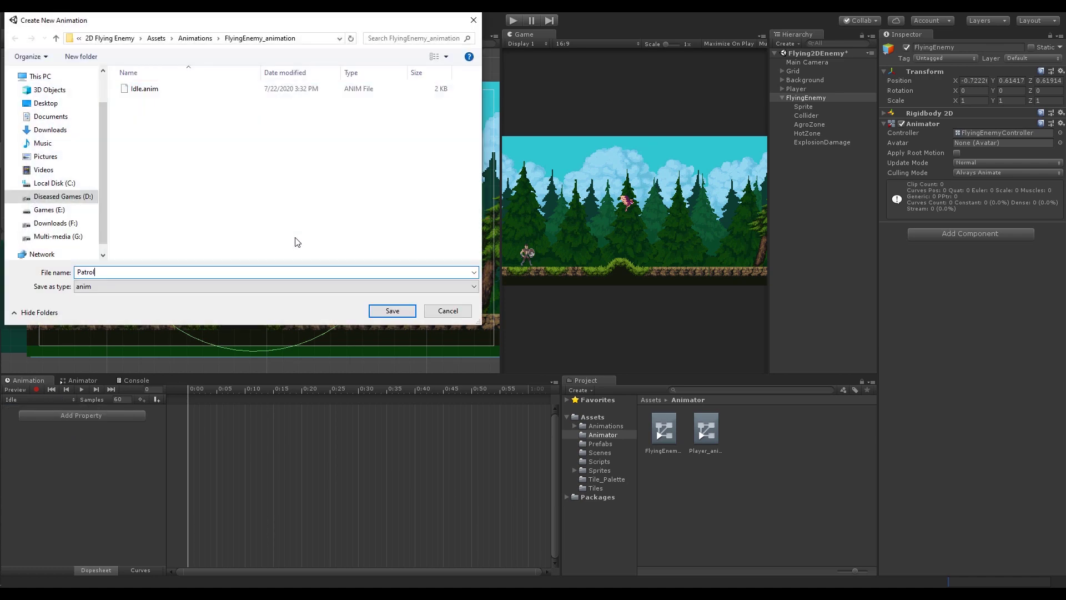
pyautogui.press('Return')
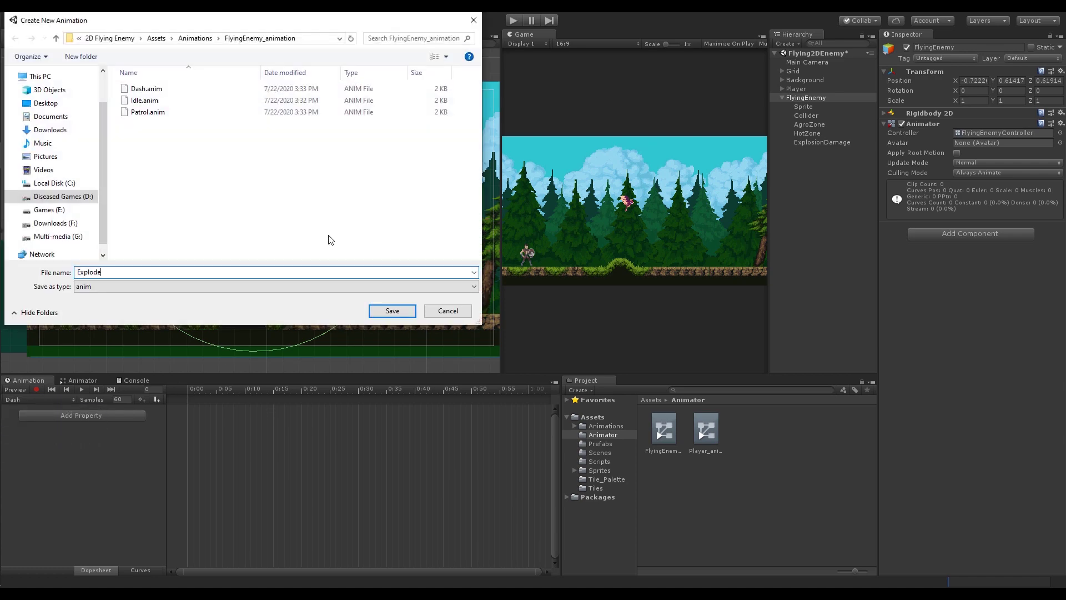
pyautogui.press('Return')
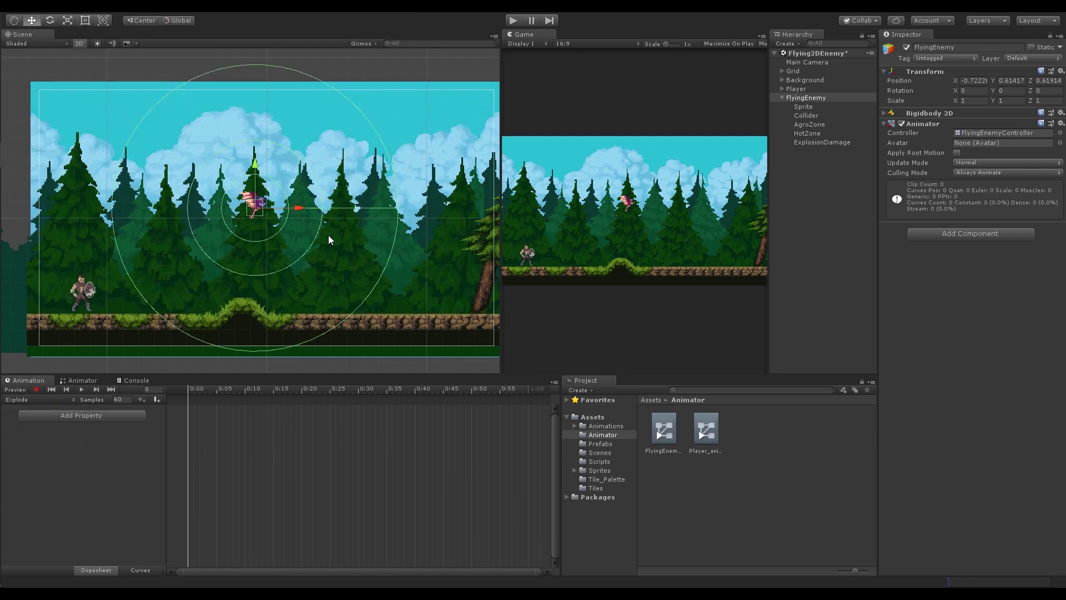
# - Switch the Animation window back to the Idle clip and show the Animator graph
pyautogui.click(43, 400)
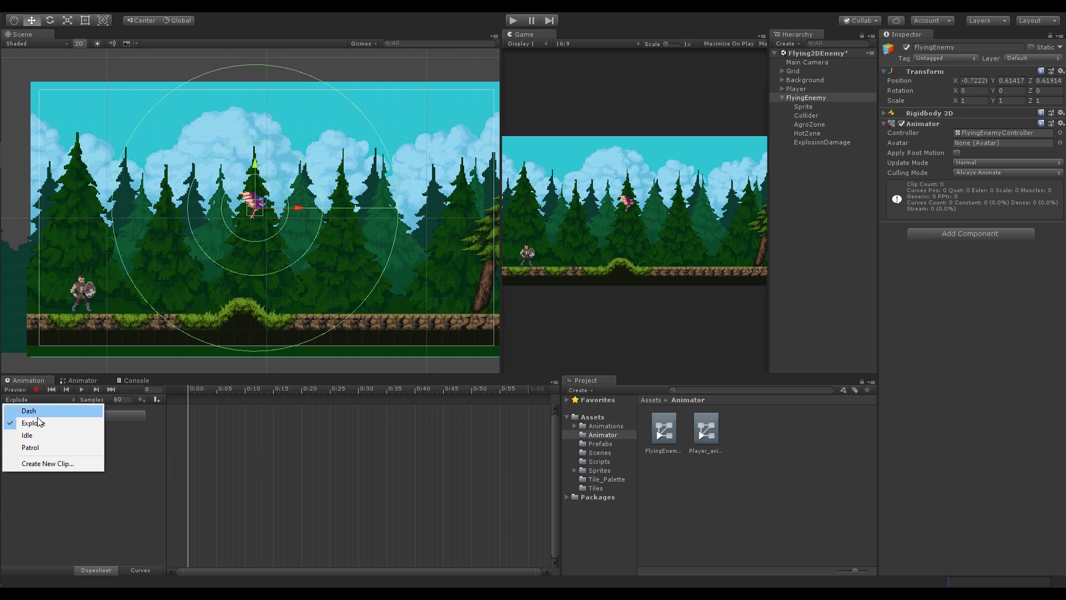
pyautogui.click(49, 440)
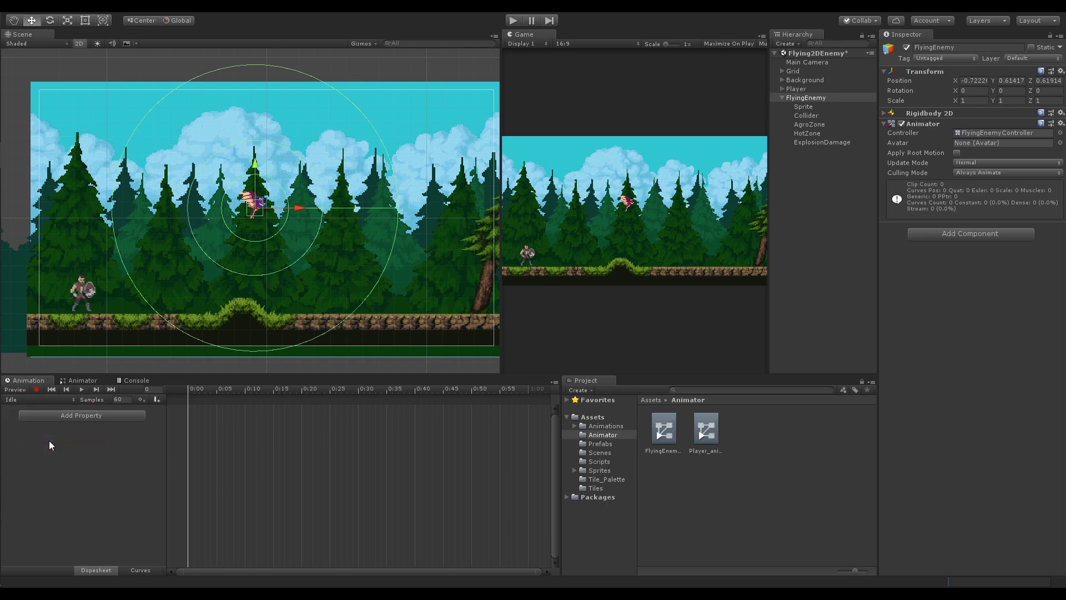
pyautogui.click(83, 380)
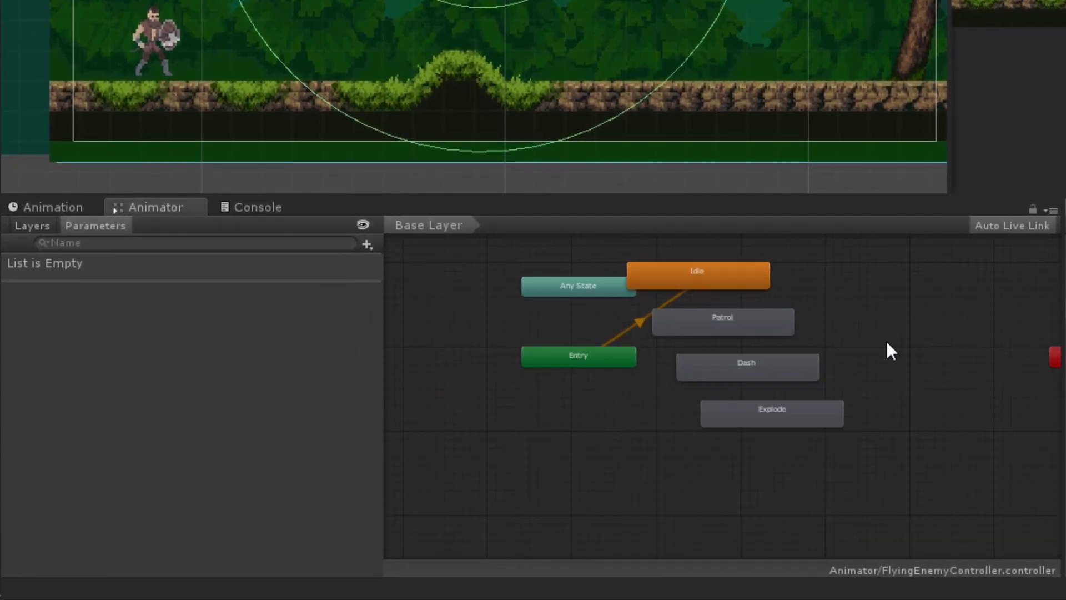
# - Arrange Idle, Patrol, Dash and Explode in a grid, with Explode below Patrol
pyautogui.moveTo(886, 341); pyautogui.dragTo(884, 390, button='middle')
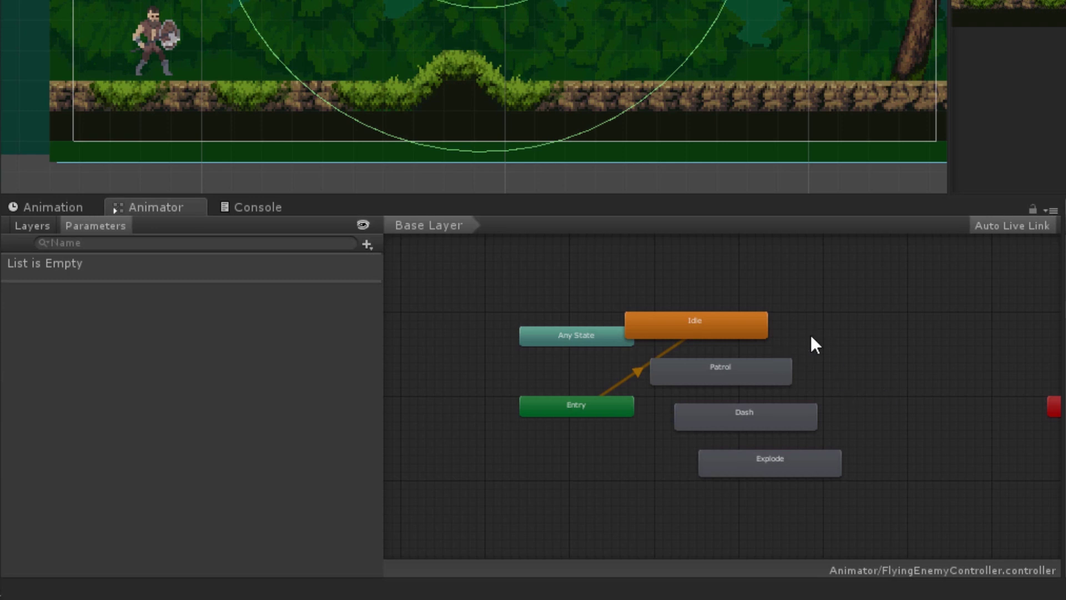
pyautogui.moveTo(815, 344); pyautogui.dragTo(666, 472)
pyautogui.moveTo(722, 371); pyautogui.dragTo(952, 284)
pyautogui.moveTo(729, 334); pyautogui.dragTo(756, 409)
pyautogui.moveTo(577, 336); pyautogui.dragTo(517, 330)
pyautogui.moveTo(576, 406); pyautogui.dragTo(516, 406)
pyautogui.moveTo(935, 286); pyautogui.dragTo(925, 405)
pyautogui.moveTo(977, 333); pyautogui.dragTo(724, 488)
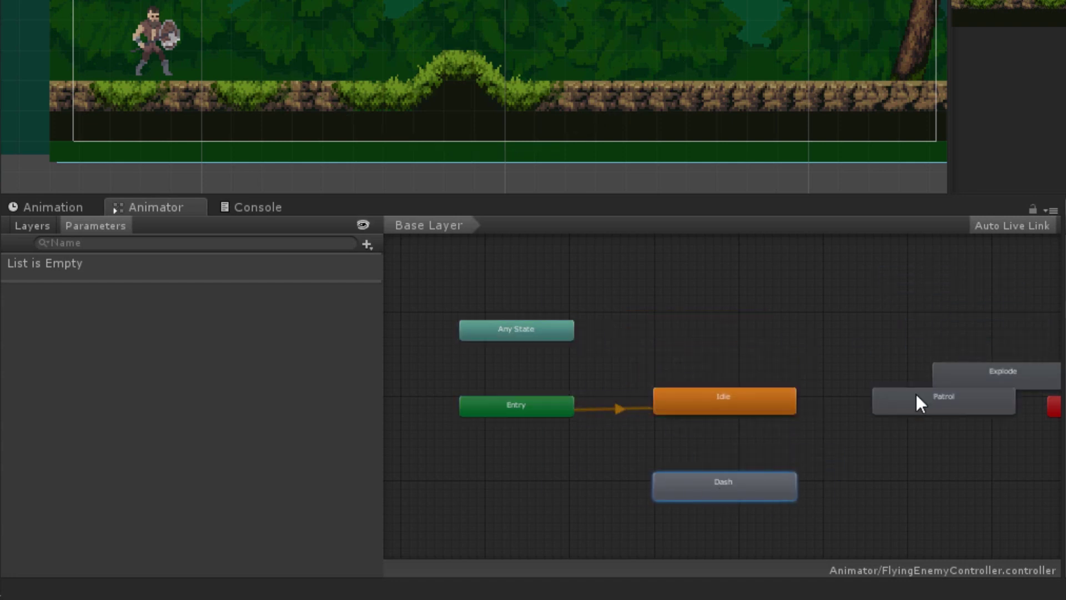
pyautogui.moveTo(978, 373); pyautogui.dragTo(916, 483)
pyautogui.scroll(4, 888, 439)
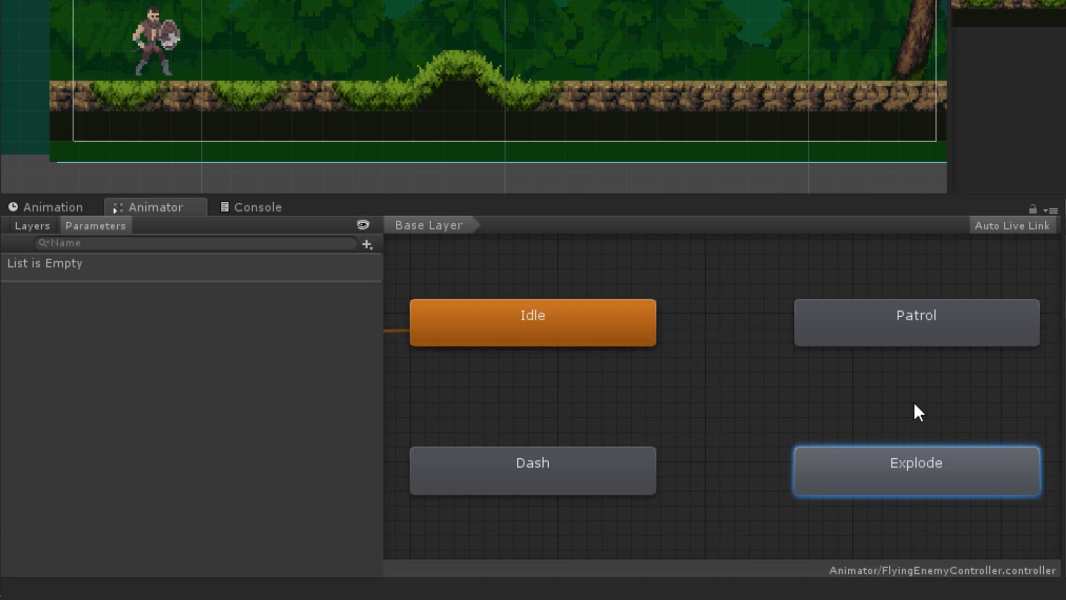
# - Make two-way transitions between Idle and Patrol and between Idle and Dash
pyautogui.rightClick(587, 319)
pyautogui.click(639, 333)
pyautogui.click(894, 332)
pyautogui.rightClick(872, 328)
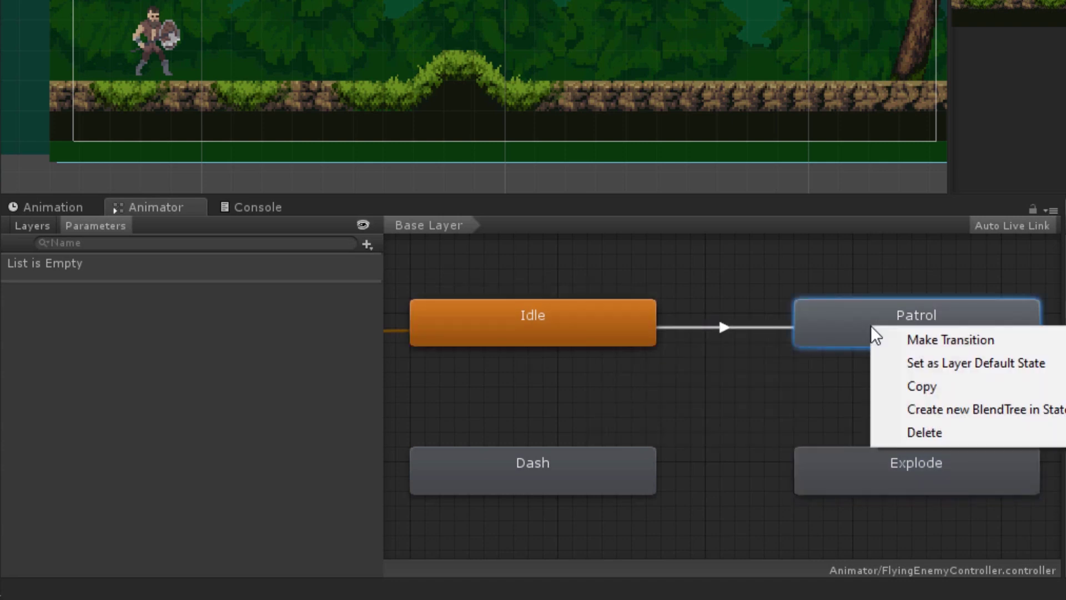
pyautogui.click(951, 339)
pyautogui.click(587, 322)
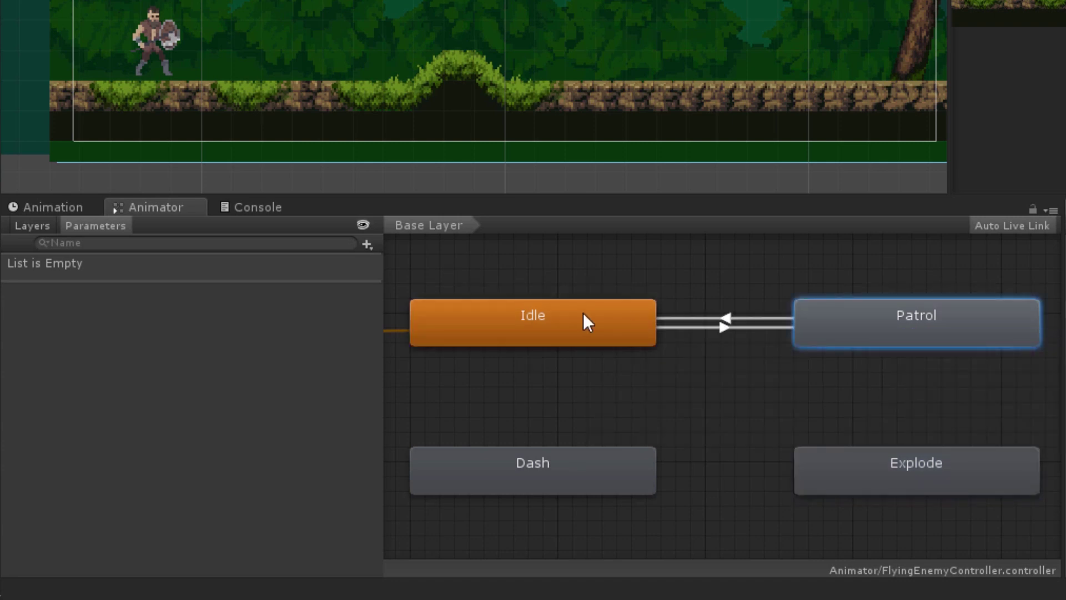
pyautogui.rightClick(583, 314)
pyautogui.click(598, 326)
pyautogui.click(514, 469)
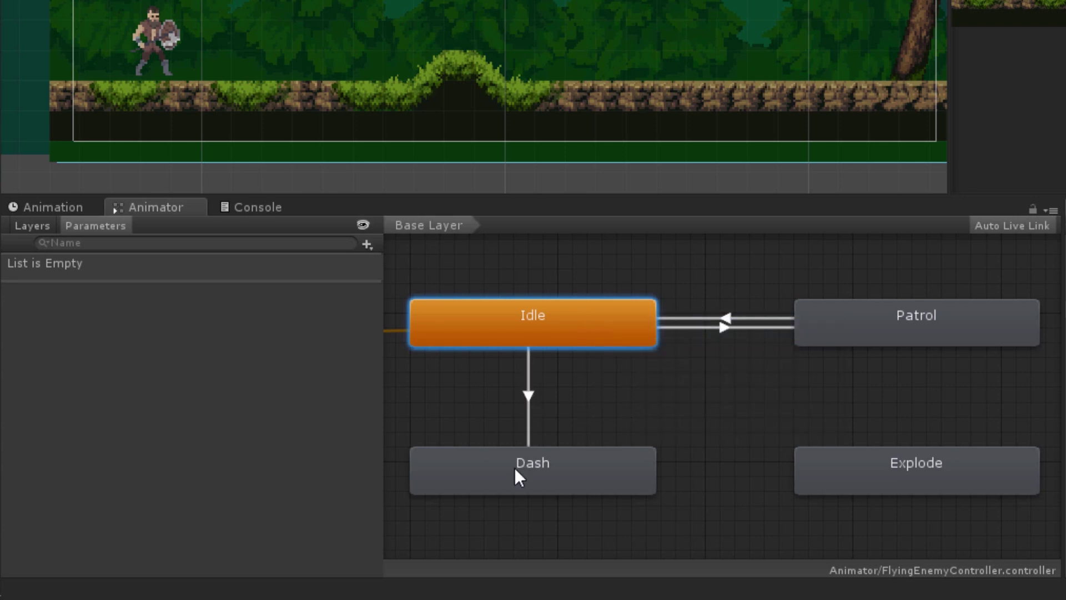
pyautogui.rightClick(584, 459)
pyautogui.click(594, 467)
pyautogui.click(556, 322)
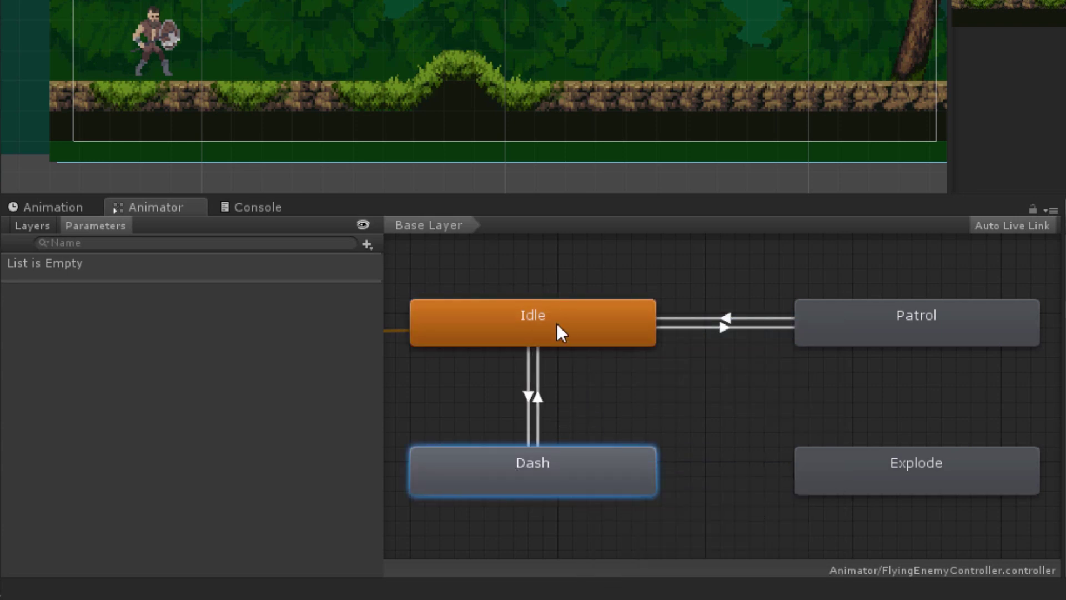
# - Add transitions from Patrol to Dash and from Dash to Explode
pyautogui.rightClick(898, 322)
pyautogui.click(906, 334)
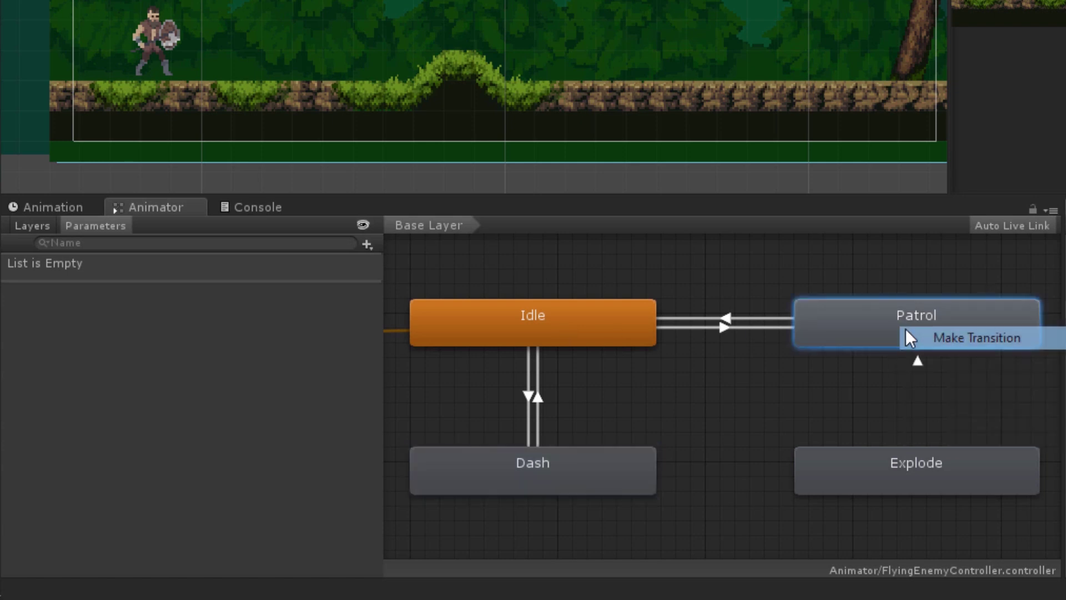
pyautogui.click(585, 477)
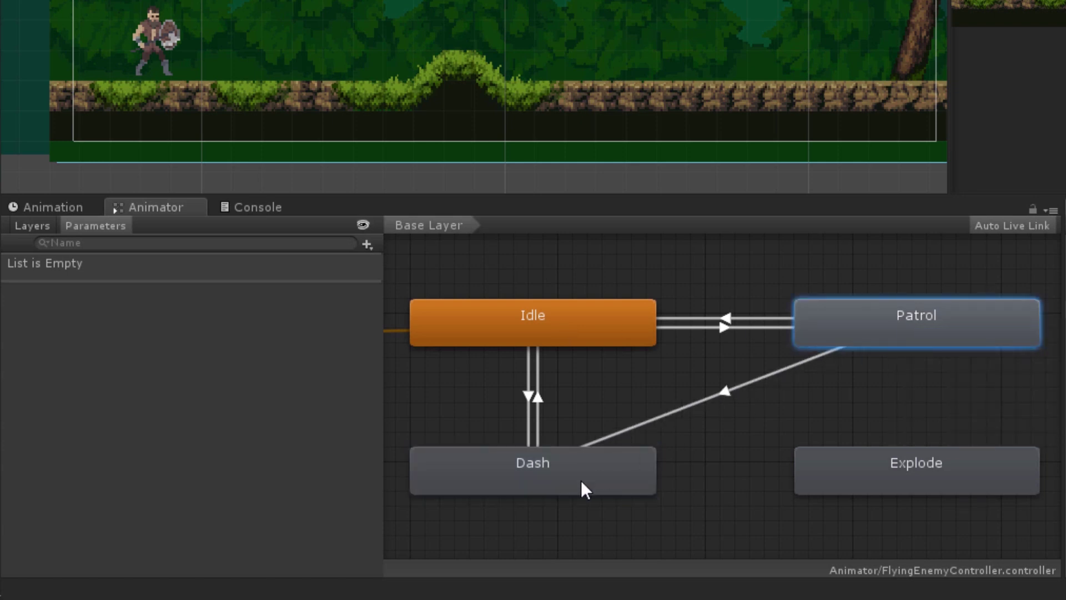
pyautogui.rightClick(617, 463)
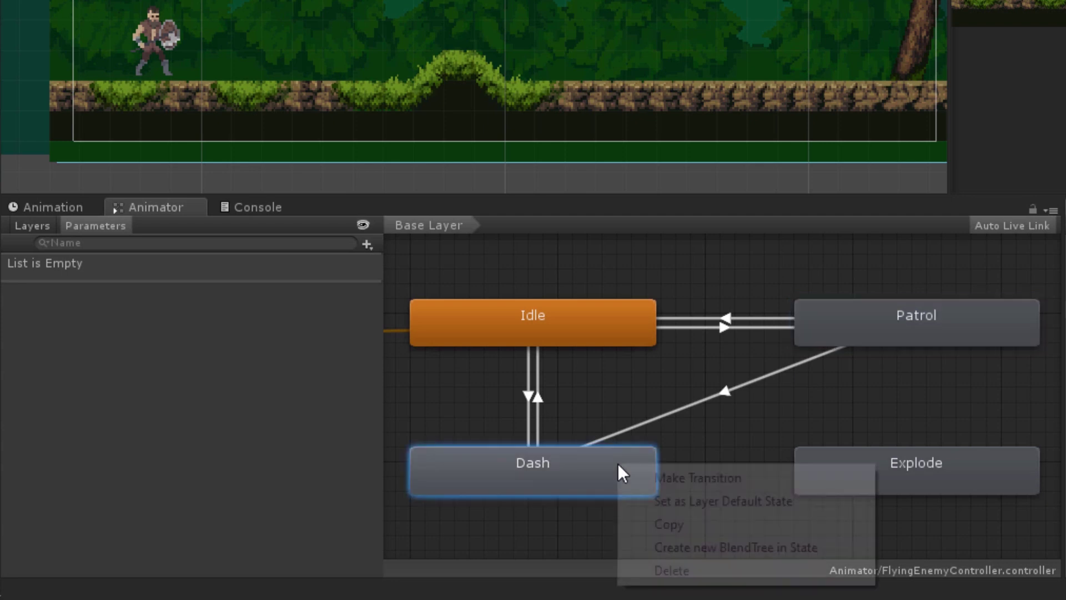
pyautogui.click(630, 475)
pyautogui.click(847, 461)
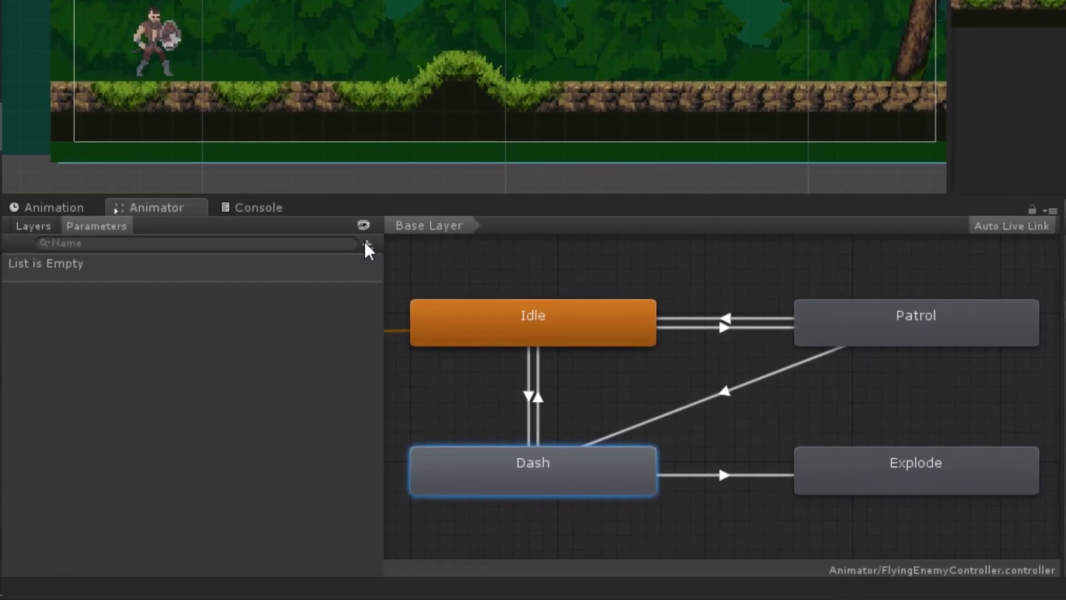
# - Add four trigger parameters to the controller, naming the first one Idle
pyautogui.click(367, 244)
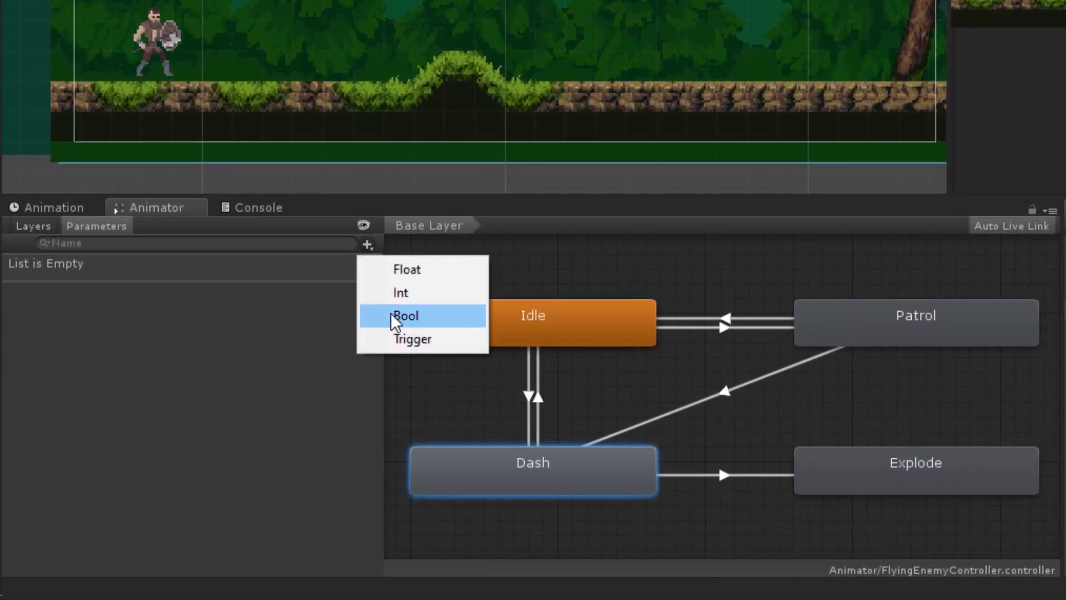
pyautogui.click(403, 342)
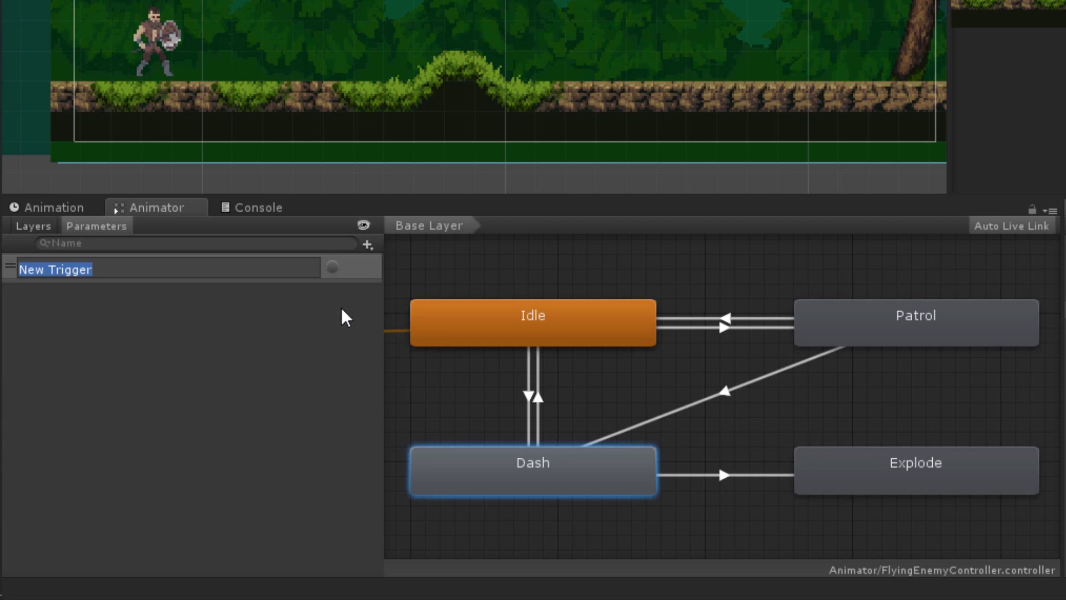
pyautogui.write('Idle')
pyautogui.click(367, 244)
pyautogui.click(403, 342)
pyautogui.click(367, 244)
pyautogui.click(388, 328)
pyautogui.click(367, 244)
pyautogui.click(387, 328)
pyautogui.click(87, 297)
# - Rename the other three triggers Patrolling, Dash and Explode
pyautogui.click(87, 295)
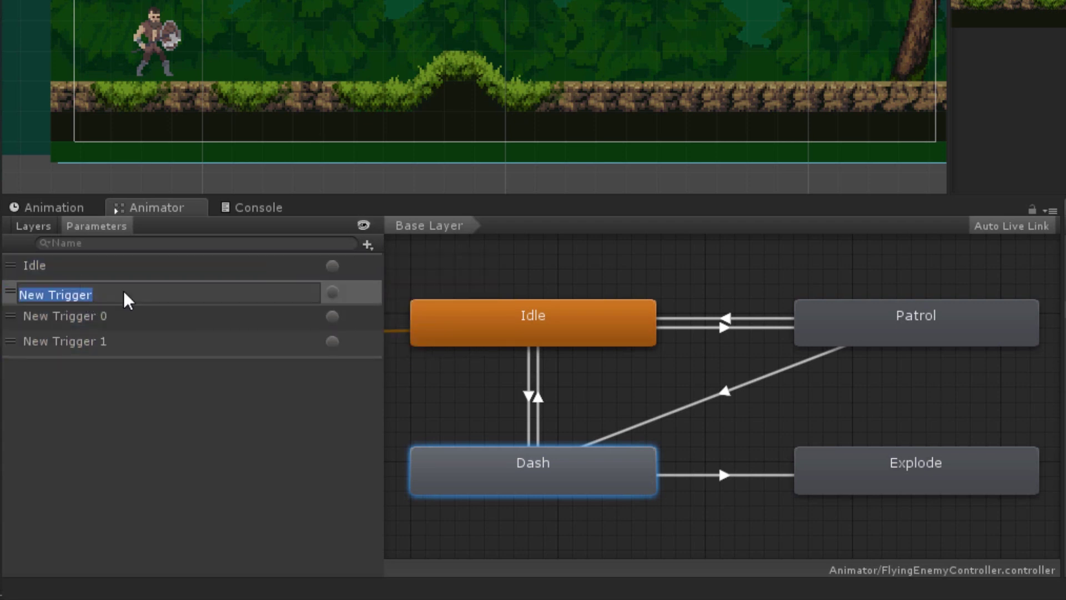
pyautogui.write('Patrolling')
pyautogui.press('Return')
pyautogui.doubleClick(109, 314)
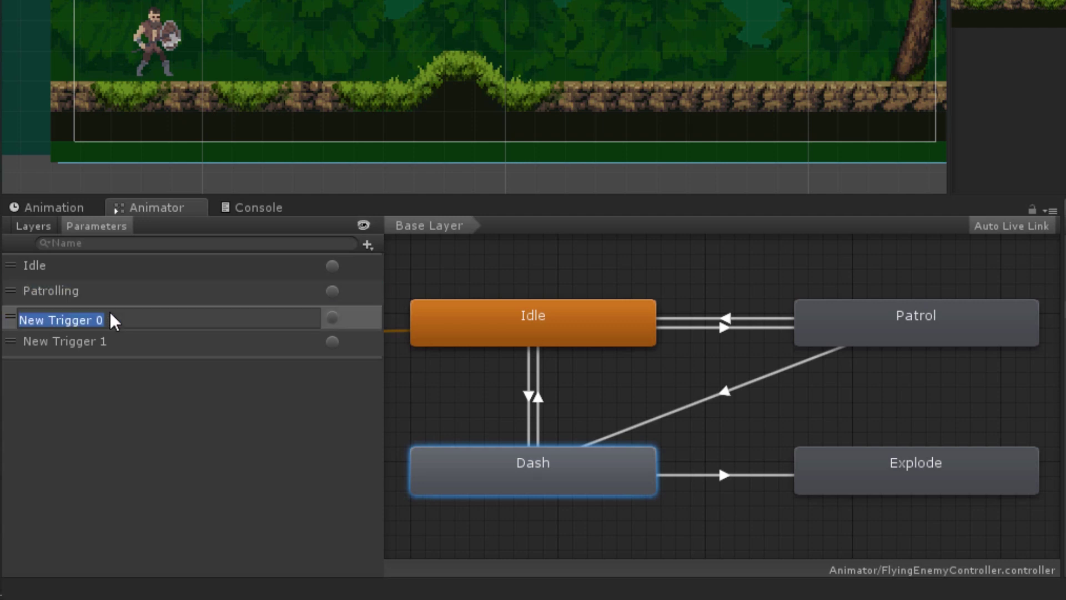
pyautogui.write('Dash')
pyautogui.press('Return')
pyautogui.doubleClick(123, 341)
pyautogui.write('Explode')
pyautogui.press('Return')
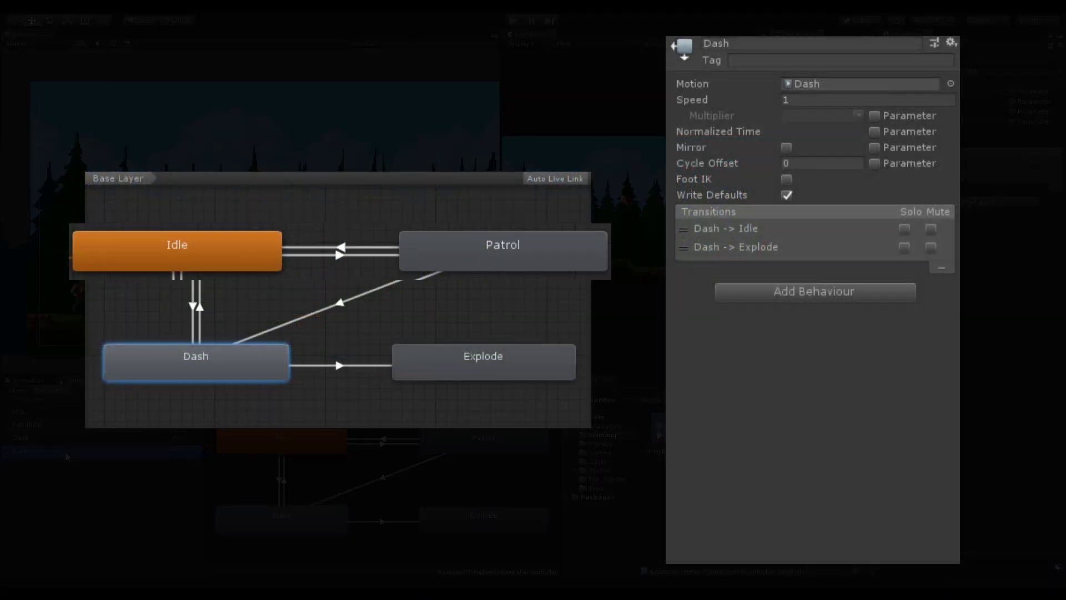
# - Make Idle→Patrol instant with no exit time, conditioned on the Patrolling trigger
pyautogui.click(333, 256)
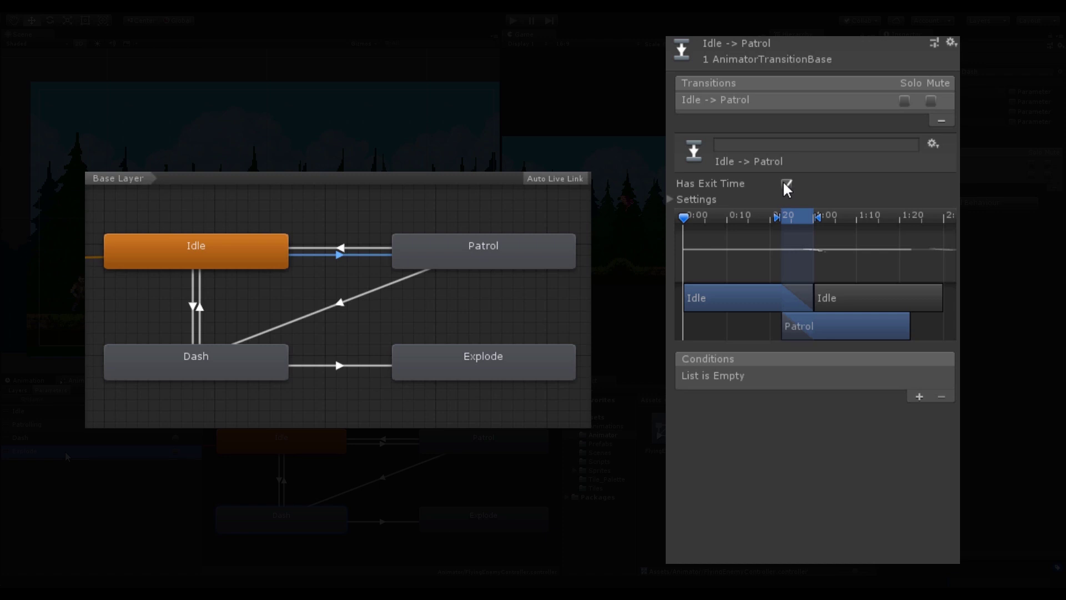
pyautogui.click(786, 184)
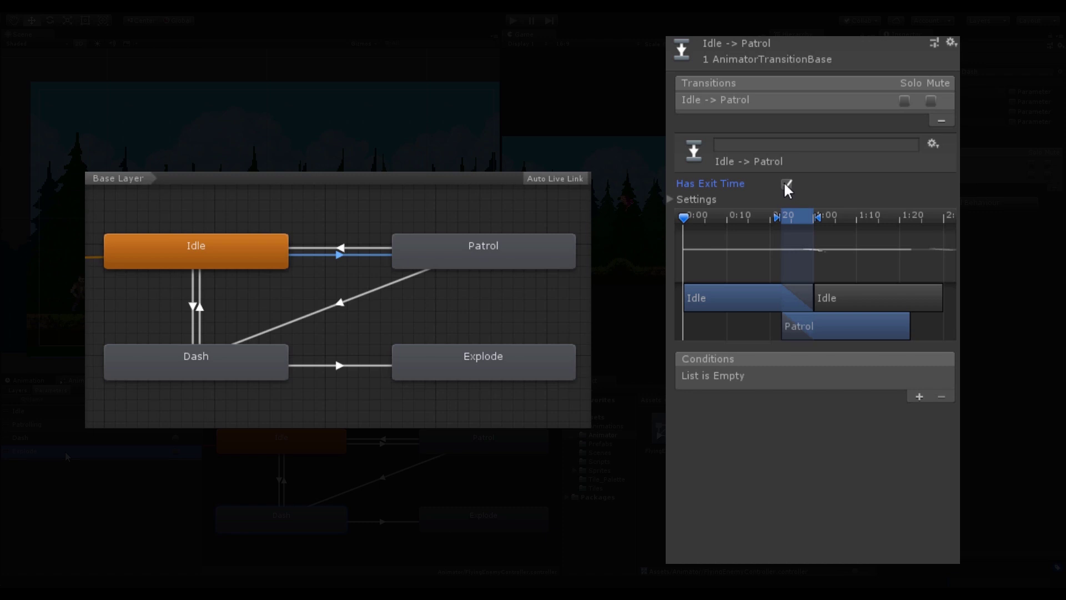
pyautogui.click(671, 200)
pyautogui.click(802, 249)
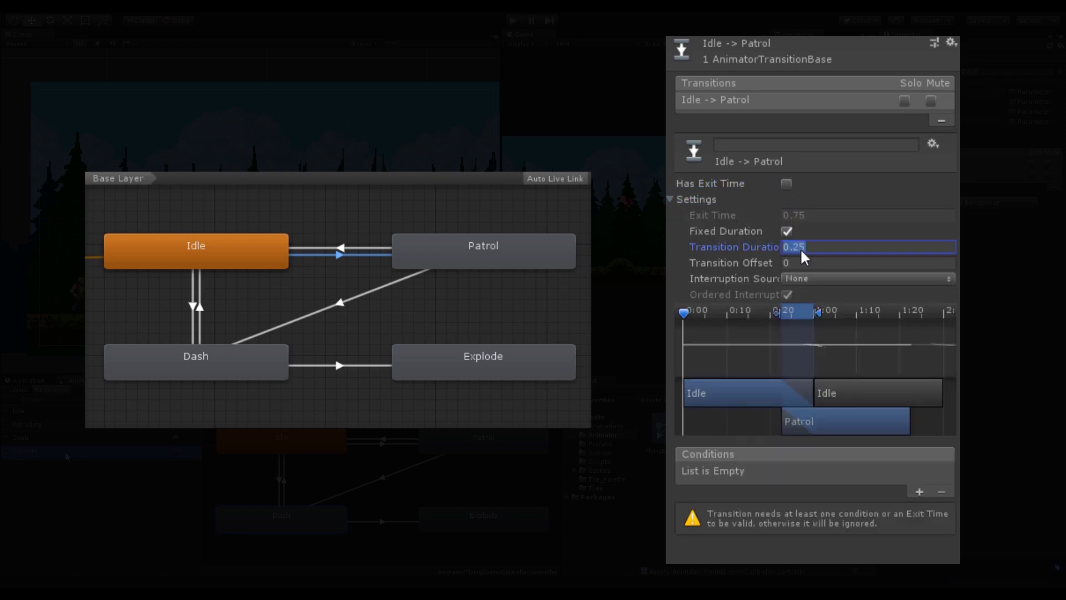
pyautogui.write('0')
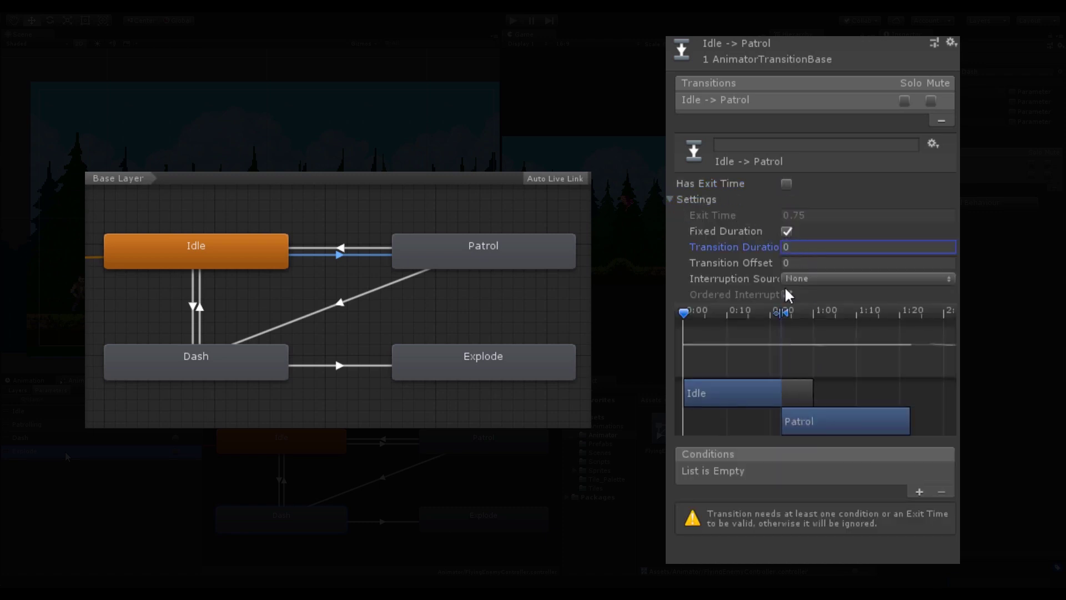
pyautogui.click(672, 199)
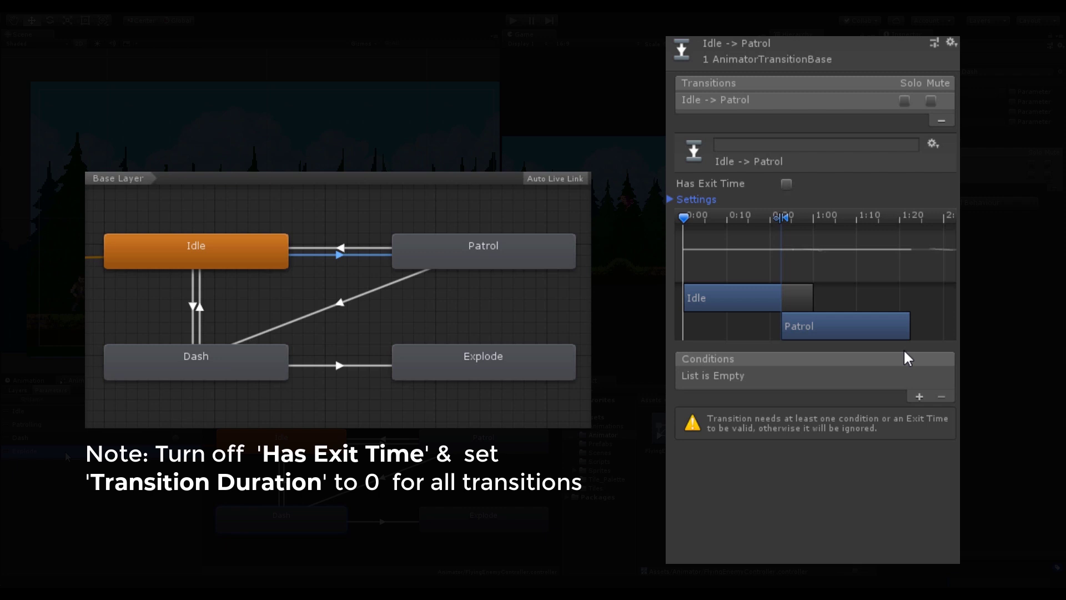
pyautogui.click(919, 396)
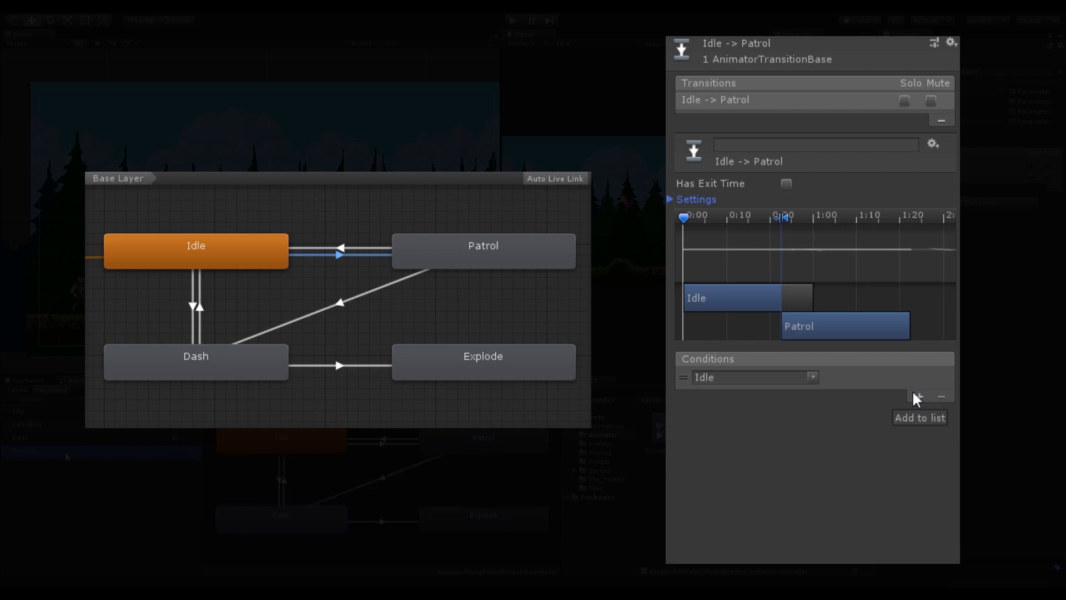
pyautogui.click(812, 379)
pyautogui.click(830, 413)
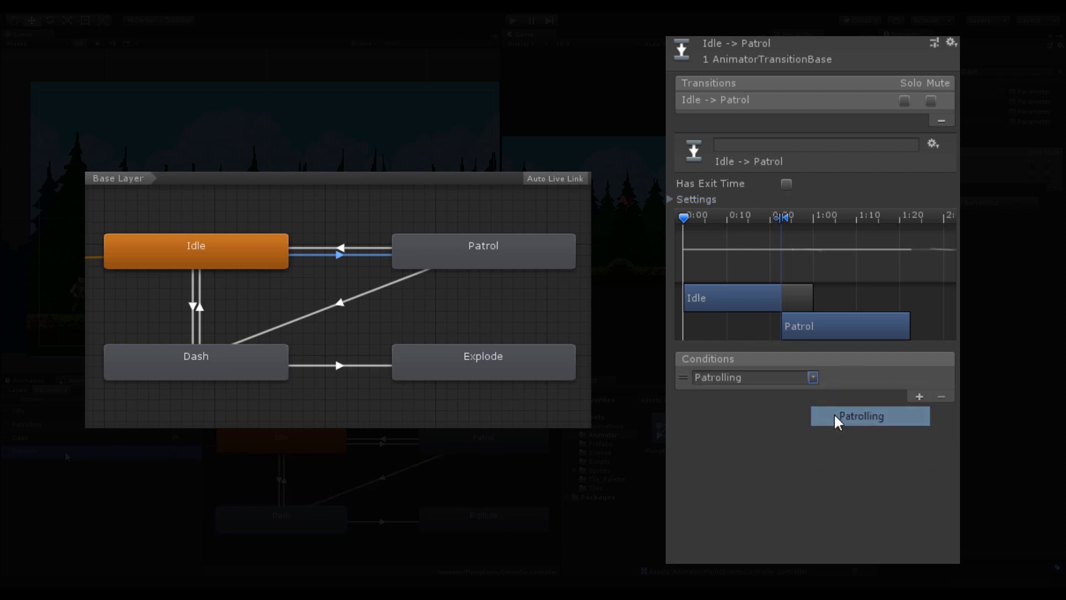
# - Make Patrol→Idle instant with no exit time, conditioned on the Idle trigger
pyautogui.click(344, 248)
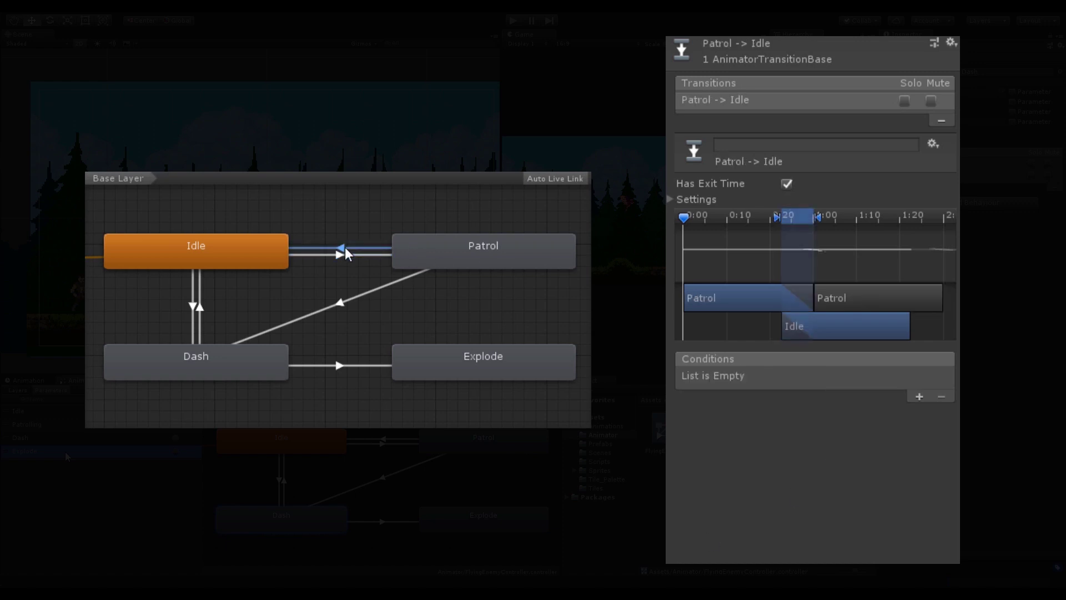
pyautogui.click(786, 183)
pyautogui.click(670, 199)
pyautogui.click(793, 247)
pyautogui.write('0')
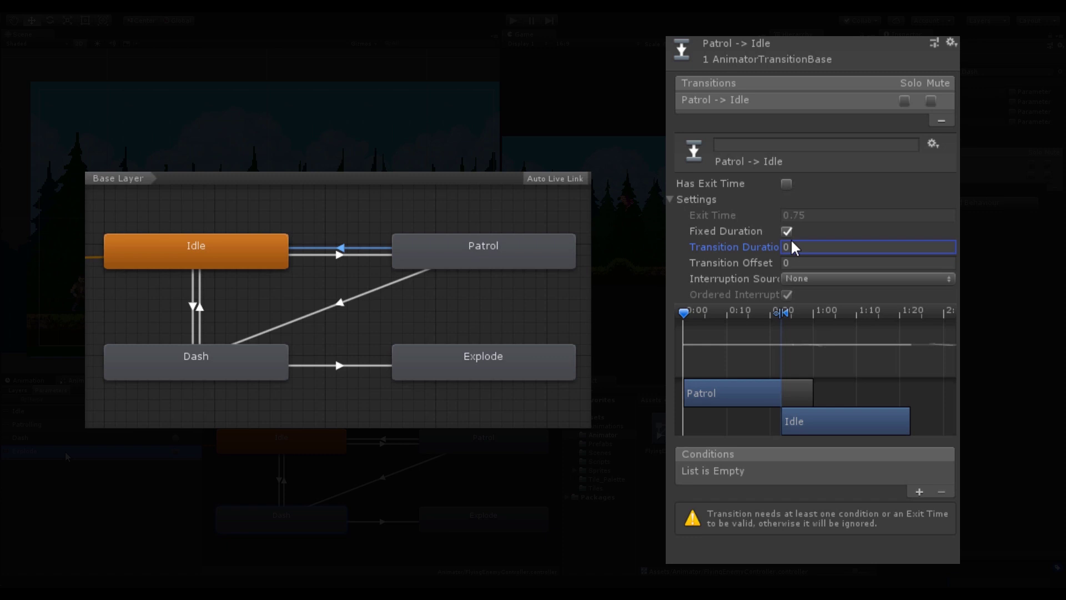
pyautogui.click(920, 491)
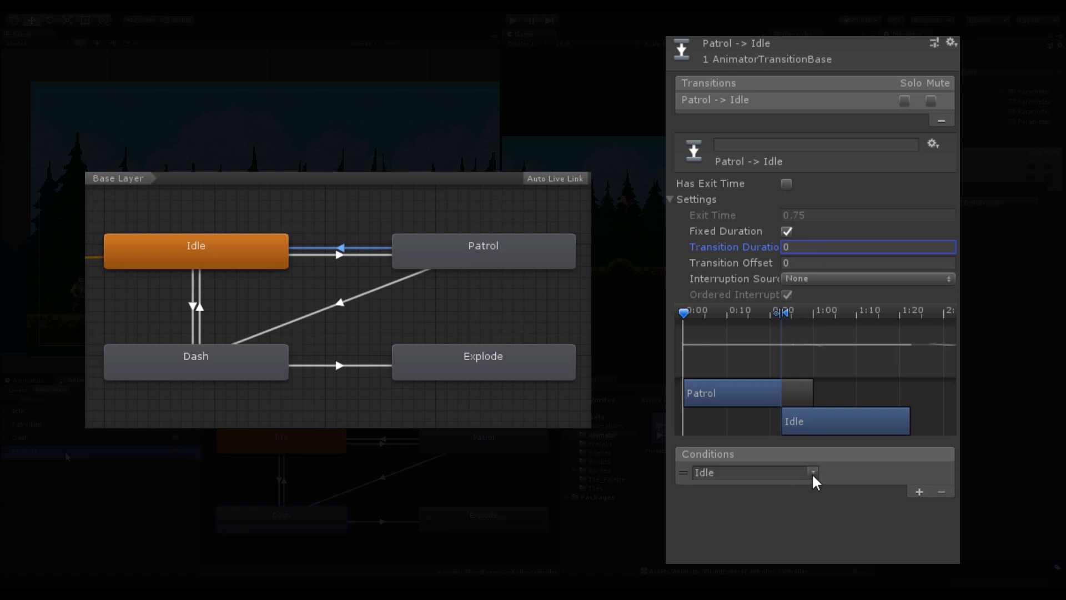
pyautogui.click(813, 472)
pyautogui.click(847, 490)
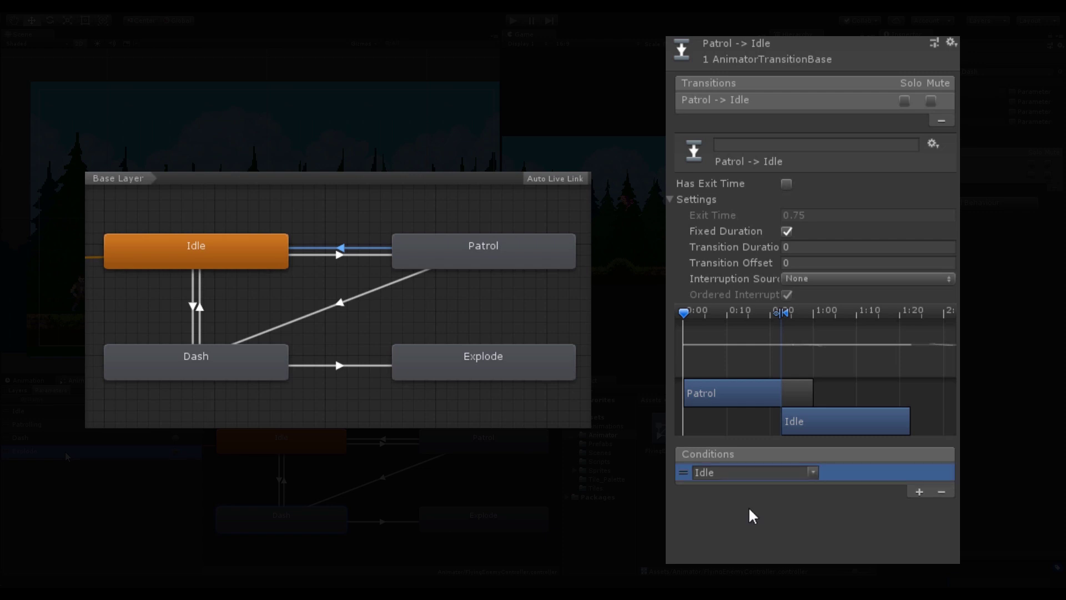
pyautogui.click(193, 307)
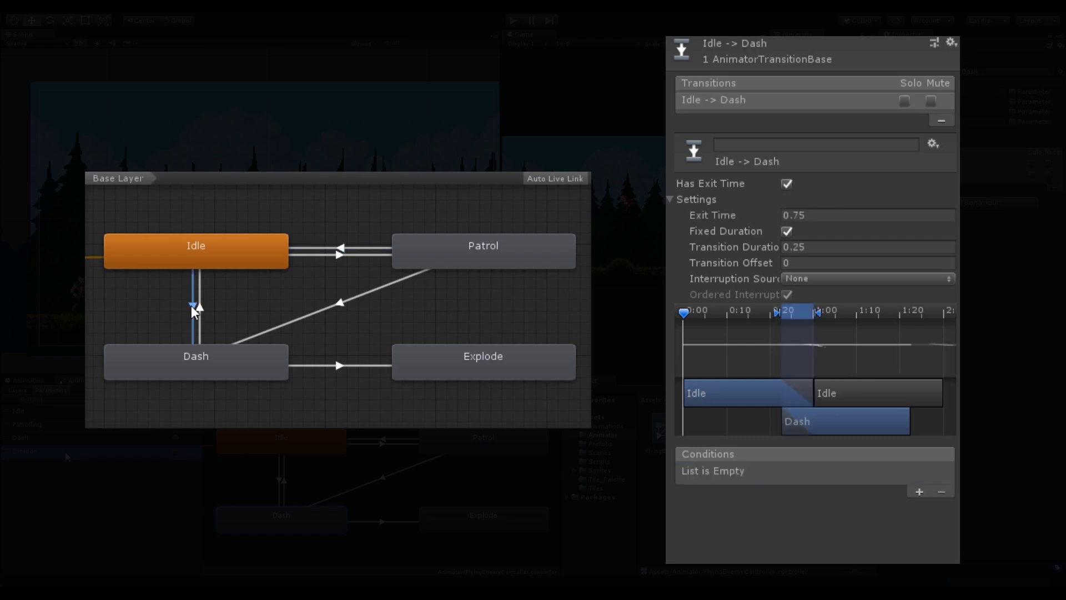
# - Set Idle→Dash to no exit time, 0 duration, conditioned on Dash
pyautogui.click(786, 183)
pyautogui.click(788, 245)
pyautogui.write('0')
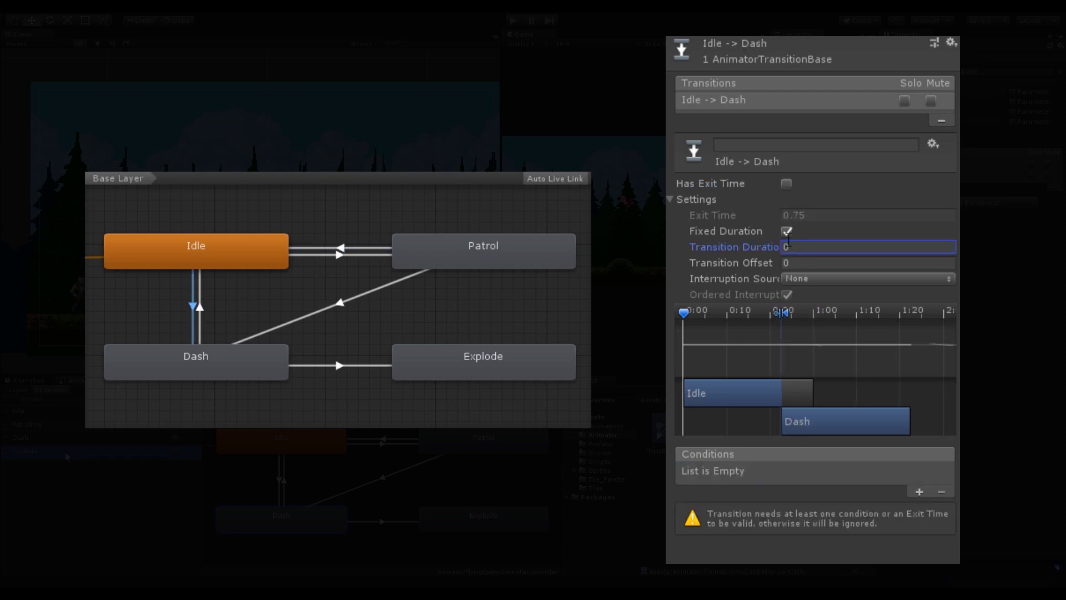
pyautogui.click(919, 491)
pyautogui.click(813, 472)
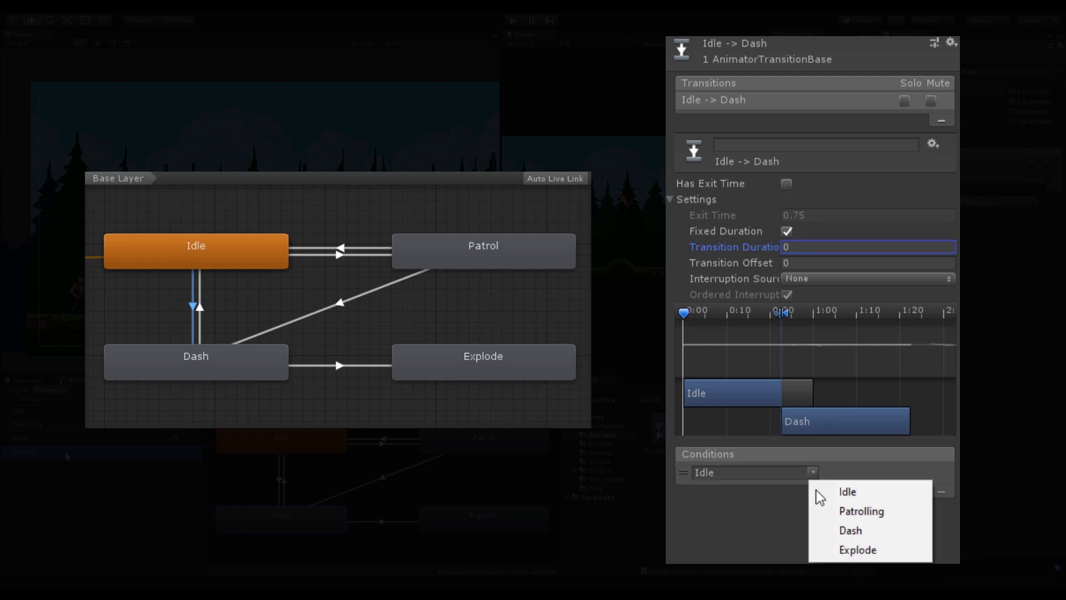
pyautogui.click(843, 531)
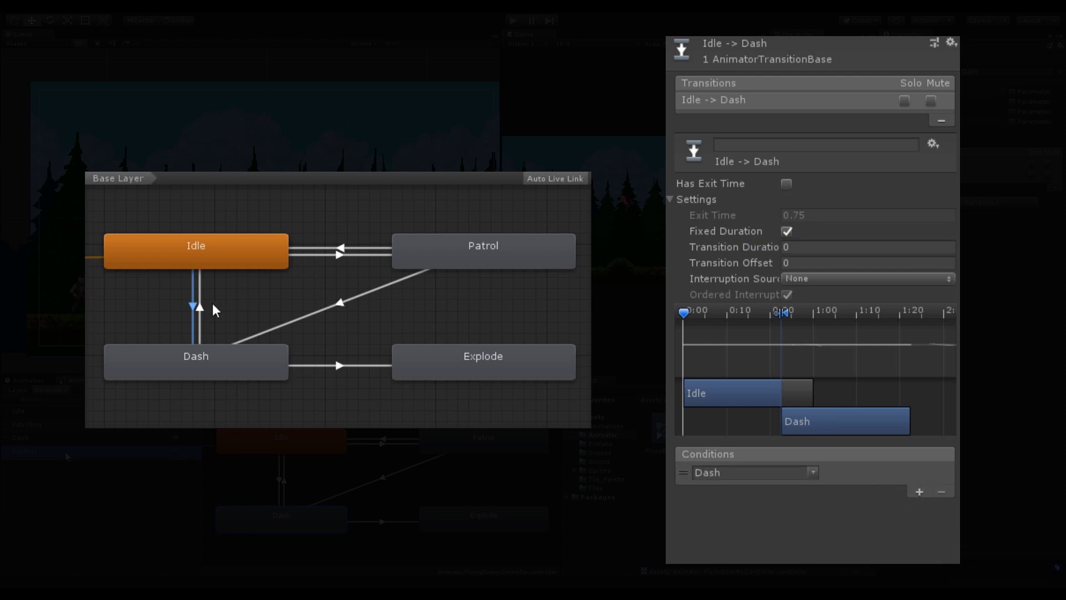
# - Set Dash→Idle to no exit time, 0 duration, conditioned on Idle
pyautogui.click(200, 310)
pyautogui.click(787, 183)
pyautogui.click(788, 246)
pyautogui.write('0')
pyautogui.click(919, 491)
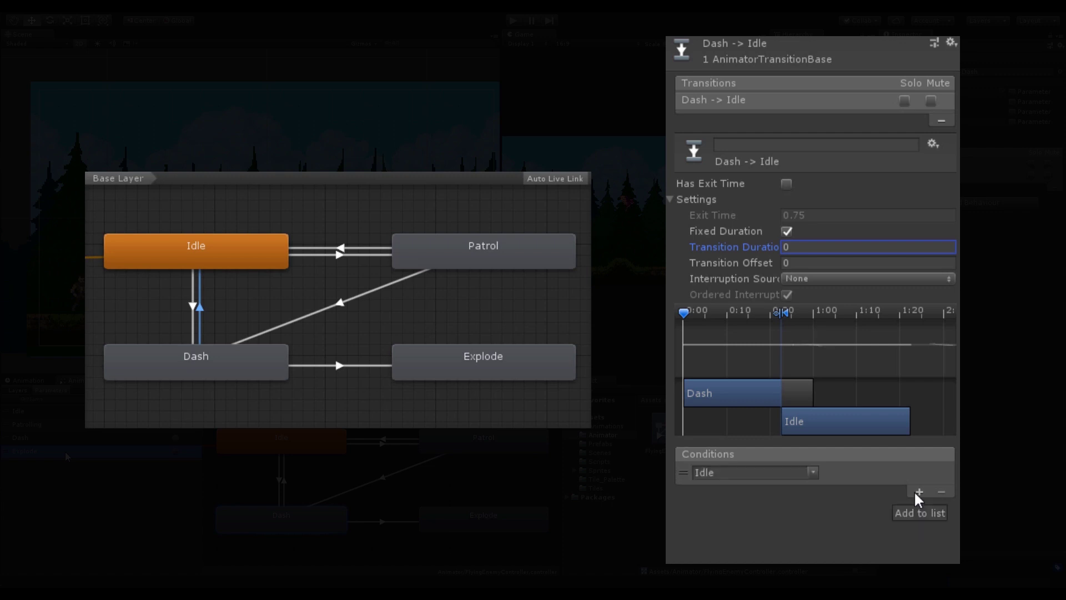
pyautogui.click(813, 474)
pyautogui.click(875, 503)
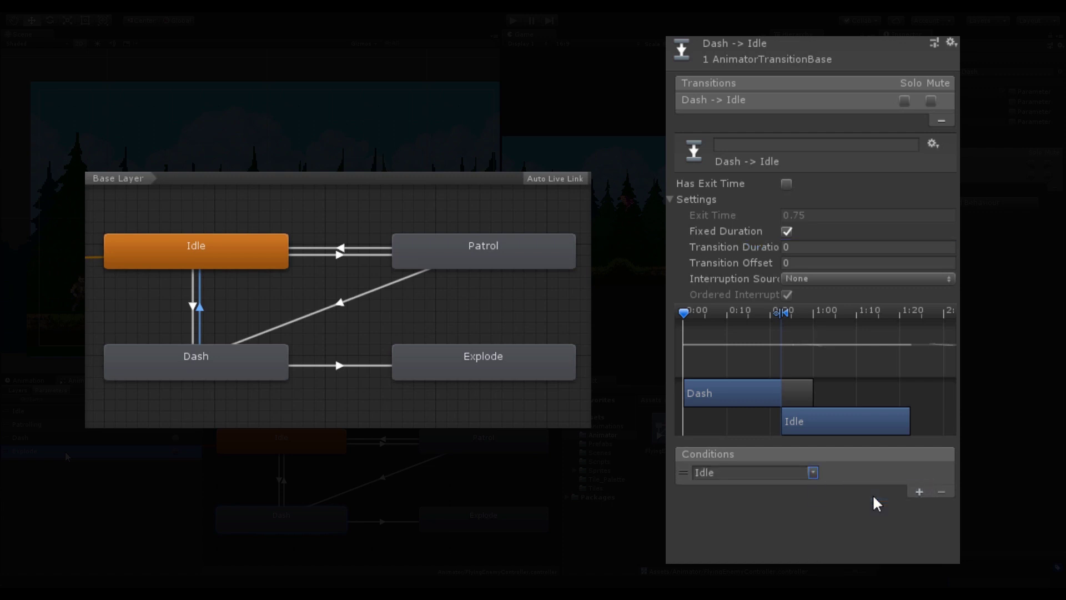
# - Set Dash→Explode to no exit time, 0 duration, conditioned on Explode
pyautogui.click(339, 365)
pyautogui.click(787, 183)
pyautogui.click(799, 247)
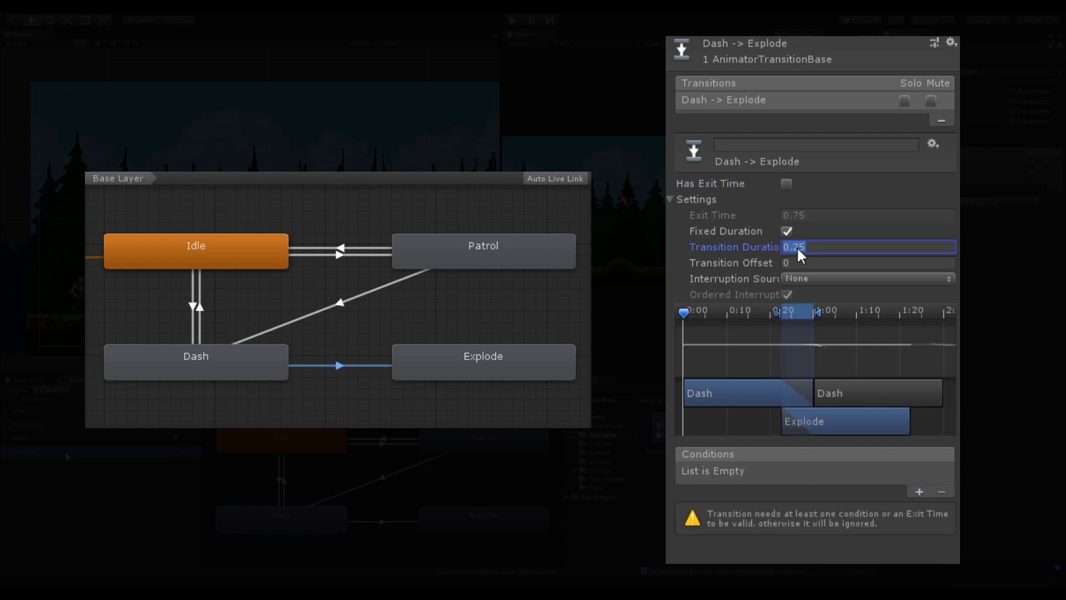
pyautogui.write('0')
pyautogui.click(920, 491)
pyautogui.click(813, 473)
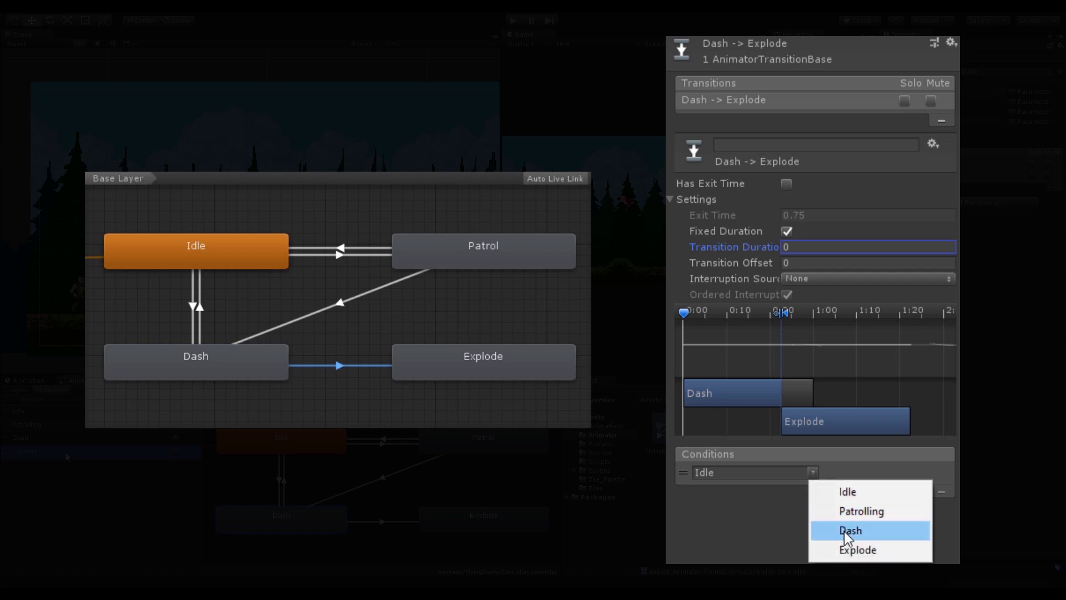
pyautogui.click(855, 549)
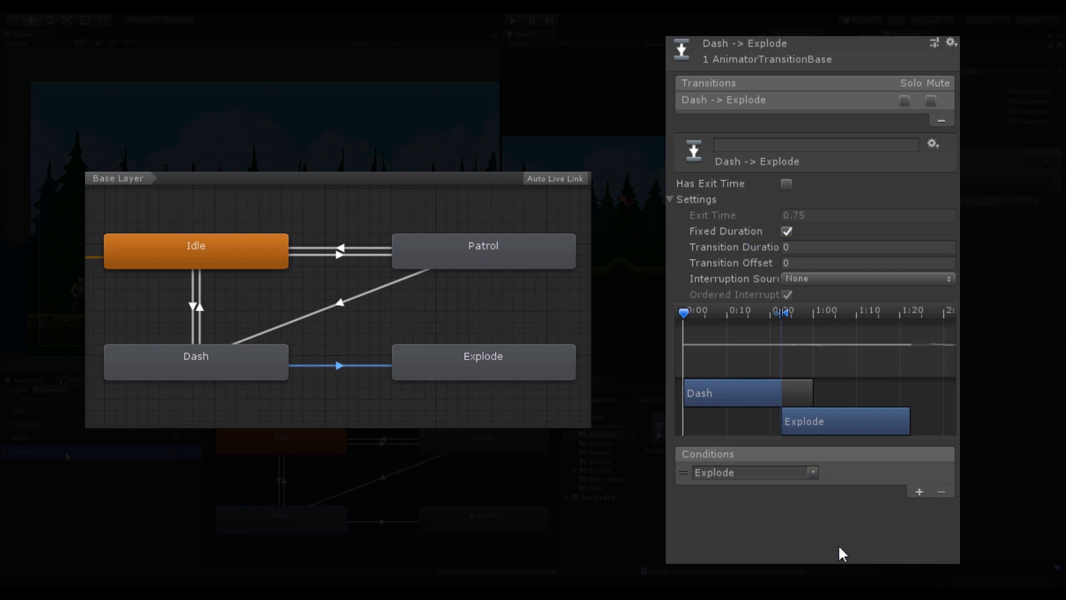
# - Set Patrol→Dash to no exit time, 0 duration, conditioned on Dash
pyautogui.click(343, 300)
pyautogui.click(786, 184)
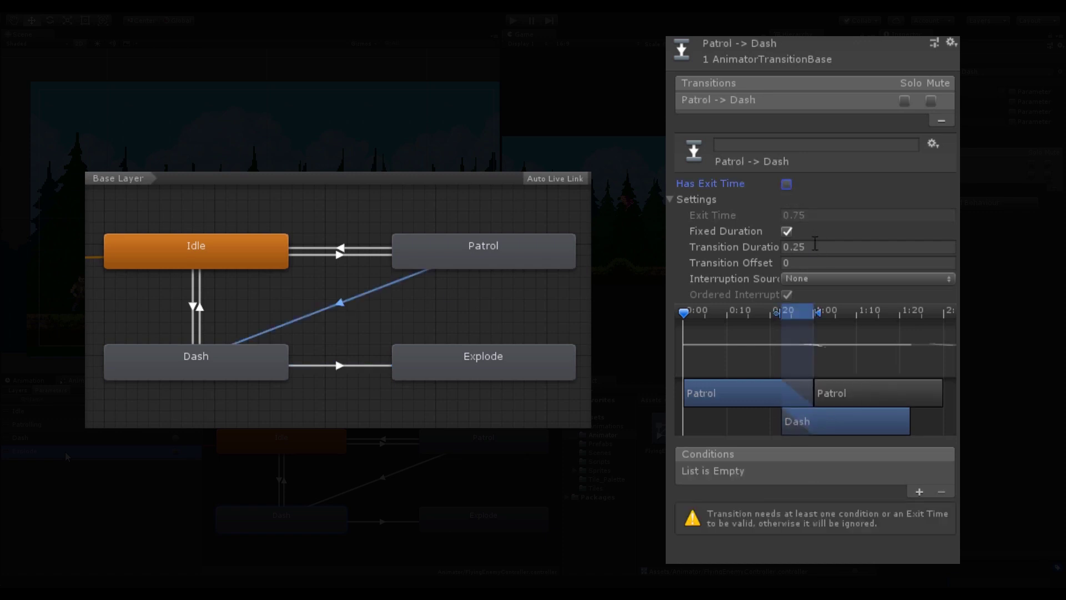
pyautogui.doubleClick(815, 246)
pyautogui.write('0')
pyautogui.click(920, 491)
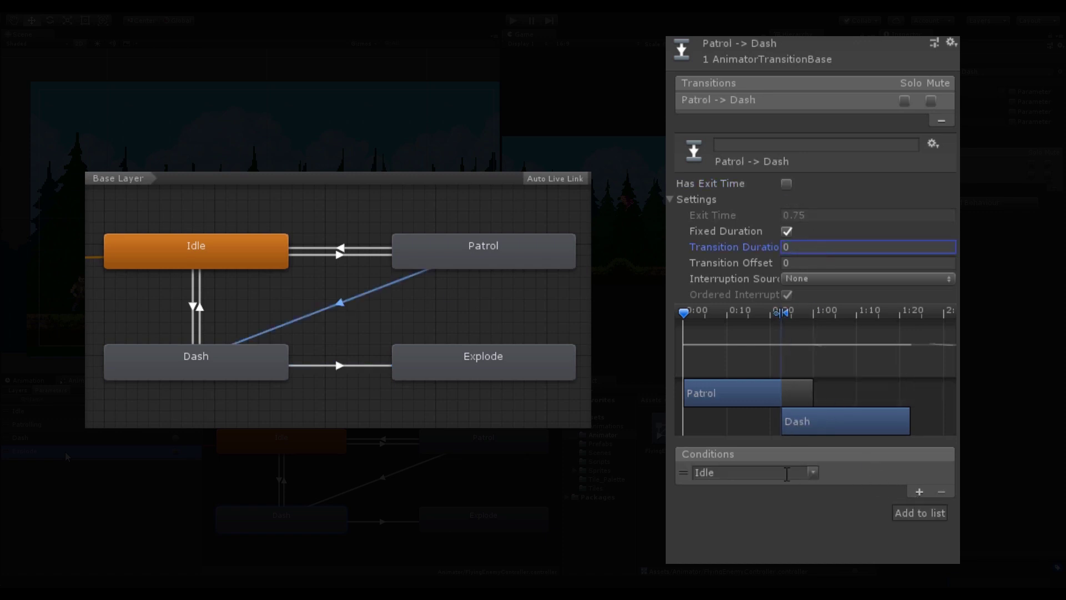
pyautogui.click(810, 473)
pyautogui.click(839, 528)
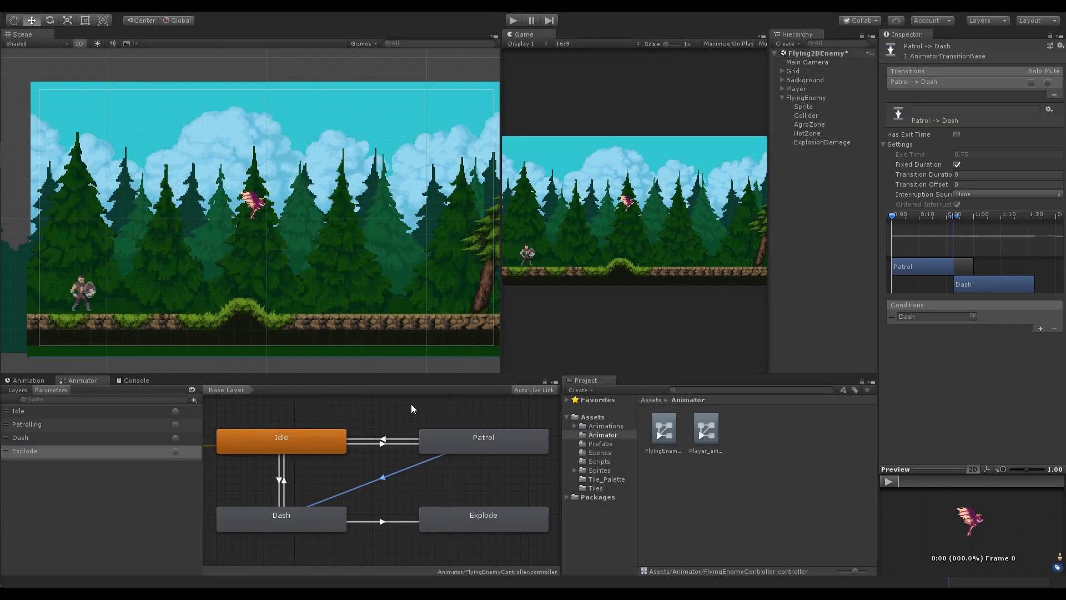
# - Open the Animation window and expand the Sprite child's Sprite Renderer properties
pyautogui.click(379, 414)
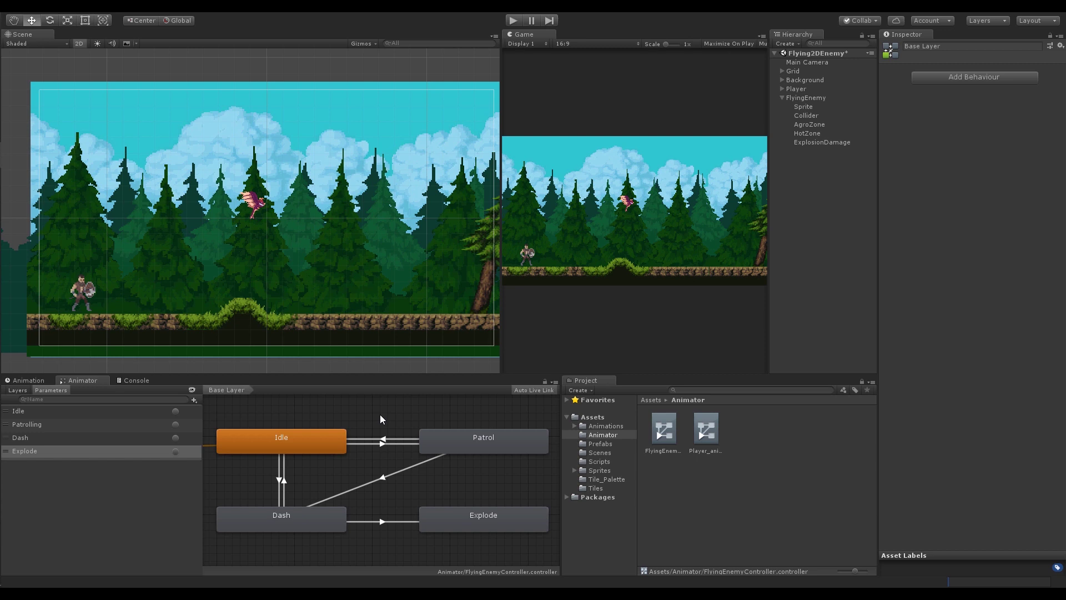
pyautogui.press('q')
pyautogui.click(45, 380)
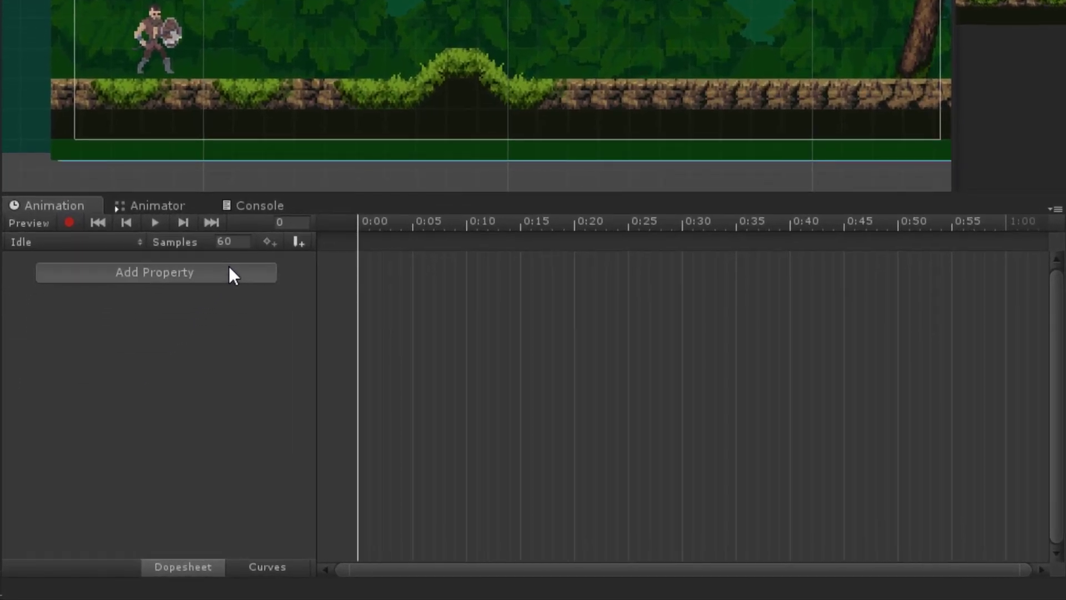
pyautogui.click(230, 273)
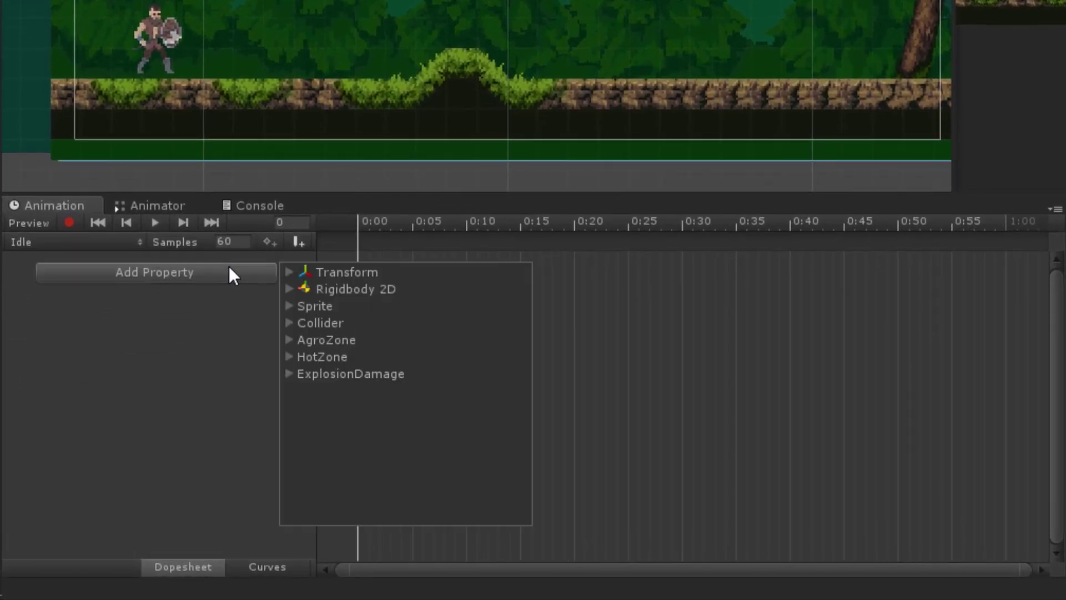
pyautogui.click(288, 306)
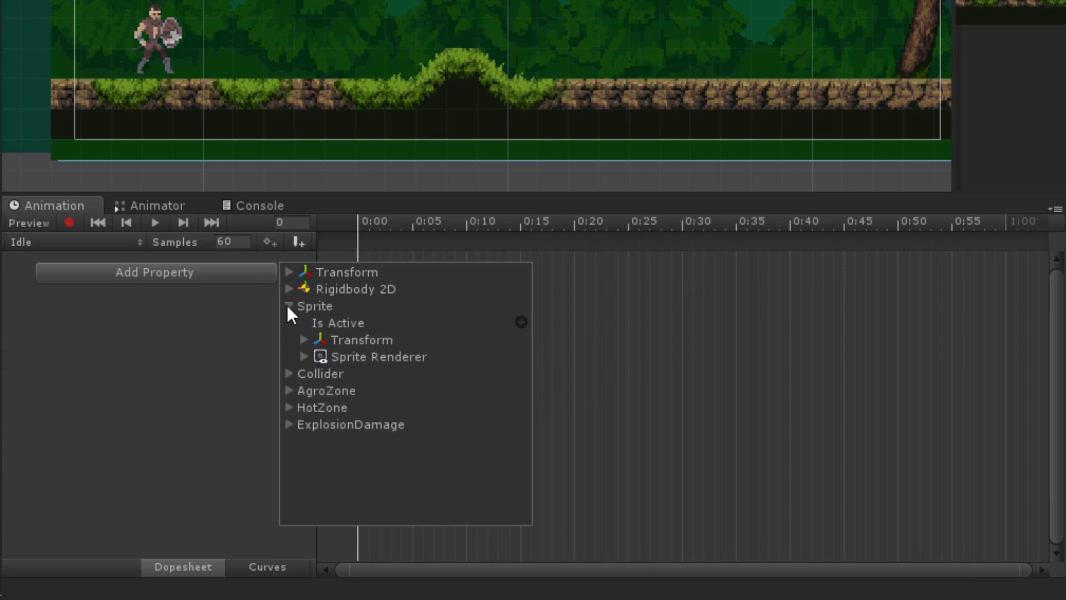
pyautogui.click(304, 357)
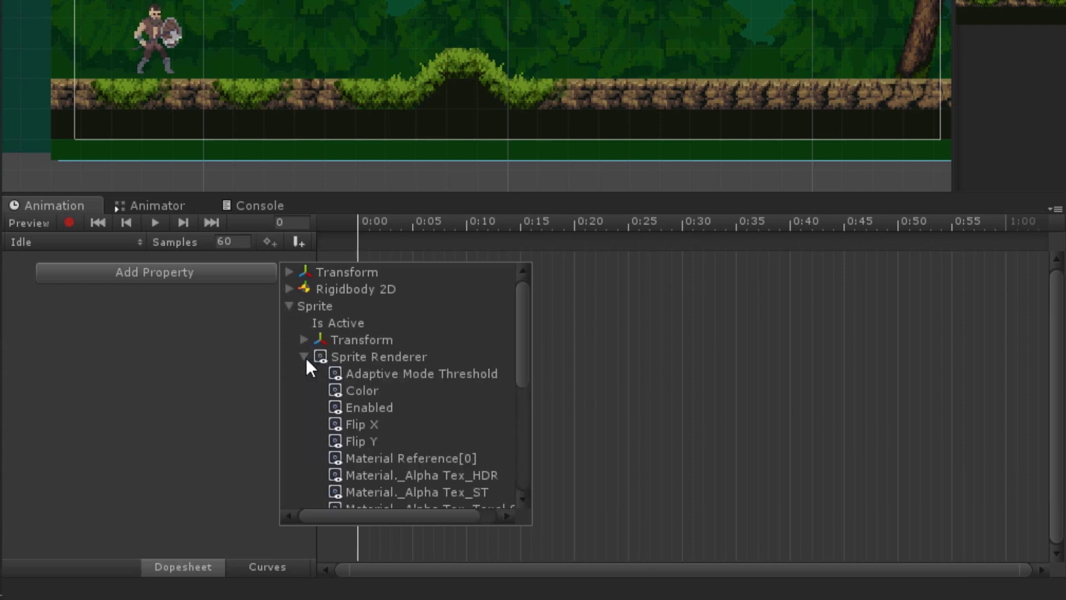
# - Add the Sprite Renderer's Sprite track to the Idle clip and delete its 1:00 key
pyautogui.moveTo(526, 376); pyautogui.dragTo(517, 490)
pyautogui.moveTo(435, 515); pyautogui.dragTo(450, 517)
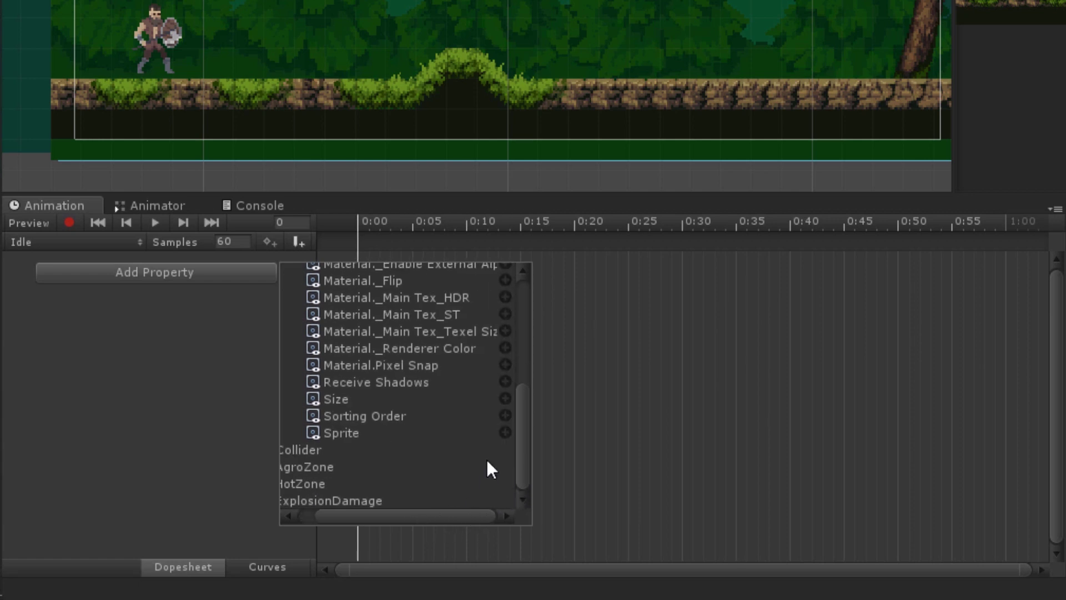
pyautogui.click(506, 434)
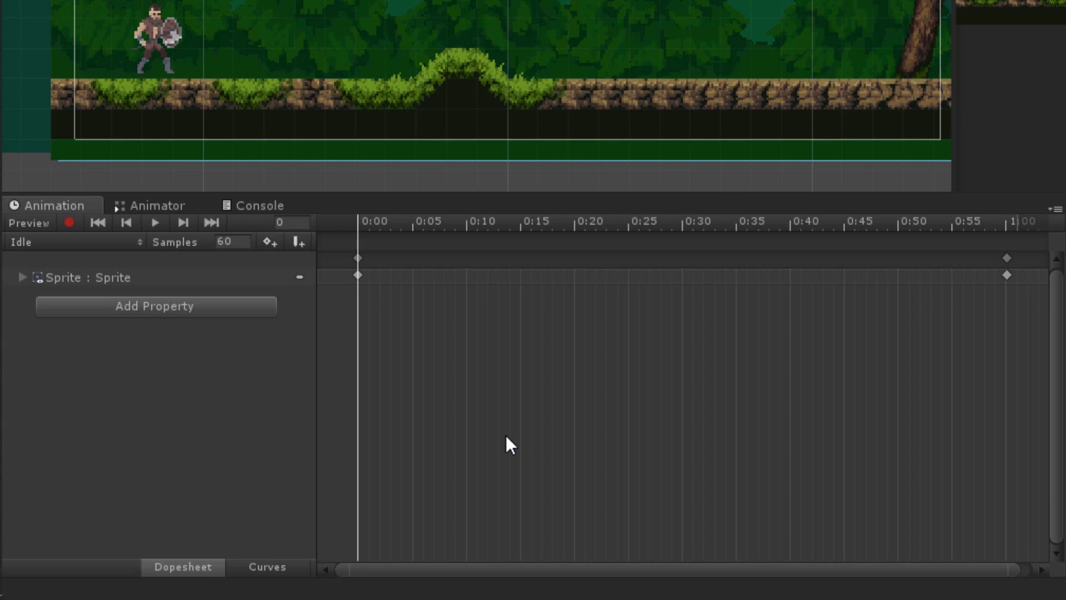
pyautogui.click(1008, 275)
pyautogui.press('Delete')
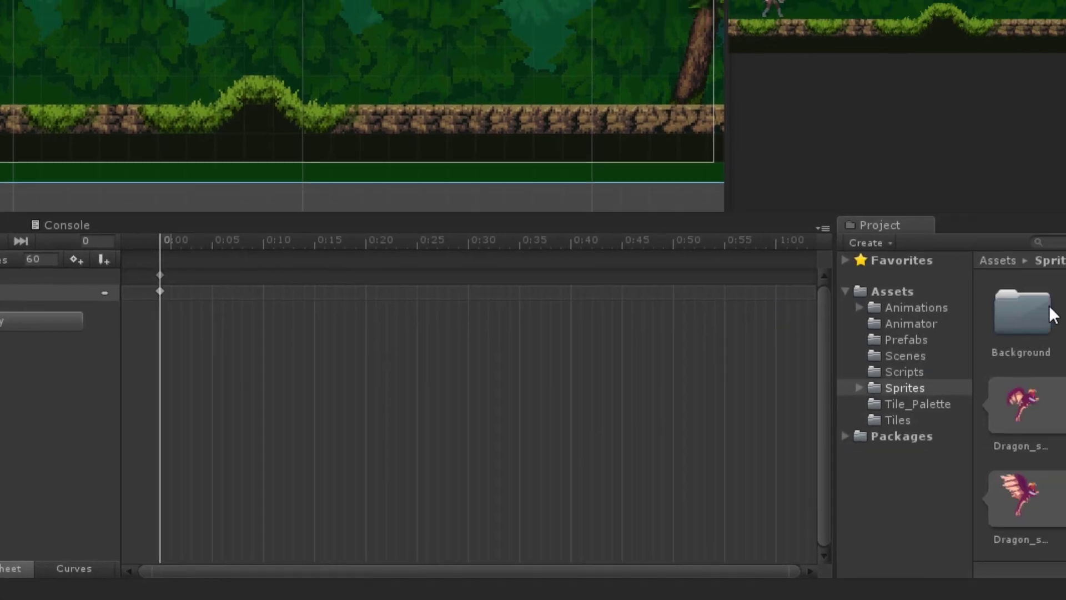
# - Drop eight dragon sprites onto the Idle timeline, set Samples to 10, and preview it
pyautogui.click(938, 318)
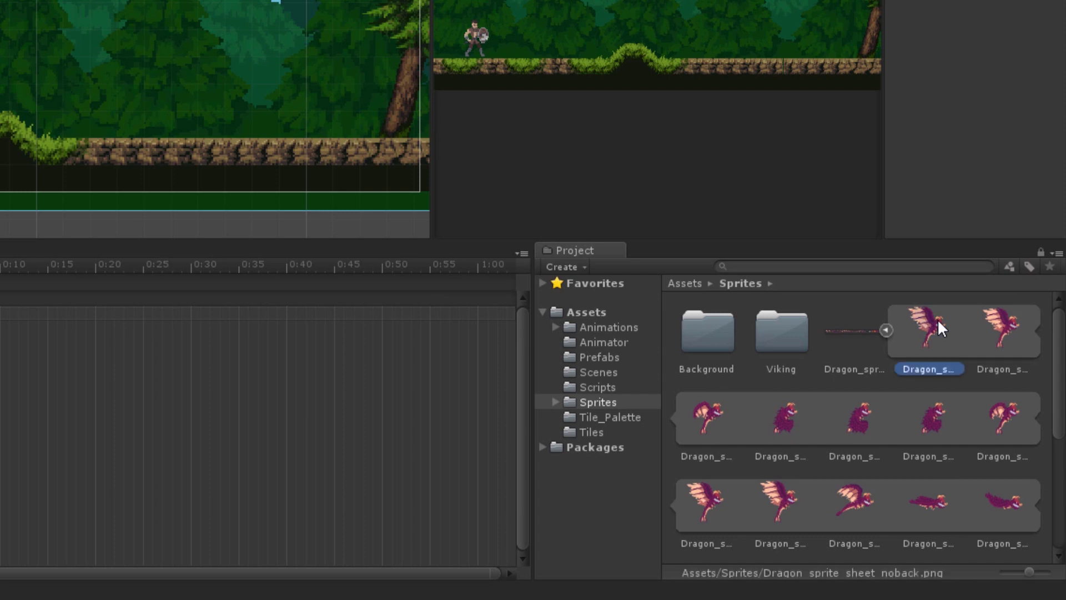
pyautogui.keyDown('shift'); pyautogui.click(710, 502); pyautogui.keyUp('shift')
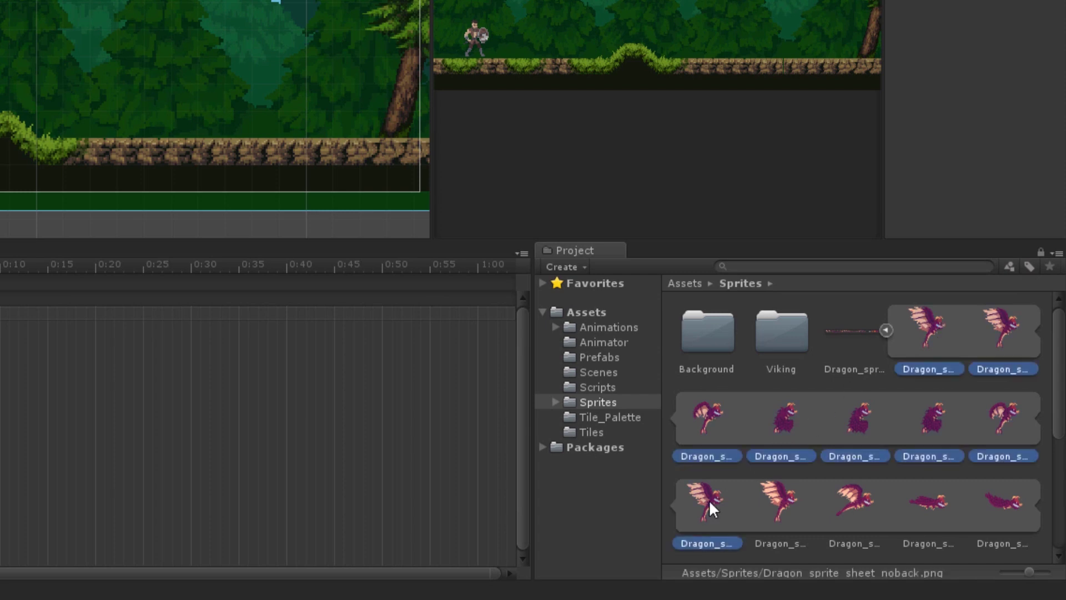
pyautogui.moveTo(927, 331); pyautogui.dragTo(281, 419)
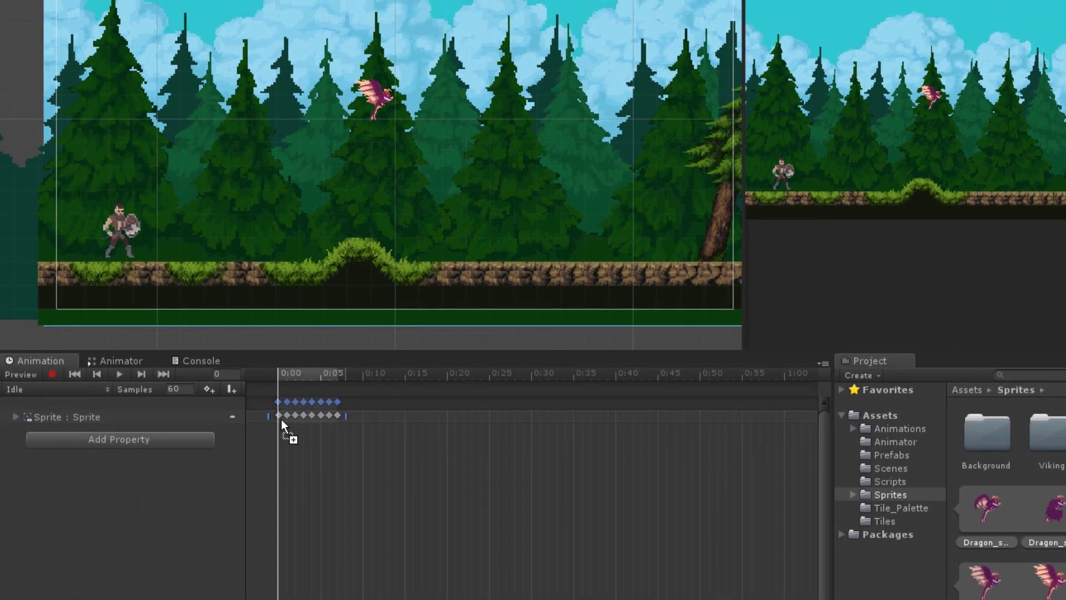
pyautogui.click(189, 391)
pyautogui.write('10')
pyautogui.press('Return')
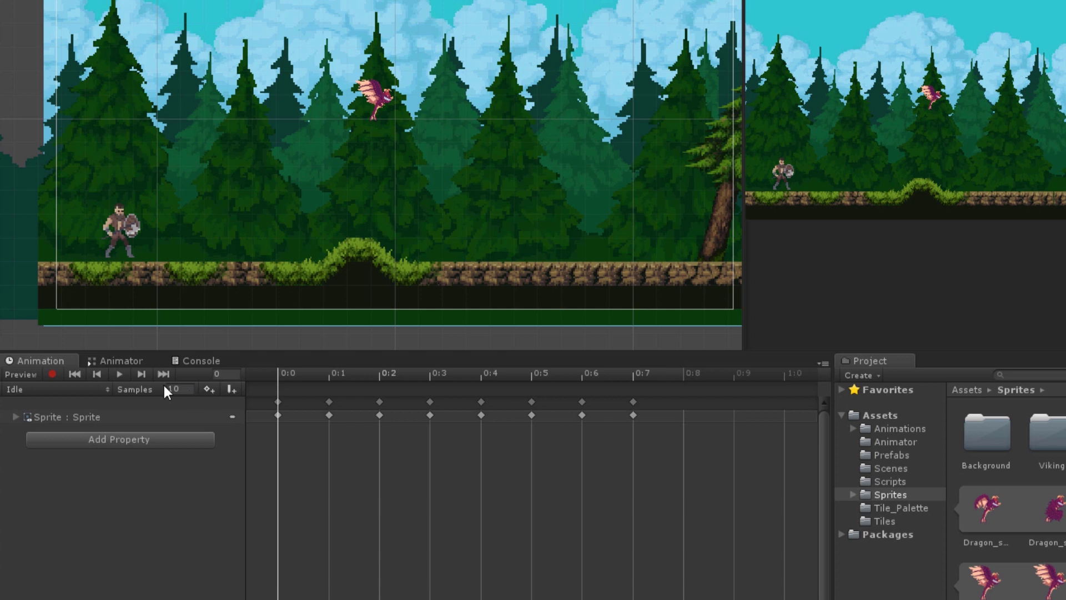
pyautogui.click(120, 376)
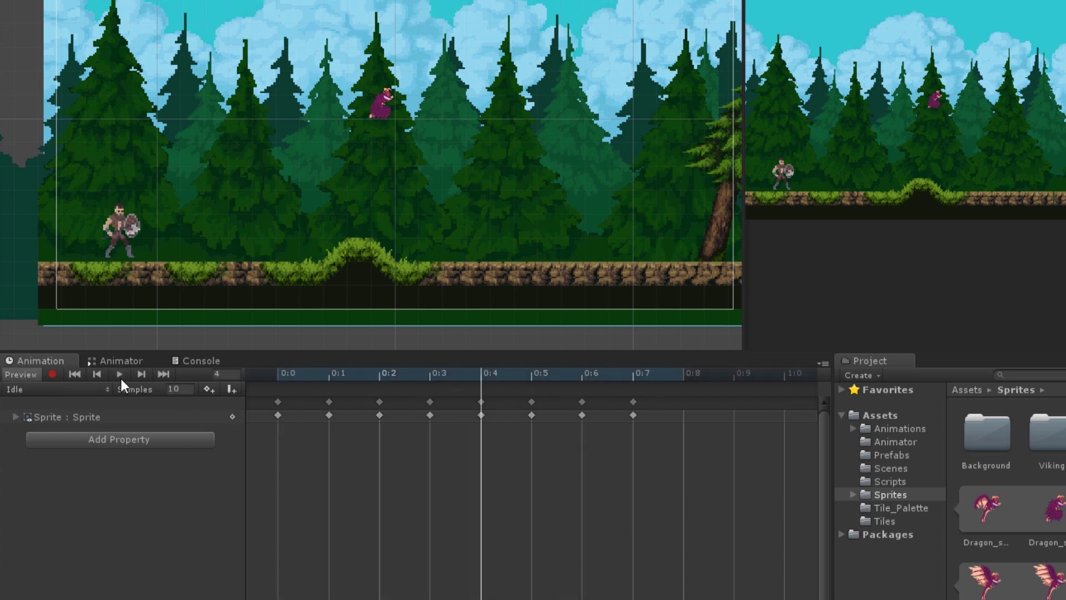
# - Stop the preview and switch through the Patrol and Dash clips to the Explode clip
pyautogui.click(271, 369)
pyautogui.click(58, 388)
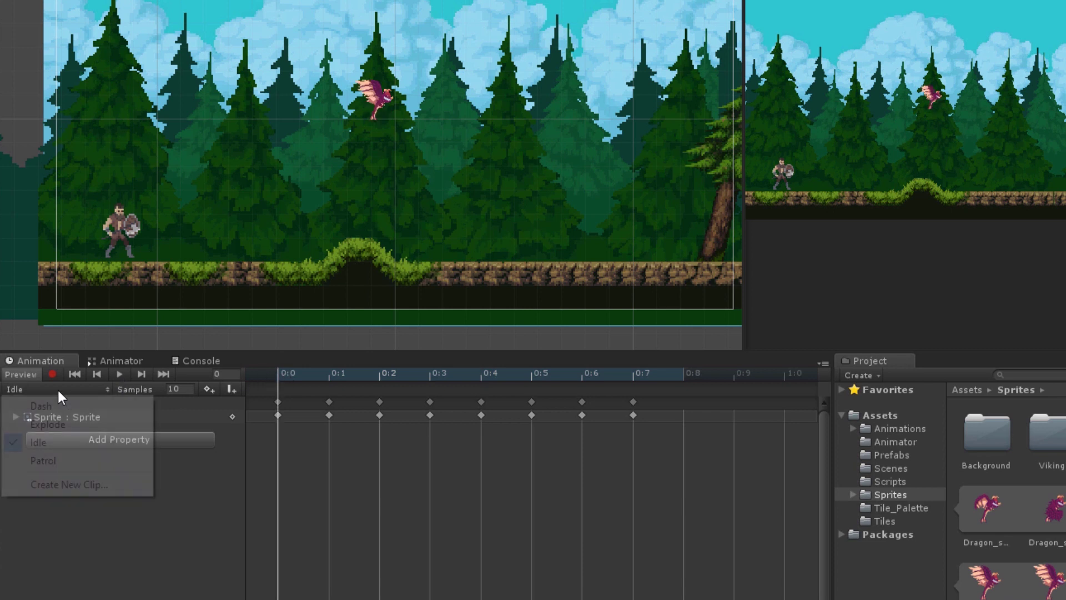
pyautogui.click(61, 457)
pyautogui.click(58, 389)
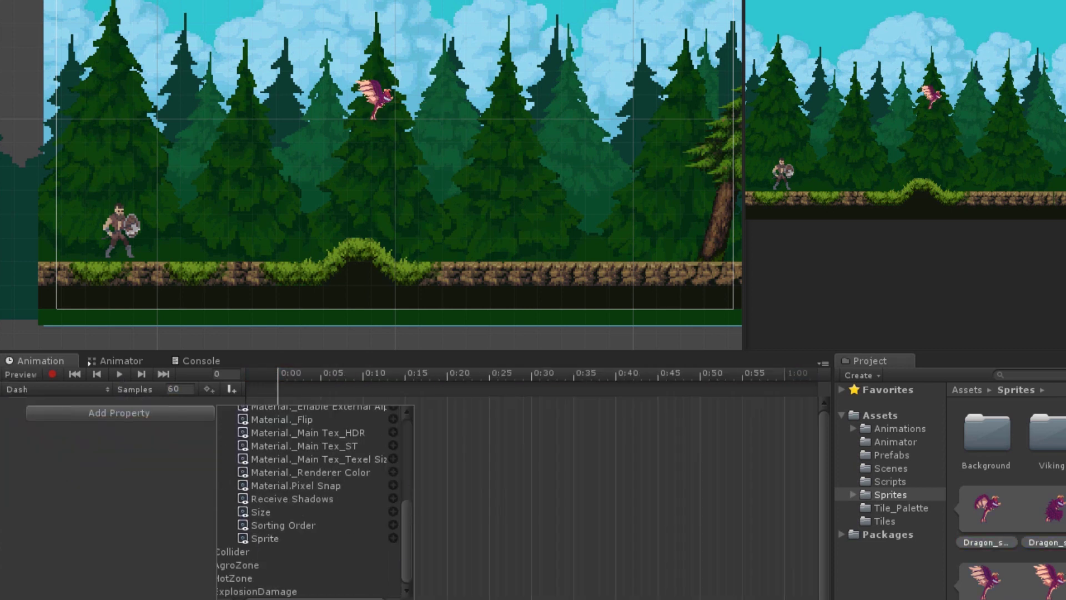
pyautogui.click(280, 416)
pyautogui.click(58, 389)
pyautogui.click(33, 400)
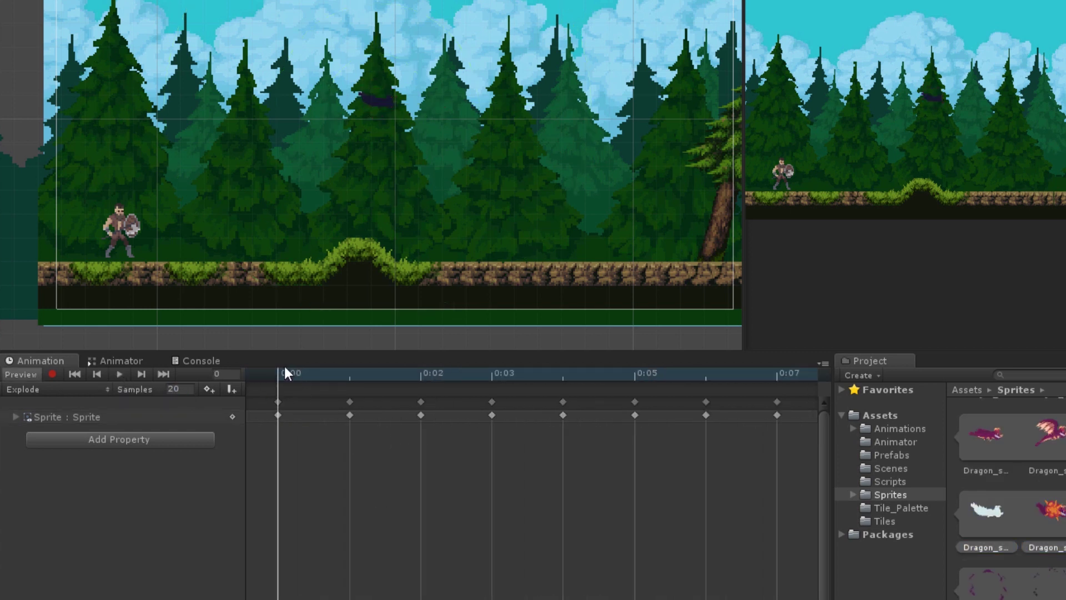
# - Zoom onto the dragon, select it, and turn on keyframe recording for Explode
pyautogui.moveTo(287, 372); pyautogui.dragTo(416, 379)
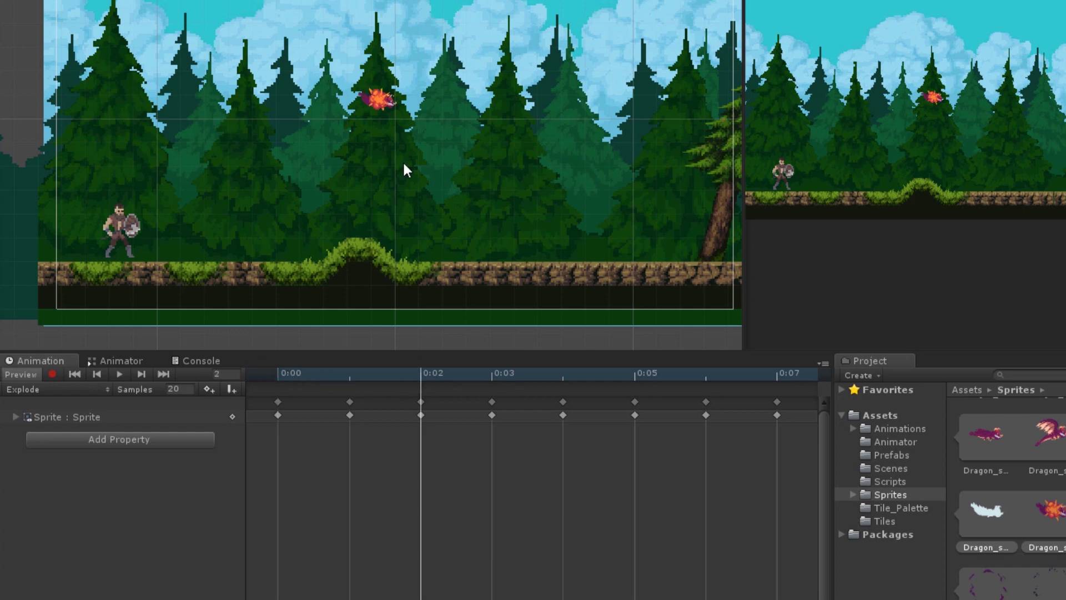
pyautogui.scroll(6, 378, 100)
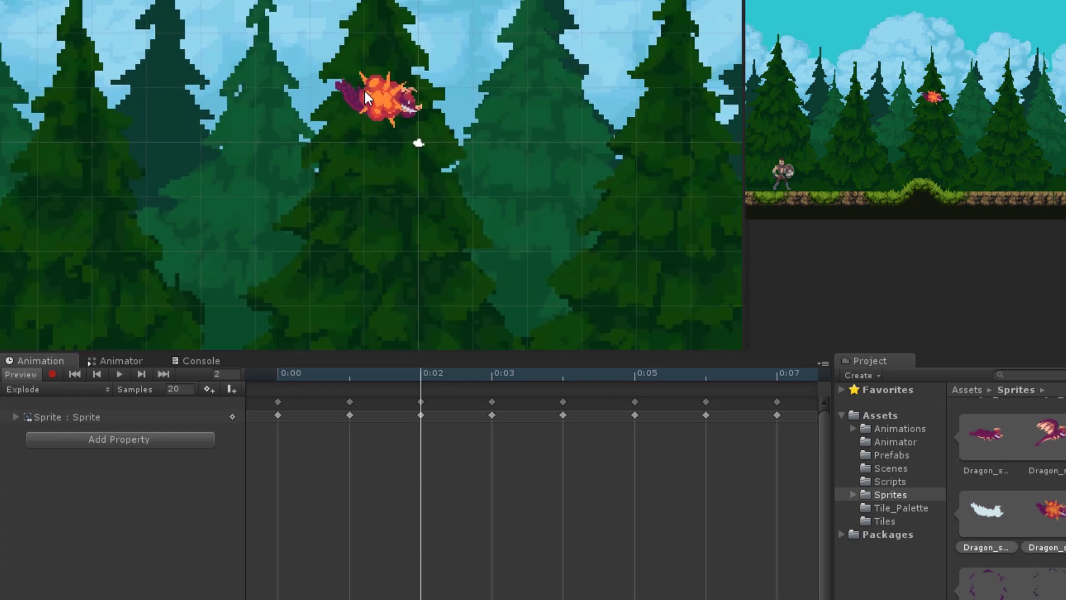
pyautogui.scroll(3, 385, 111)
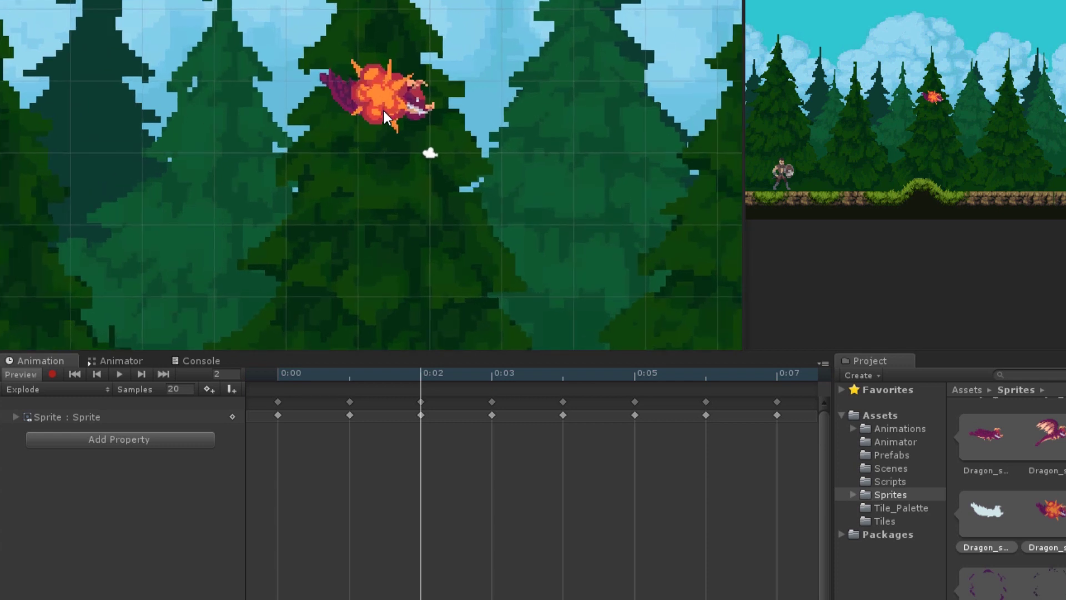
pyautogui.click(384, 111)
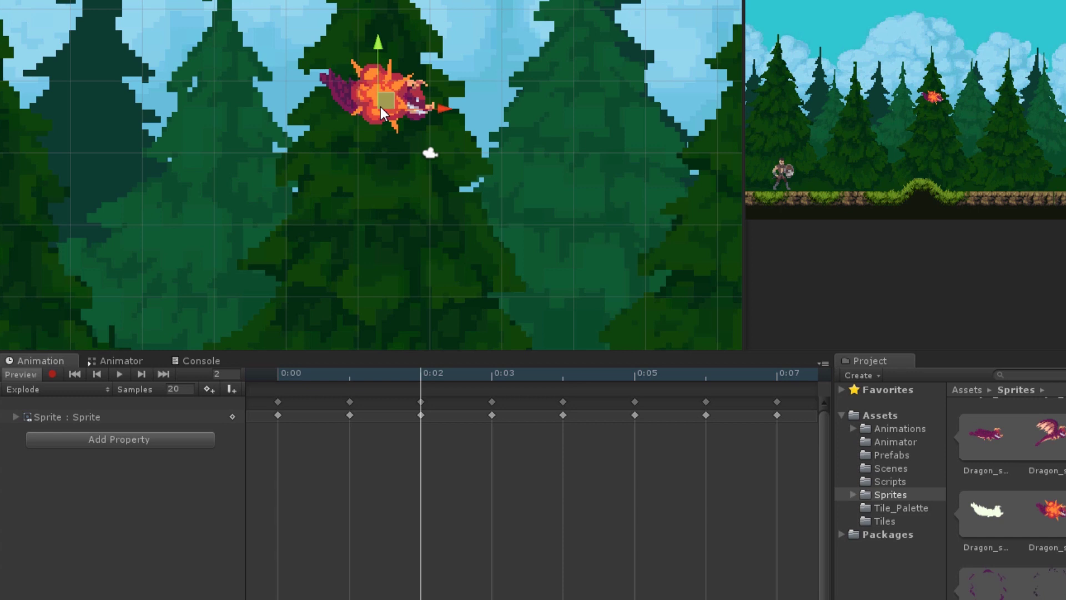
pyautogui.click(53, 372)
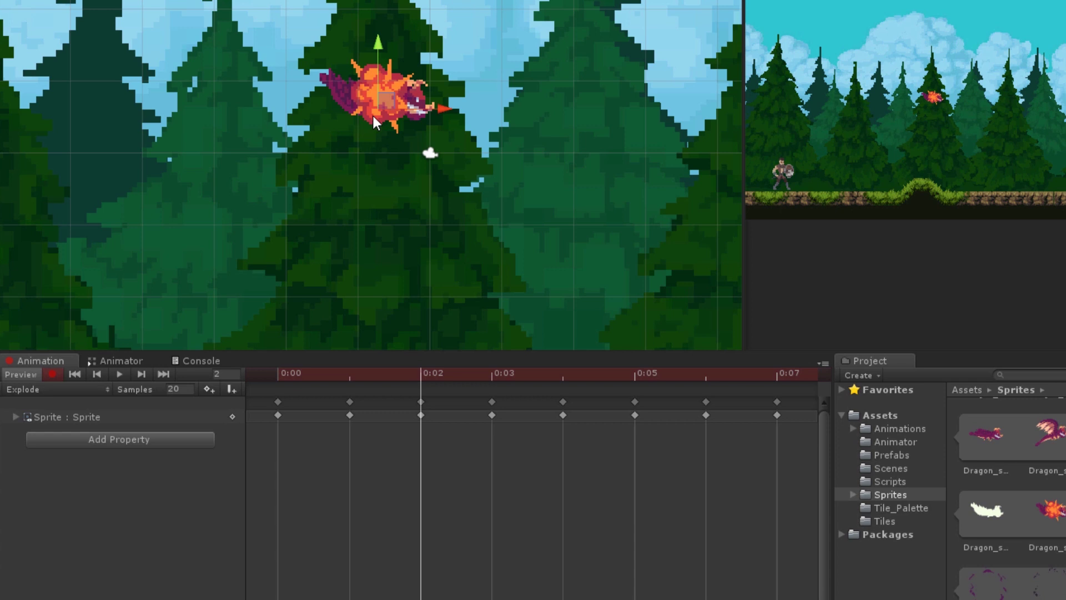
# - At frame 3, add the Sprite object's Transform Scale track to the Explode clip
pyautogui.press('.')
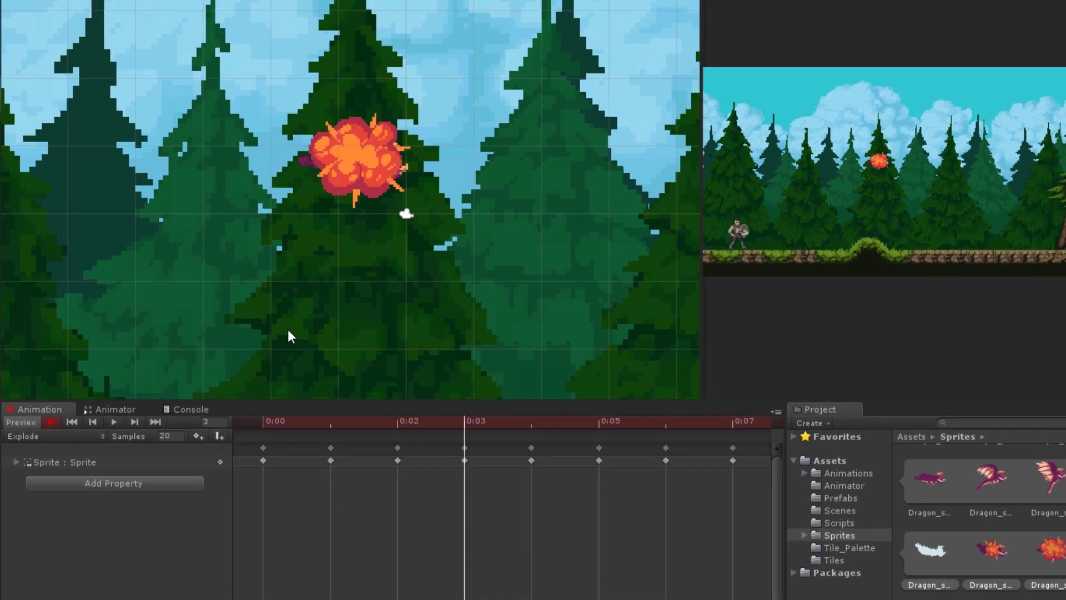
pyautogui.click(108, 488)
pyautogui.click(211, 513)
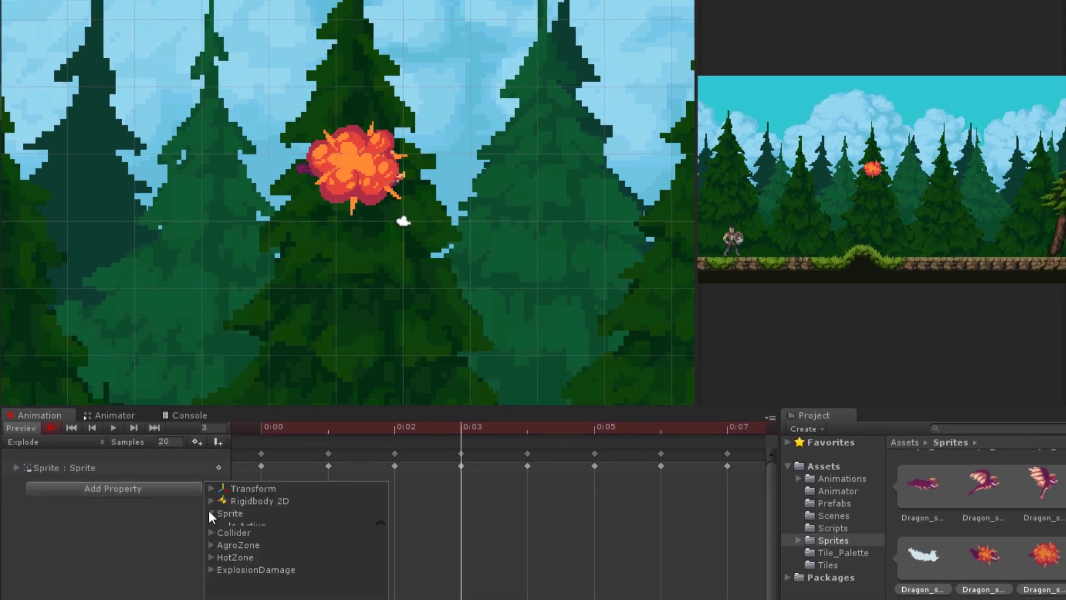
pyautogui.click(222, 538)
pyautogui.click(380, 575)
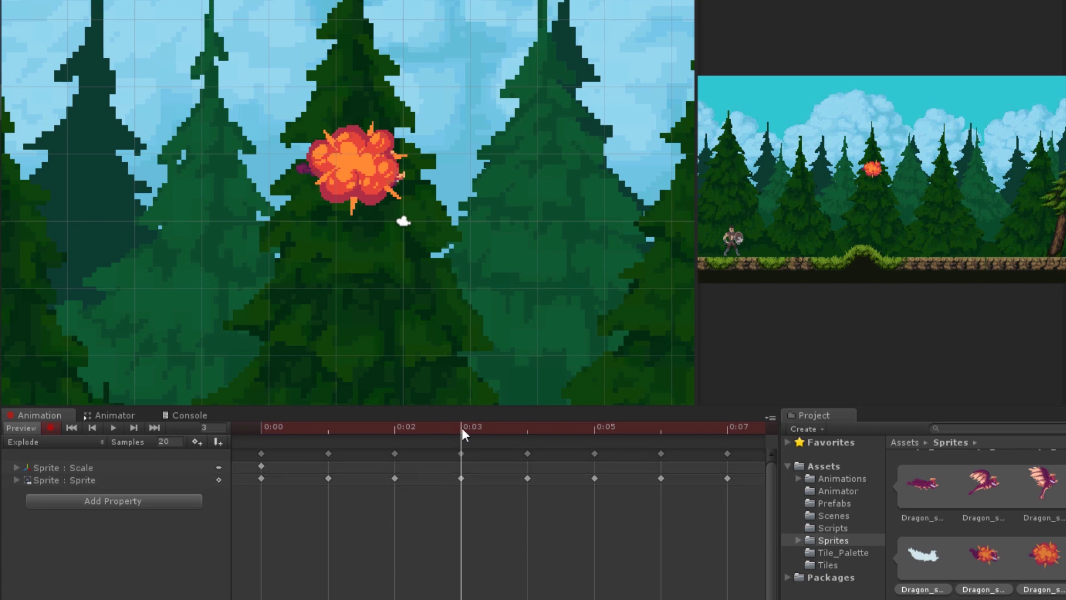
# - Enlarge the explosion sprite at frame 3 and preview the animation
pyautogui.click(389, 170)
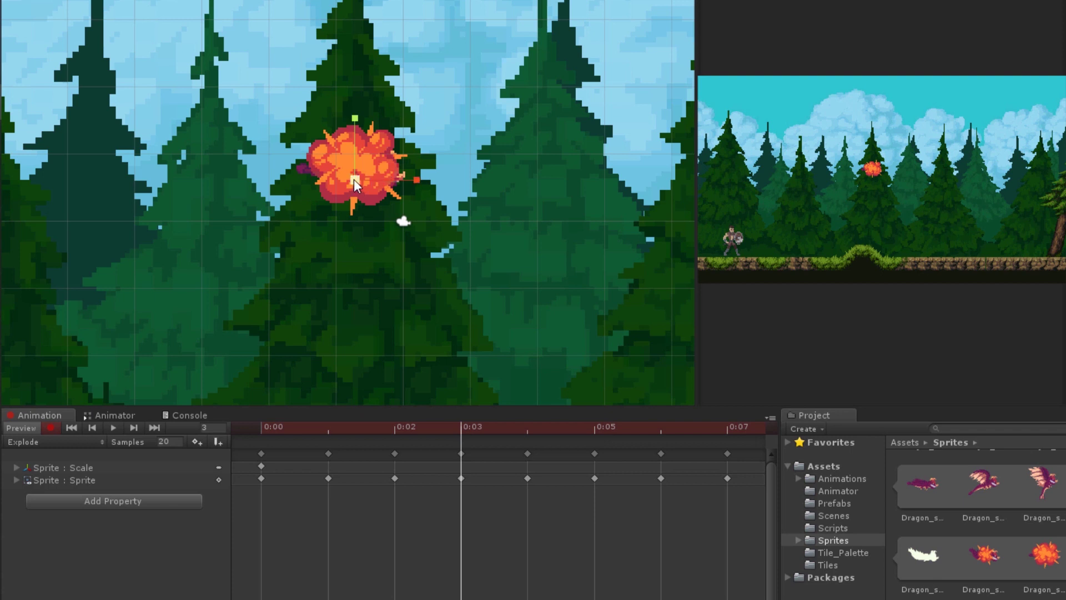
pyautogui.moveTo(355, 179); pyautogui.dragTo(412, 179)
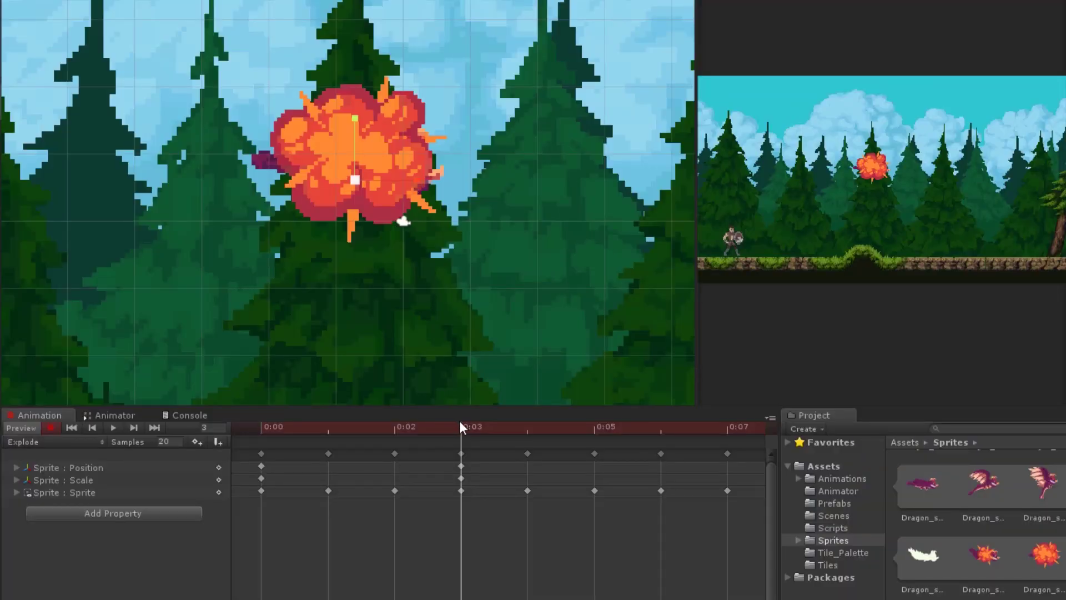
pyautogui.moveTo(442, 429); pyautogui.dragTo(251, 440)
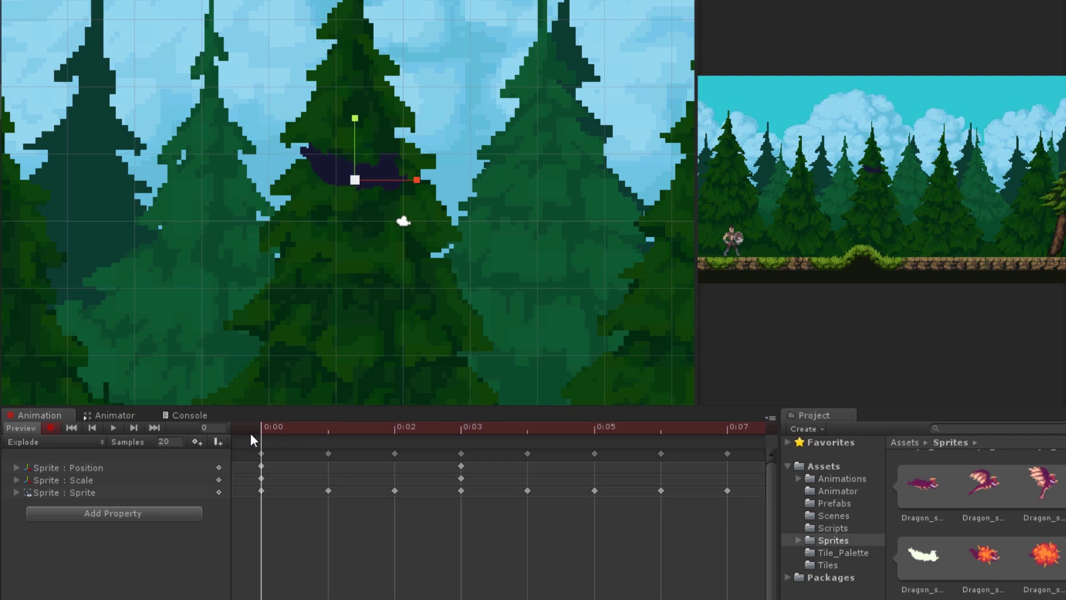
pyautogui.click(115, 428)
pyautogui.moveTo(261, 429); pyautogui.dragTo(445, 425)
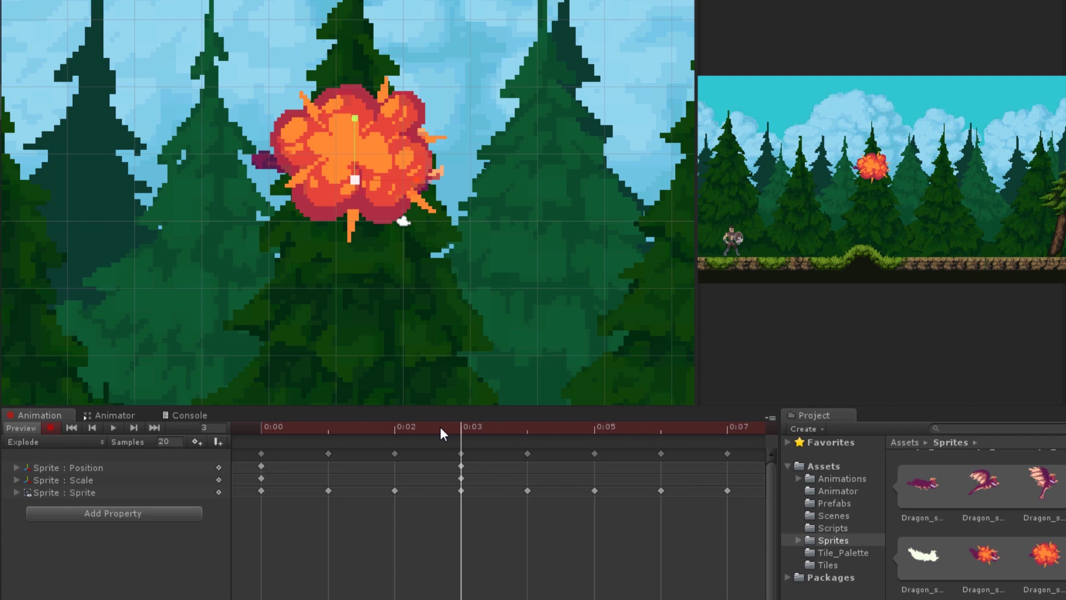
# - Undo the trial enlargement, key scale at frame 2, and enlarge the explosion at frame 3
pyautogui.hotkey('ctrl', 'z')
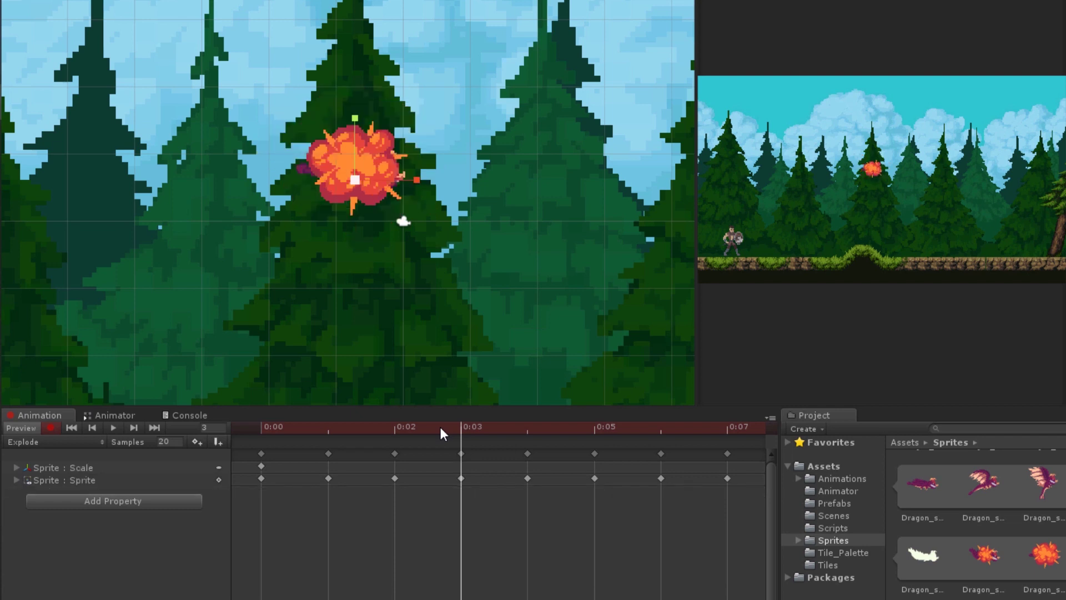
pyautogui.click(420, 426)
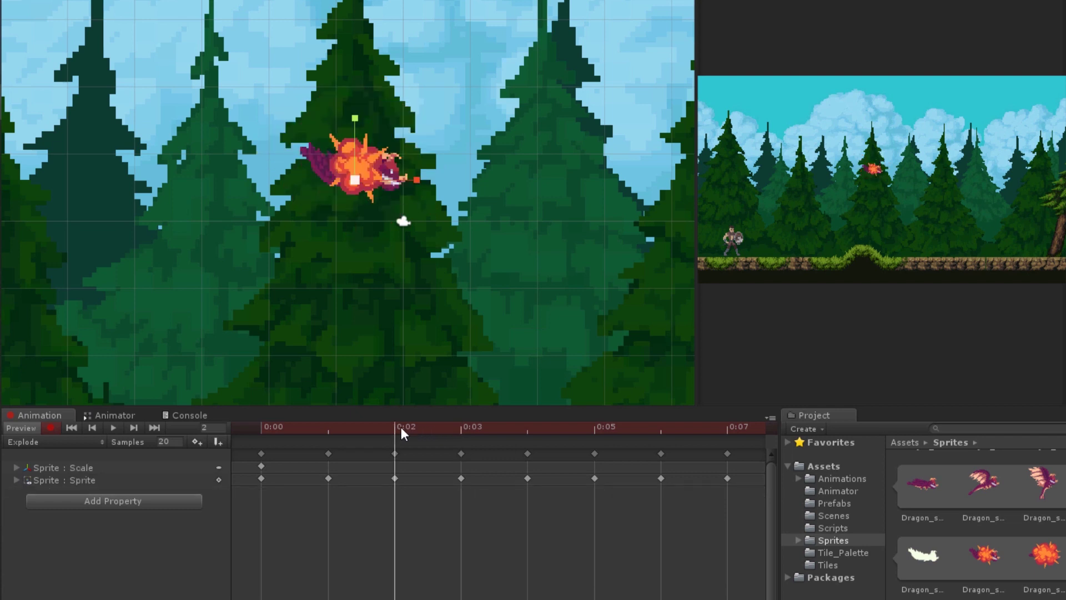
pyautogui.click(196, 442)
pyautogui.click(444, 425)
pyautogui.moveTo(356, 181); pyautogui.dragTo(428, 168)
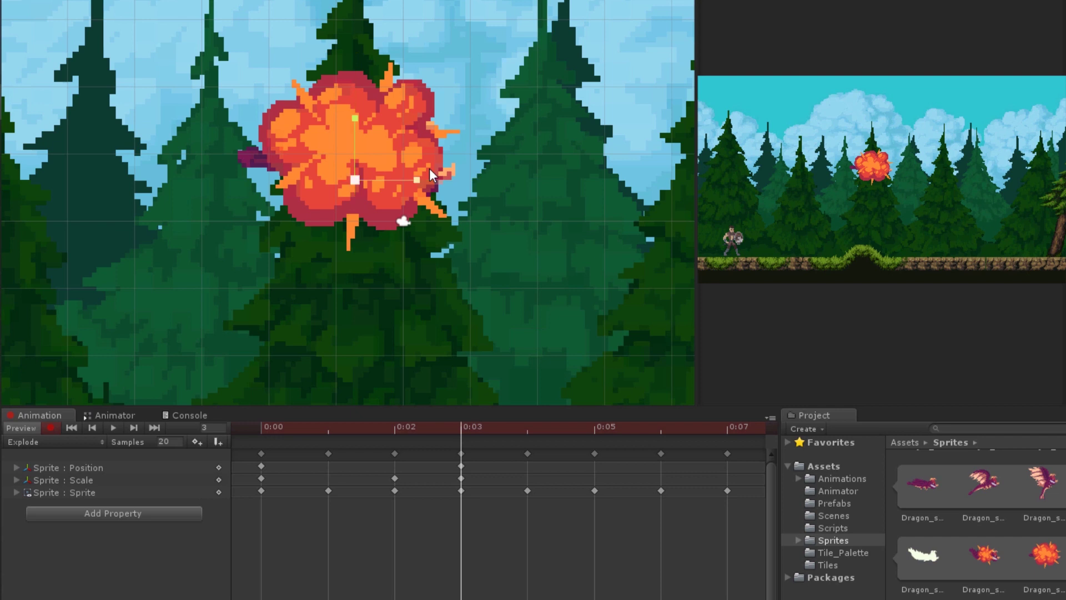
pyautogui.click(405, 425)
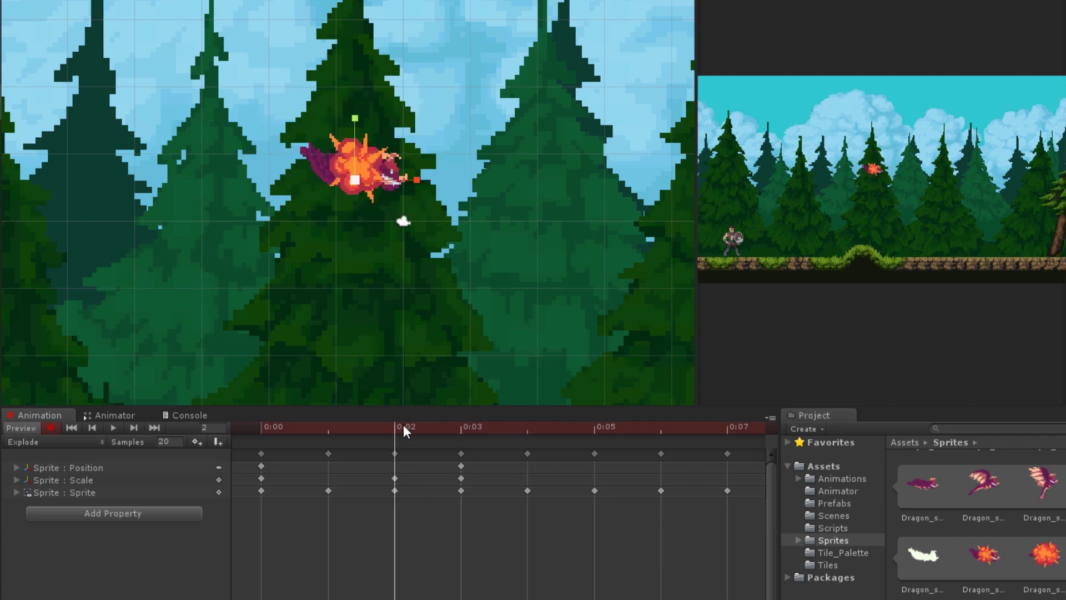
pyautogui.click(441, 425)
pyautogui.click(409, 426)
pyautogui.click(432, 425)
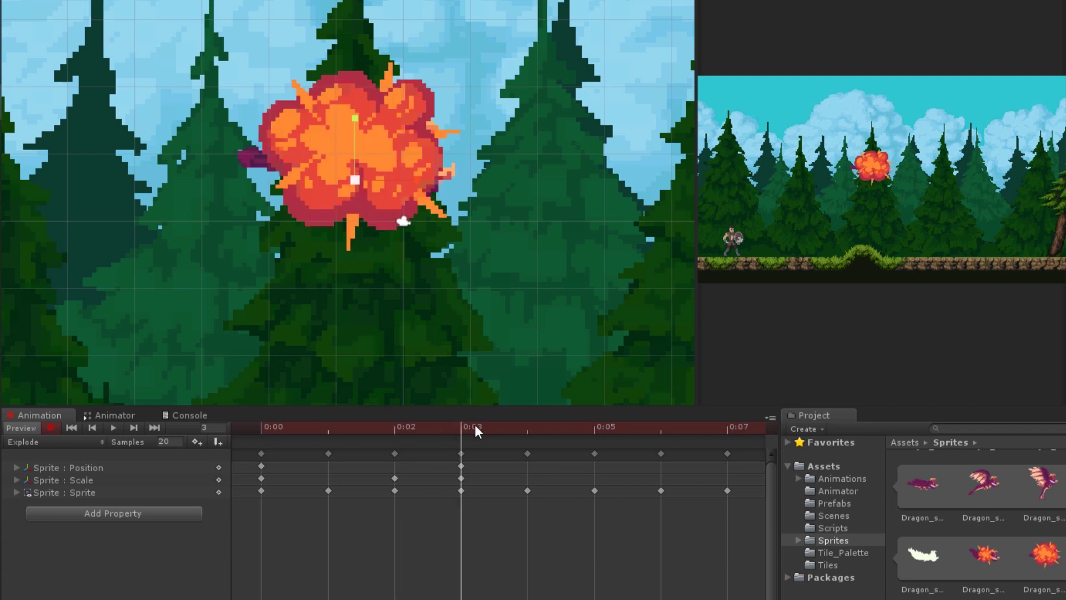
# - Key all properties at frame 6 and shrink the explosion away at frame 7
pyautogui.click(642, 429)
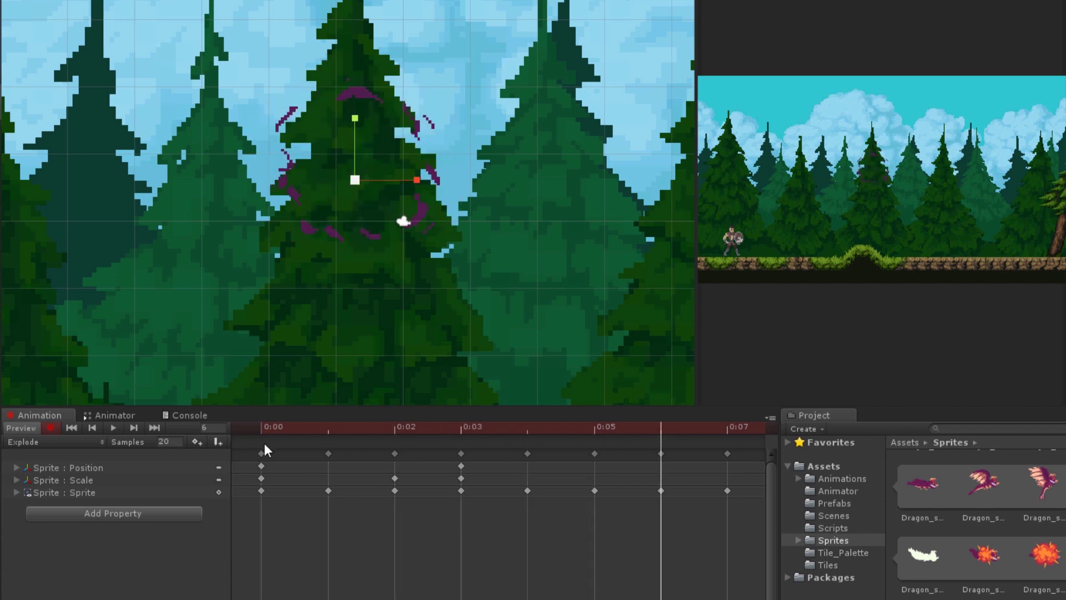
pyautogui.click(198, 443)
pyautogui.click(718, 434)
pyautogui.moveTo(353, 179); pyautogui.dragTo(330, 181)
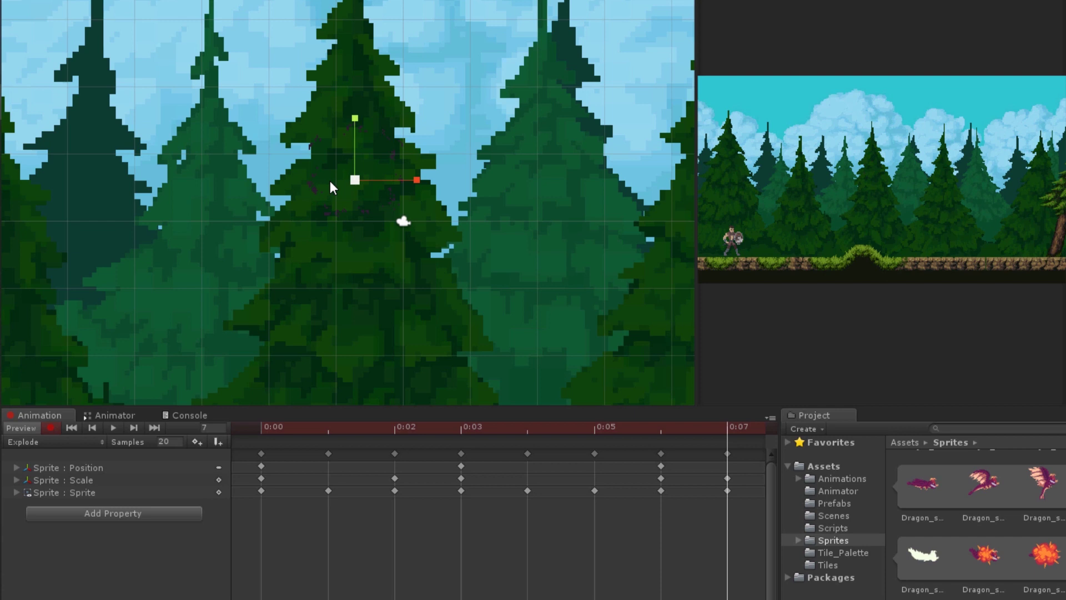
# - Preview the Explode animation, then delete the Position track
pyautogui.moveTo(687, 425); pyautogui.dragTo(261, 426)
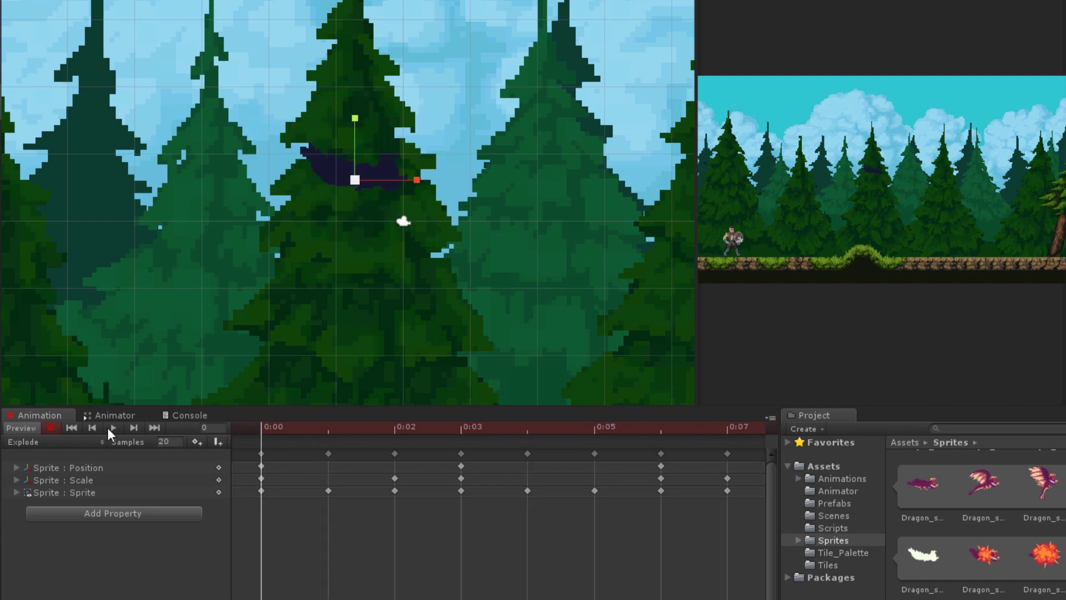
pyautogui.click(113, 428)
pyautogui.click(112, 428)
pyautogui.click(113, 467)
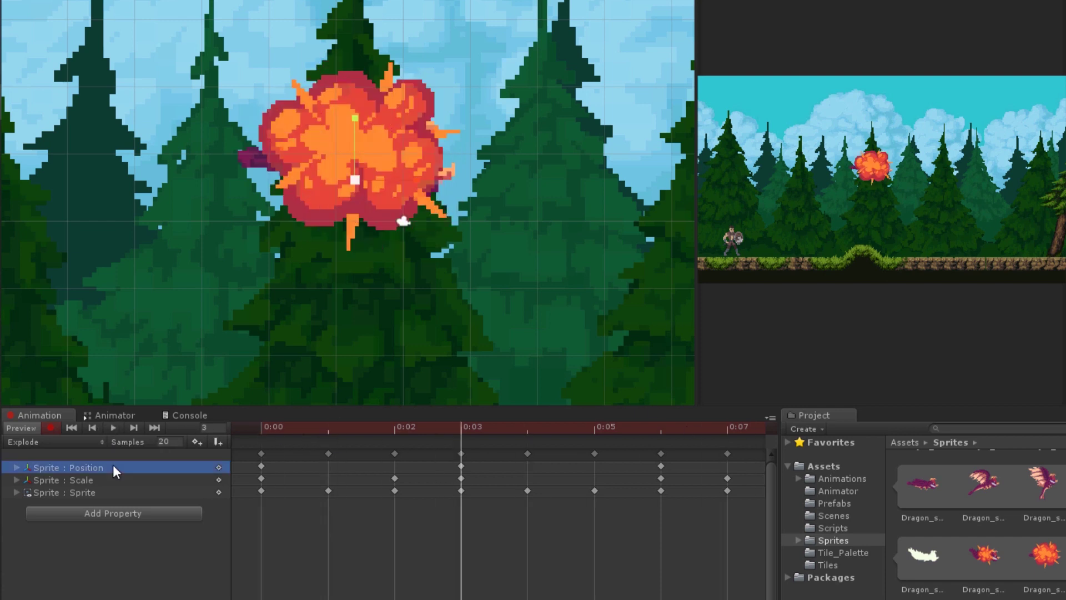
pyautogui.press('Delete')
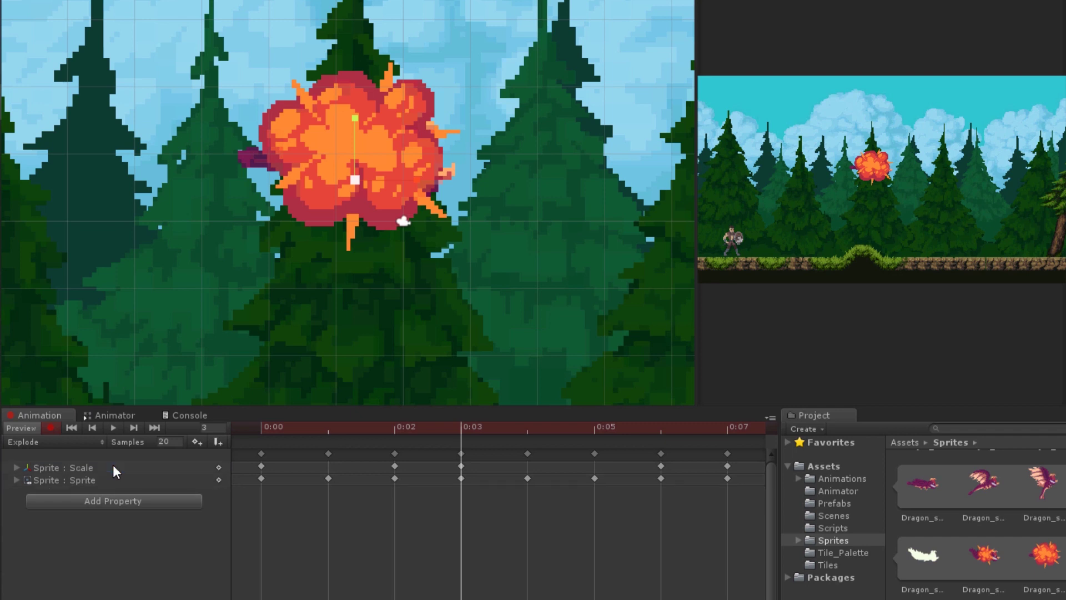
# - Add ExplosionDamage's Is Active track, key it at frames 0, 3 and 5, and stop recording
pyautogui.click(152, 503)
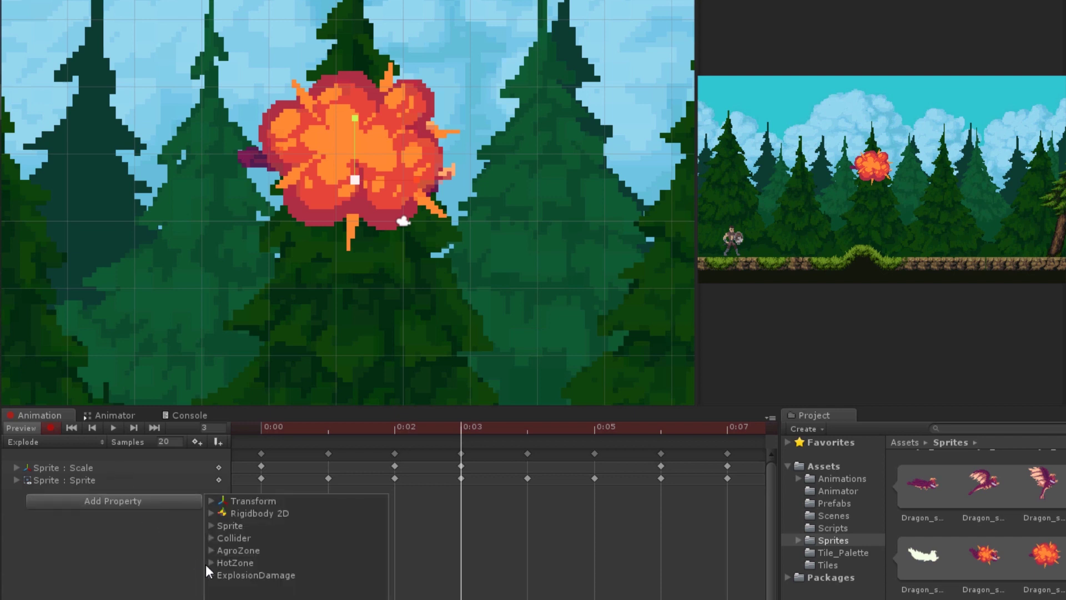
pyautogui.click(209, 575)
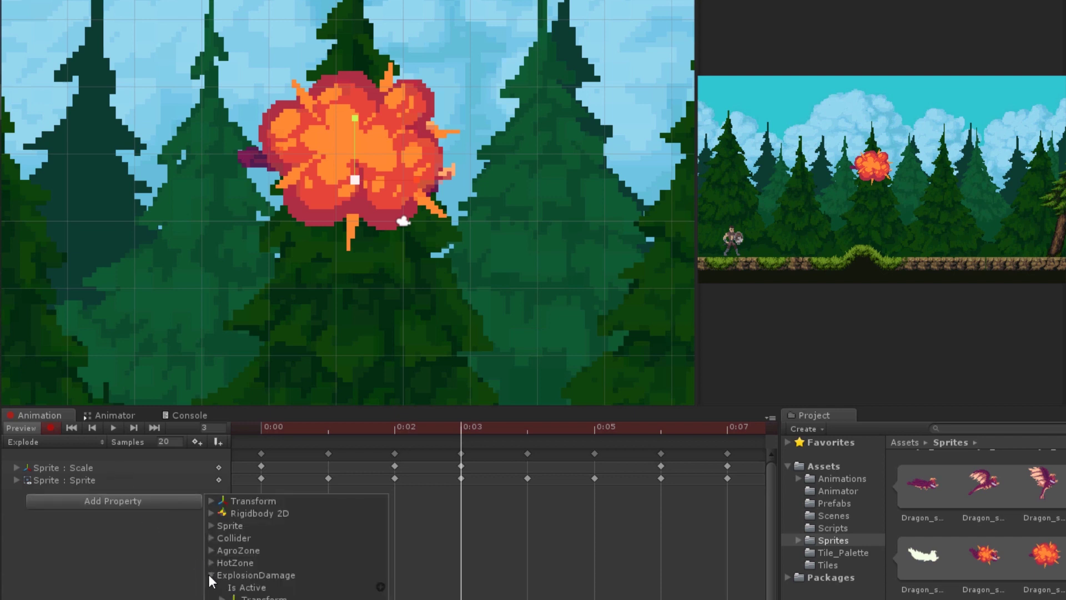
pyautogui.click(381, 587)
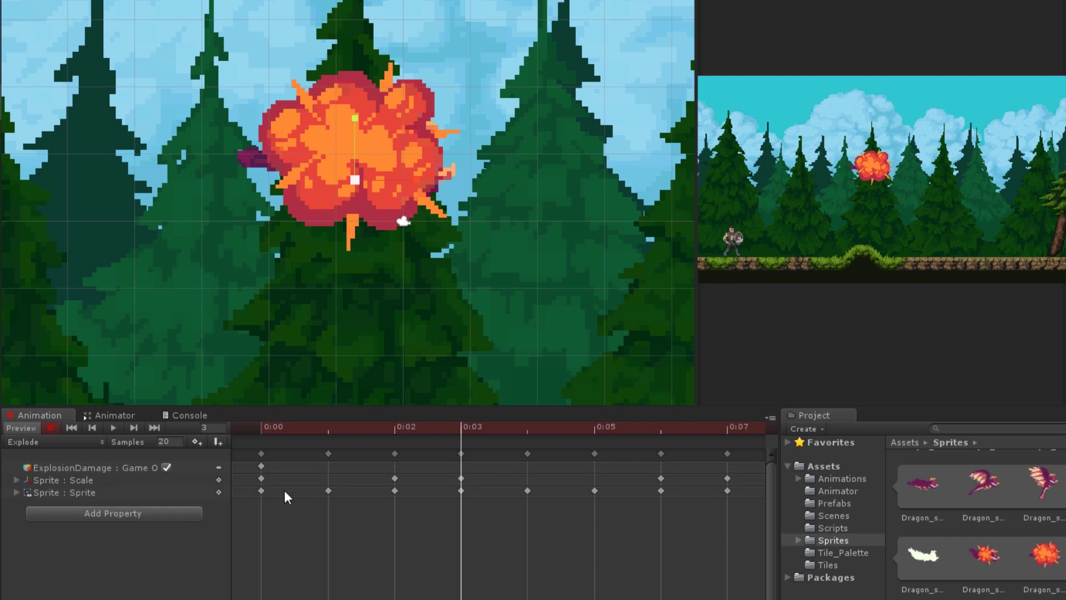
pyautogui.click(275, 426)
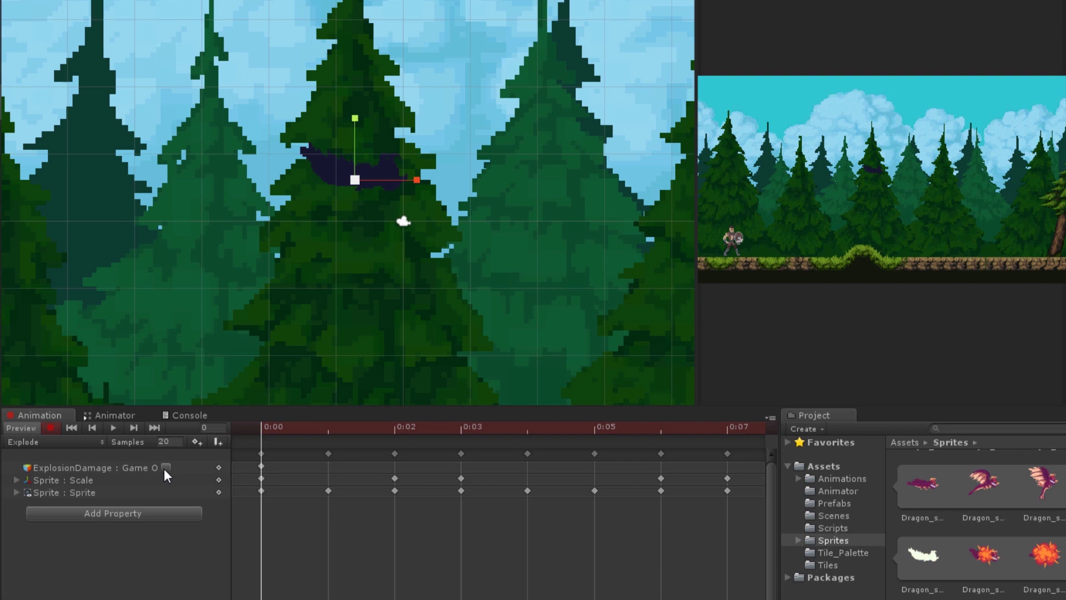
pyautogui.moveTo(404, 429); pyautogui.dragTo(442, 429)
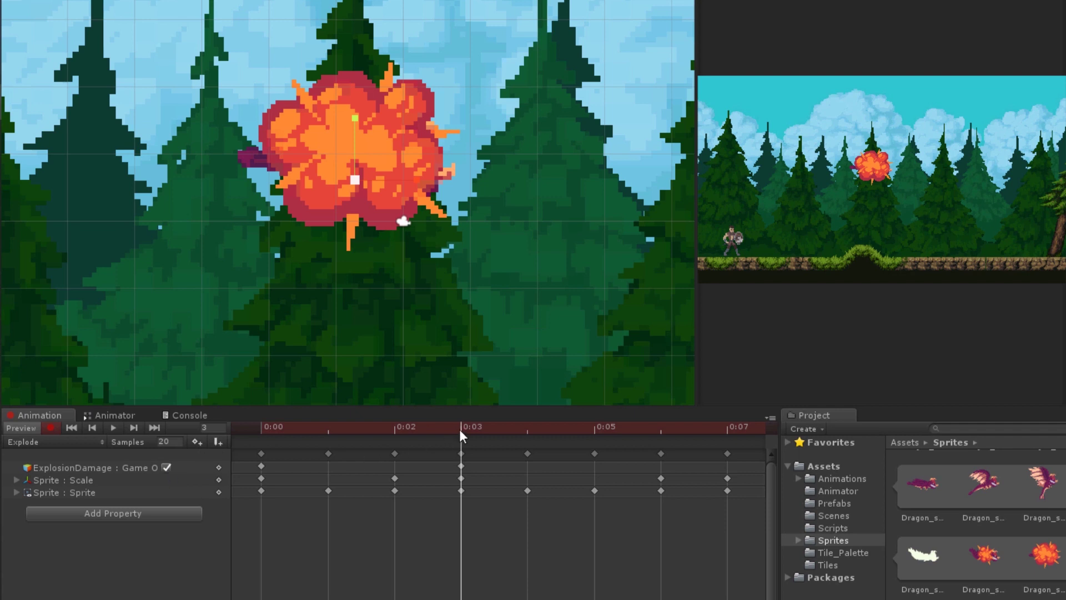
pyautogui.moveTo(465, 429); pyautogui.dragTo(584, 420)
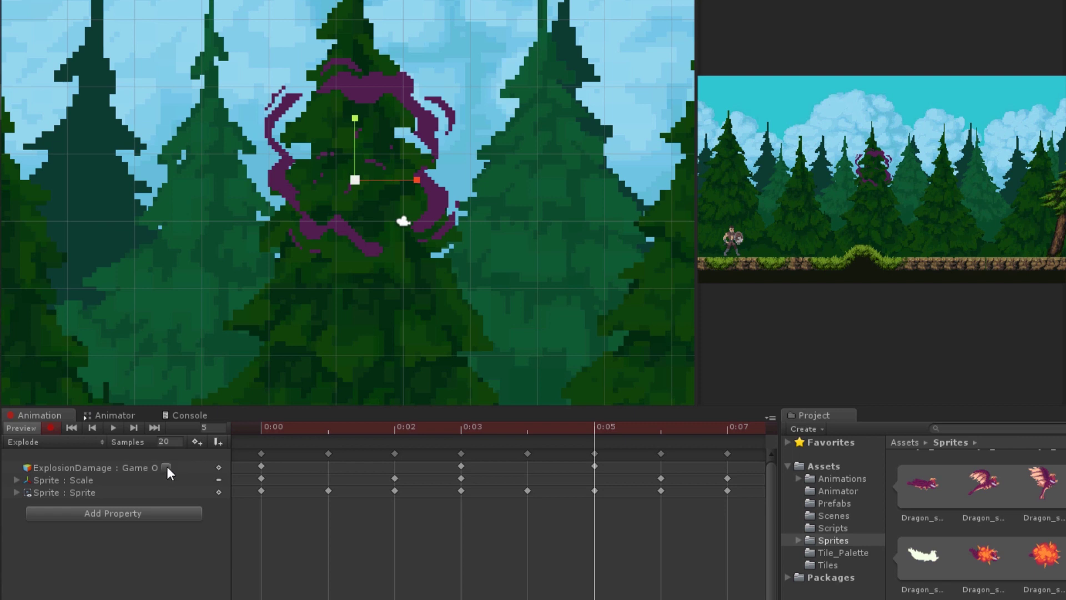
pyautogui.click(55, 429)
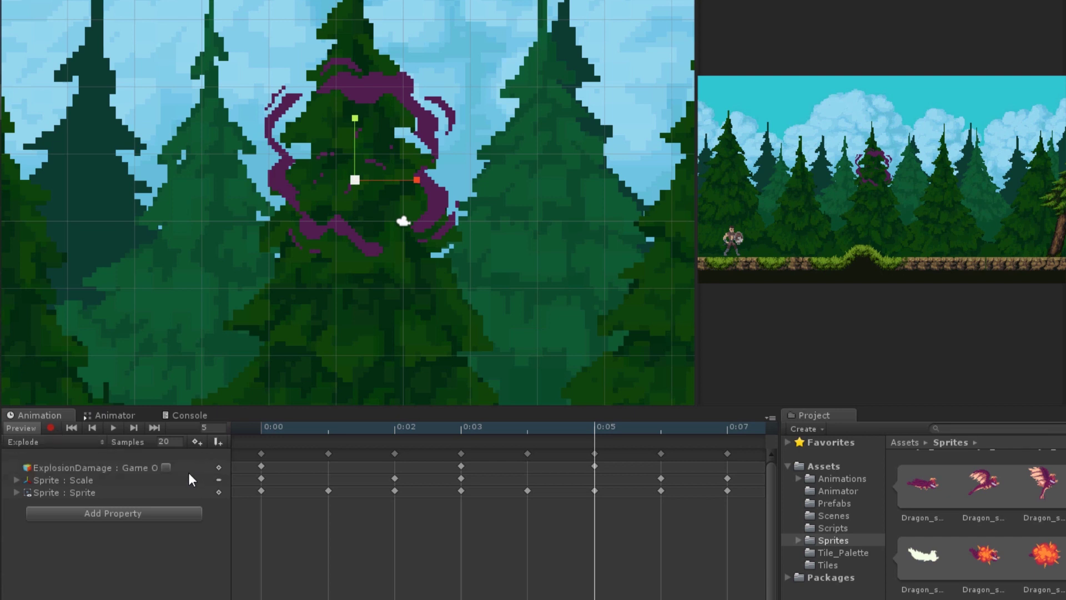
pyautogui.click(462, 427)
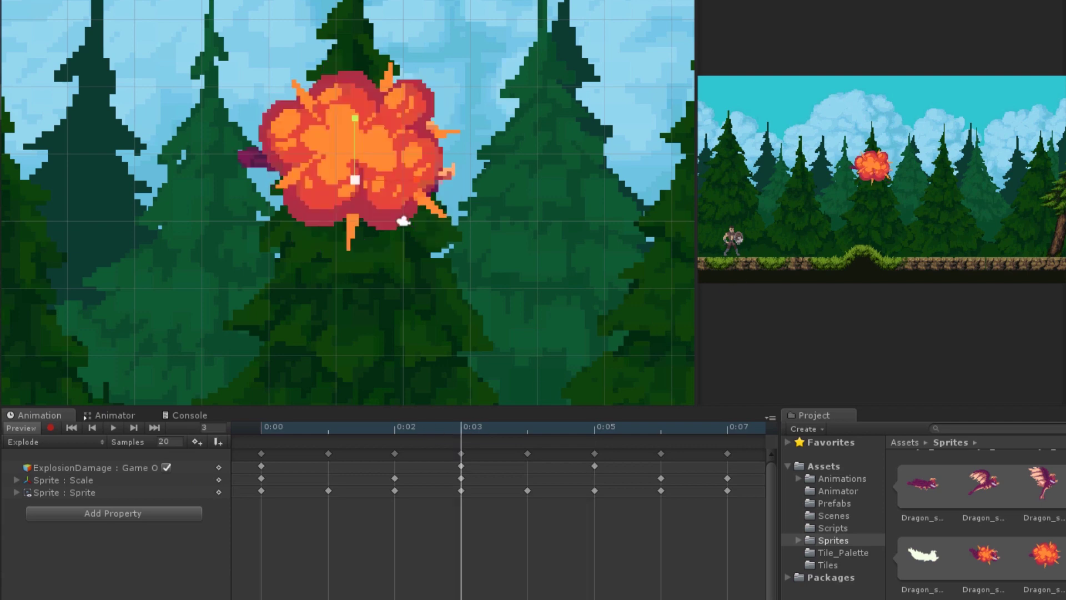